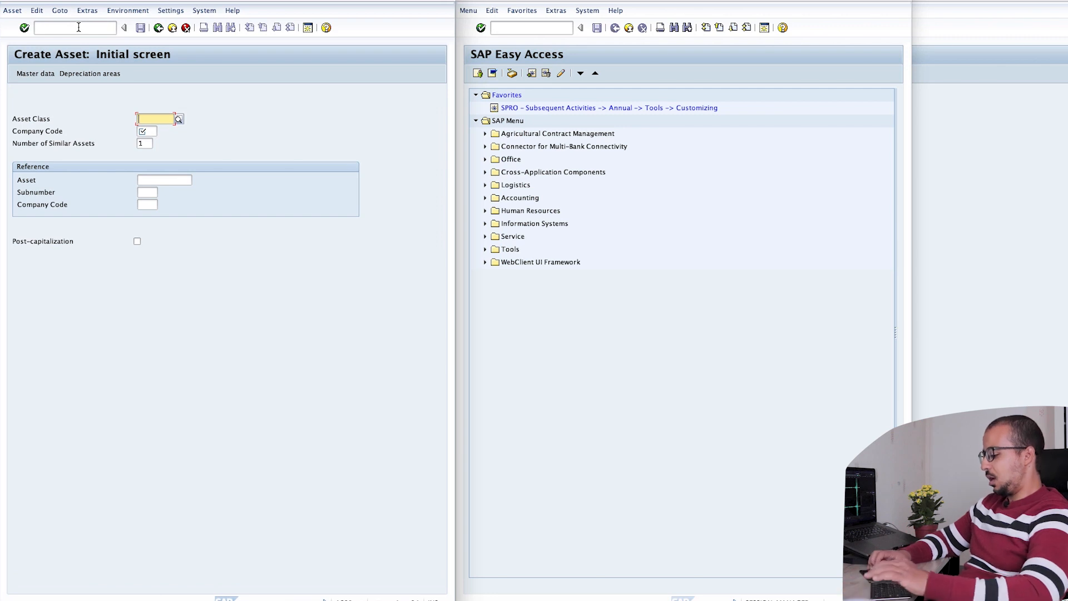
Begin a new asset master record in asset class 2000 for company code AG20.
{"action": "type", "text": "2000"}
{"action": "key", "text": "Tab"}
{"action": "type", "text": "ag20"}
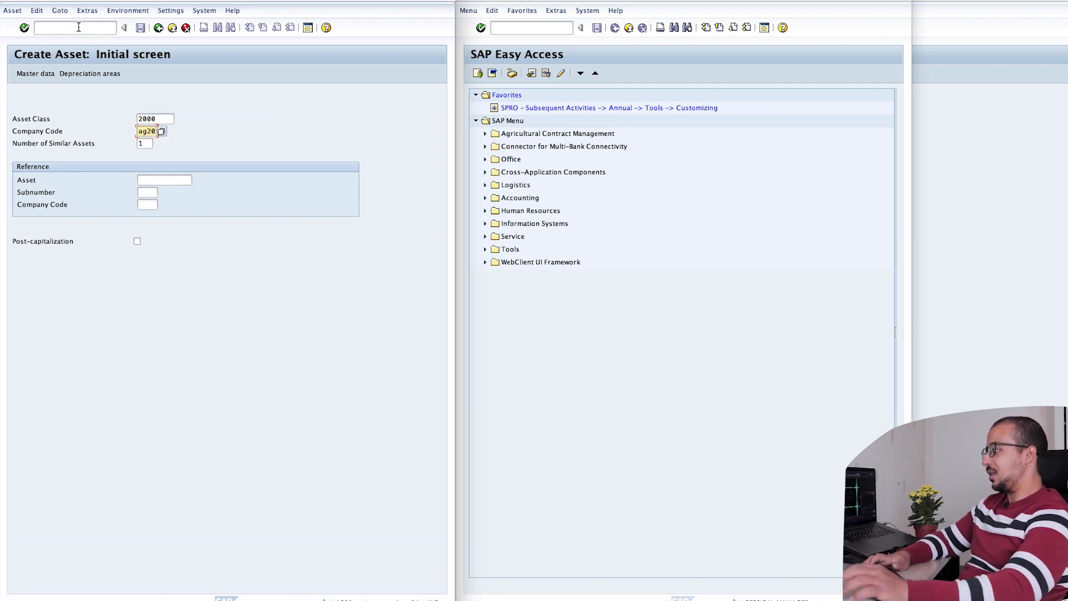
{"action": "key", "text": "Return"}
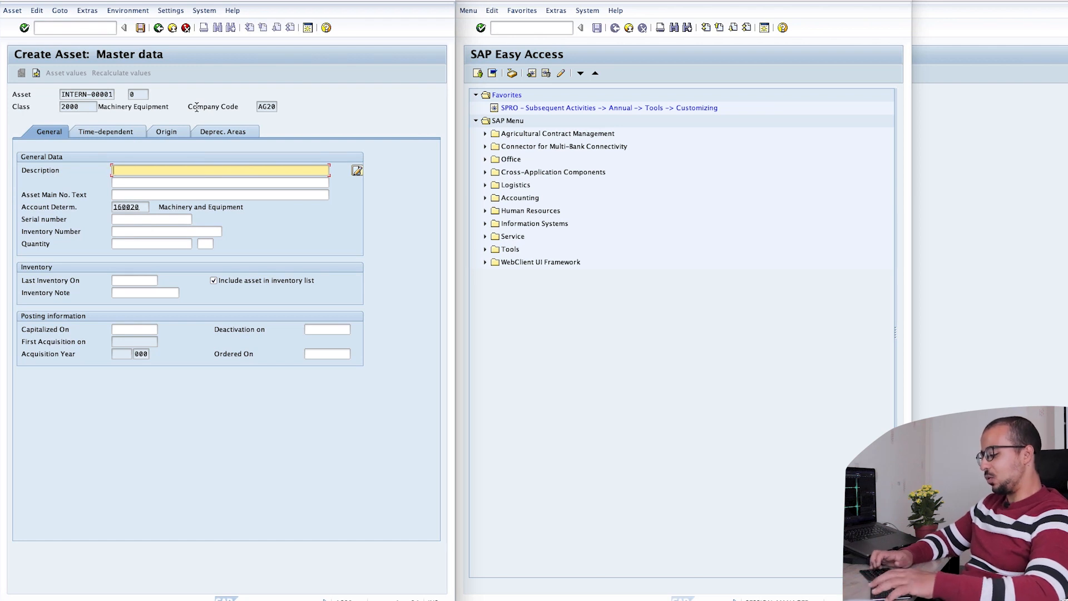
Describe the asset as "Asset Sale Fully Depreciated" and assign it to cost center 1000.
{"action": "type", "text": "Asset Sale "}
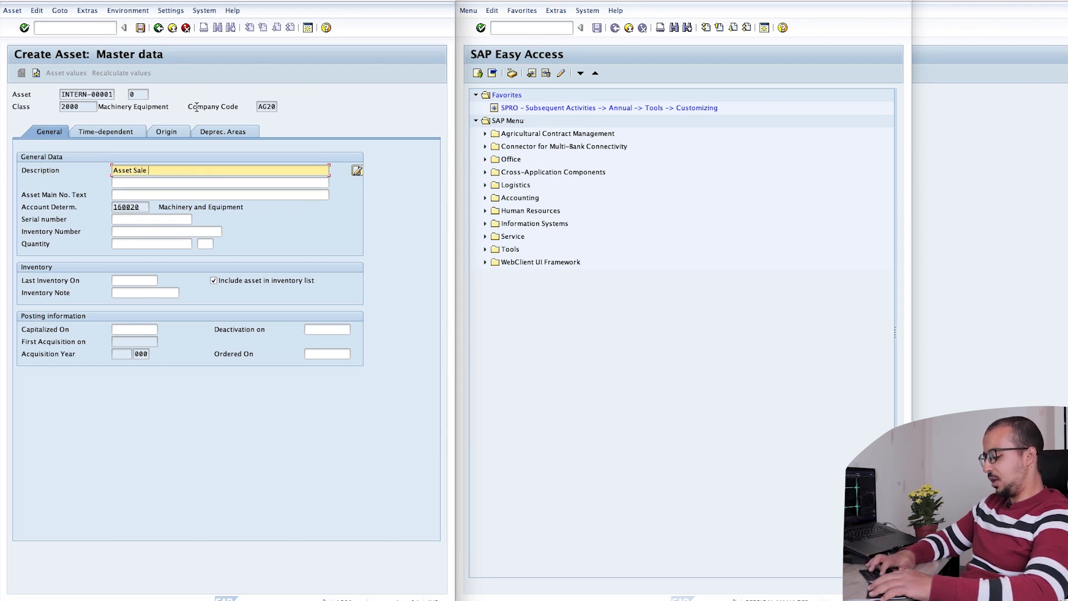
{"action": "type", "text": "Fully De"}
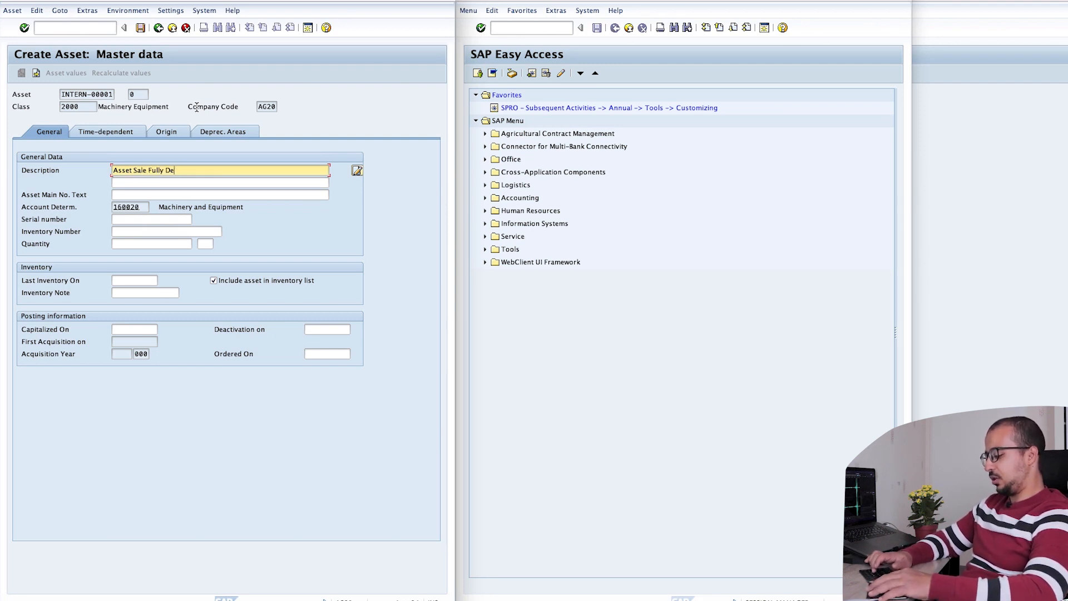
{"action": "type", "text": "preciated"}
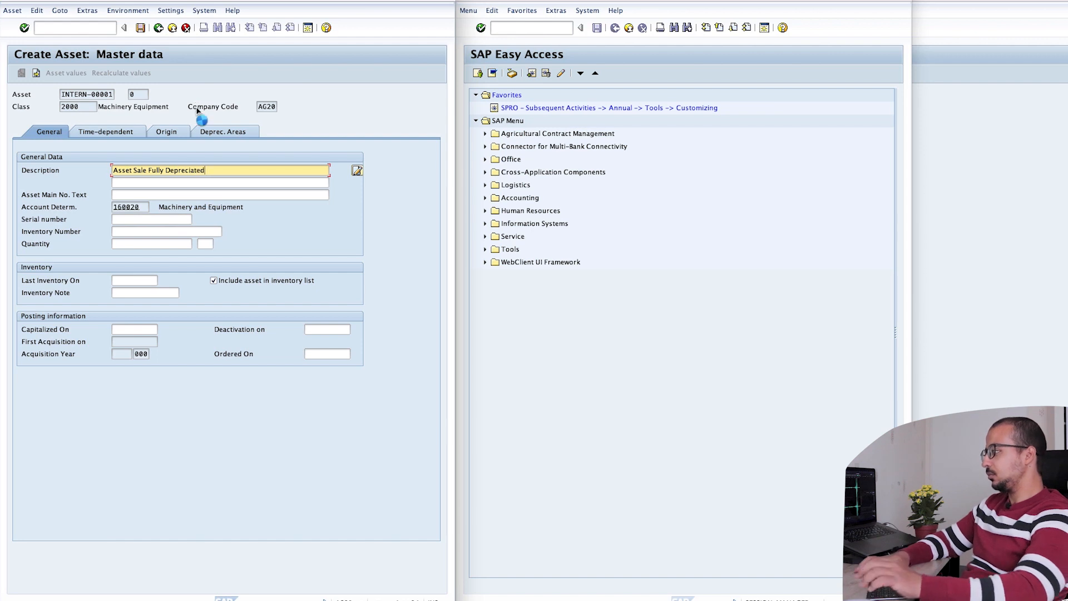
{"action": "left_click", "coordinate": [120, 132]}
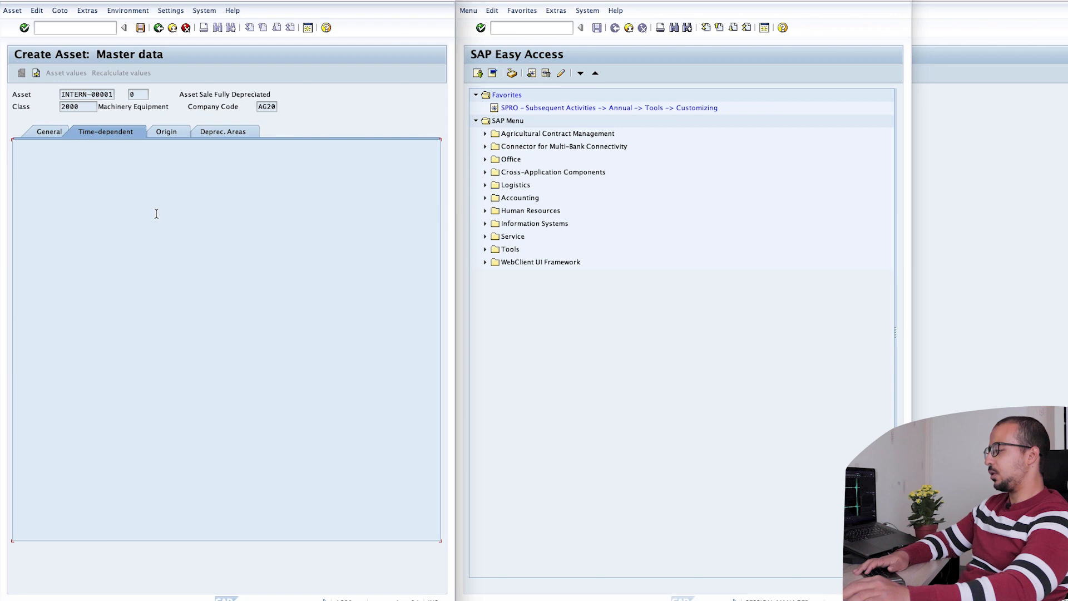
{"action": "type", "text": "1000"}
{"action": "double_click", "coordinate": [136, 175]}
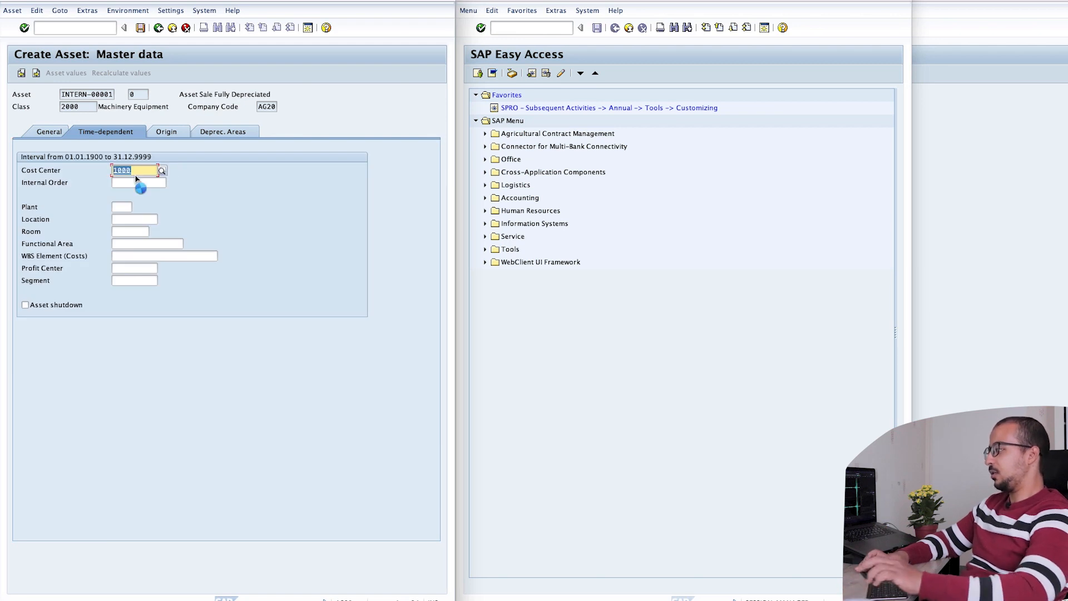
For depreciation area 01 Book Deprctn, clear the useful life in years and set the useful life to 6 periods.
{"action": "left_click", "coordinate": [223, 131]}
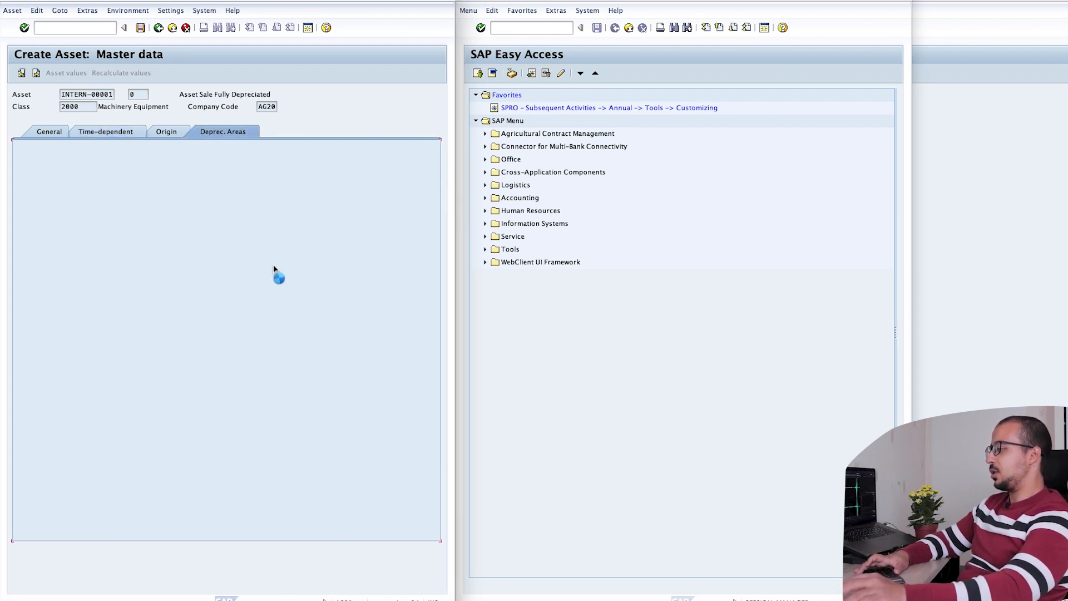
{"action": "left_click_drag", "start_coordinate": [169, 178], "coordinate": [221, 179]}
{"action": "key", "text": "BackSpace"}
{"action": "key", "text": "Tab"}
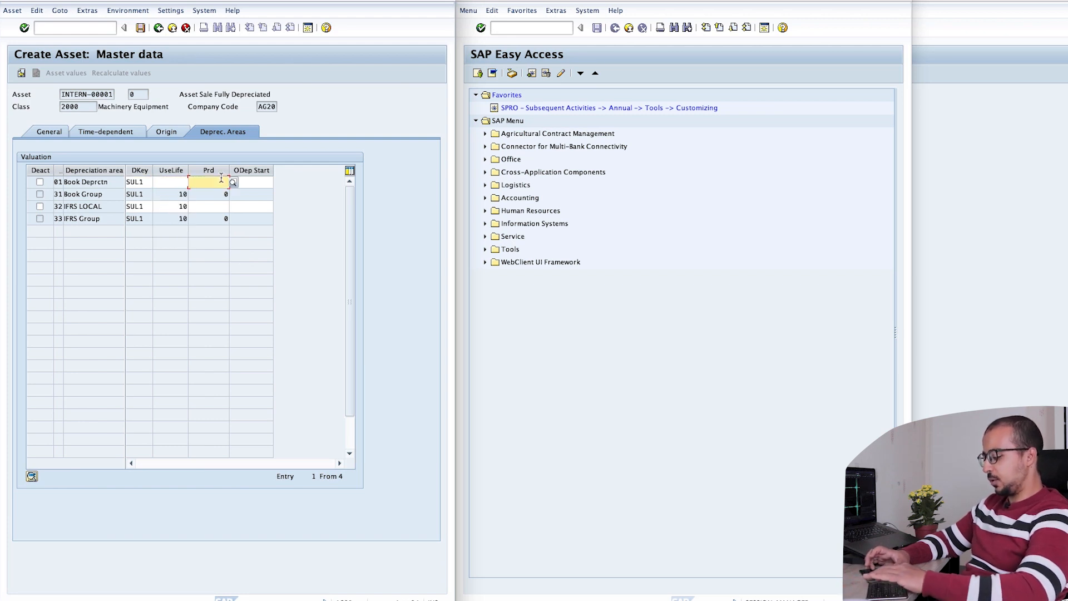
{"action": "type", "text": "6"}
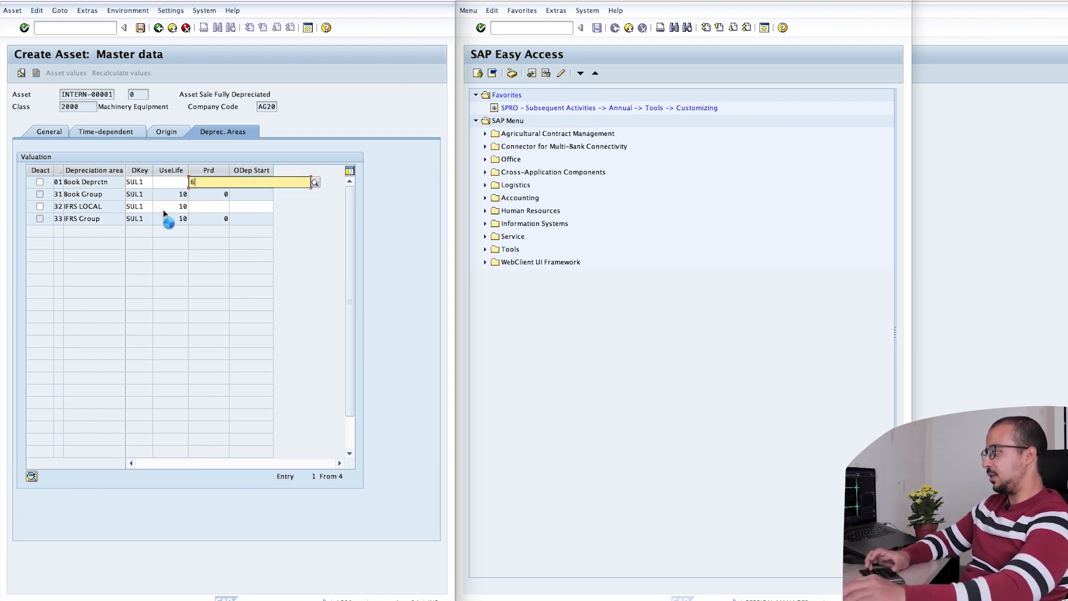
Give area 32 IFRS LOCAL a useful life of 6 periods with no years, and save the asset.
{"action": "left_click_drag", "start_coordinate": [167, 206], "coordinate": [230, 209]}
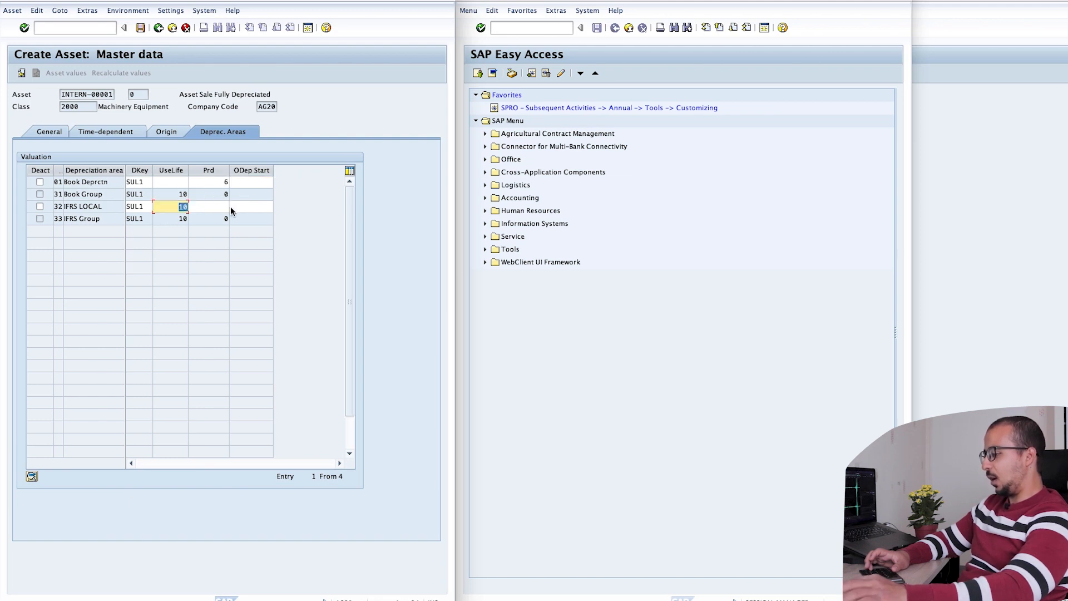
{"action": "key", "text": "BackSpace"}
{"action": "key", "text": "Return"}
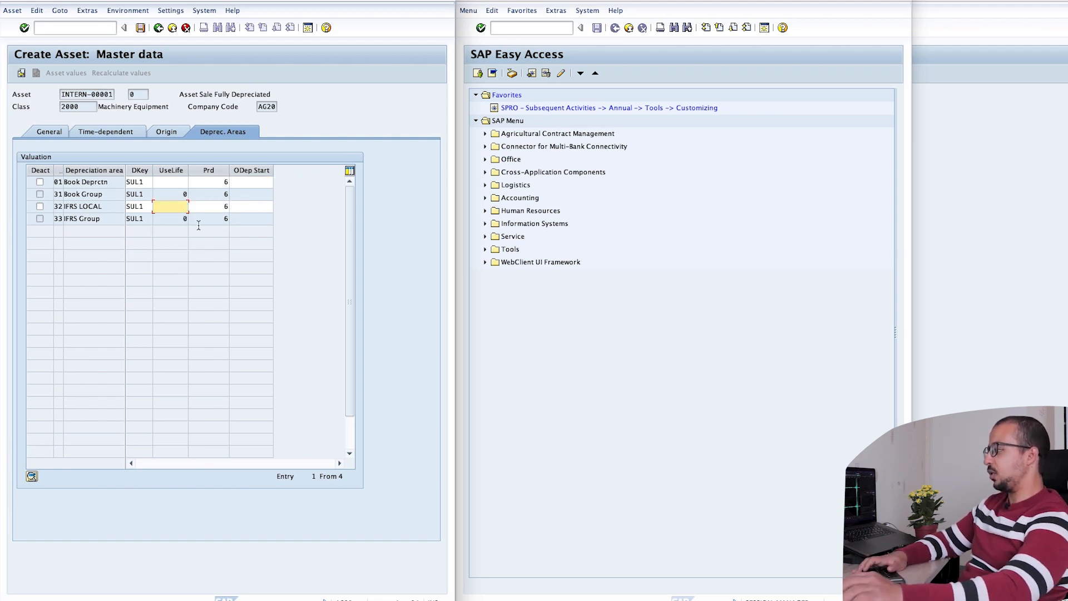
{"action": "left_click", "coordinate": [139, 29]}
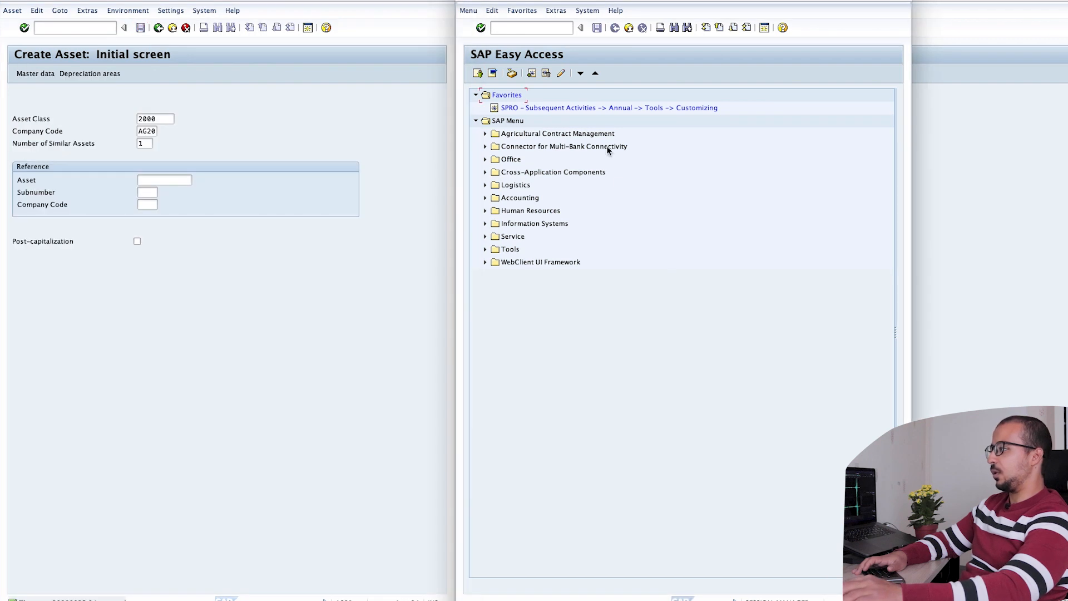
In the second session, run AS03 and display the asset values of the new asset in company code AG20.
{"action": "left_click", "coordinate": [529, 28]}
{"action": "type", "text": "as0"}
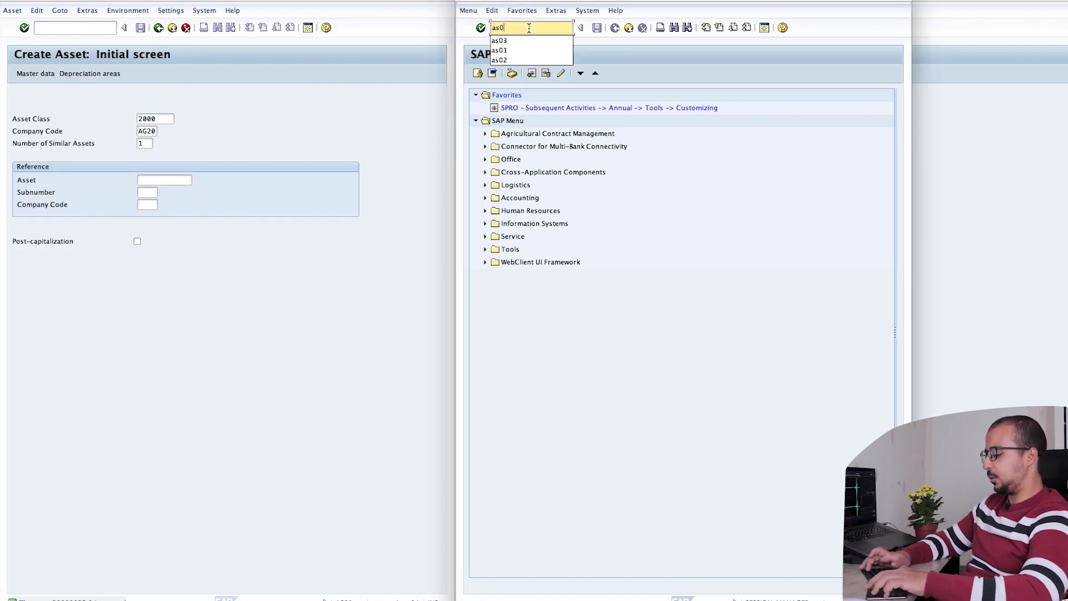
{"action": "type", "text": "3"}
{"action": "key", "text": "Return"}
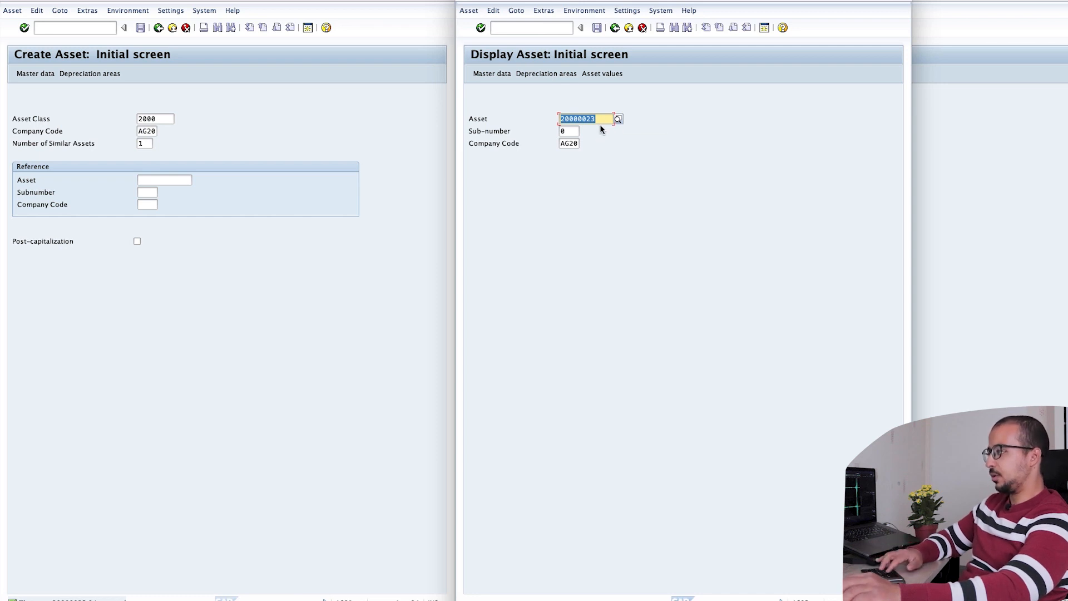
{"action": "left_click", "coordinate": [621, 72]}
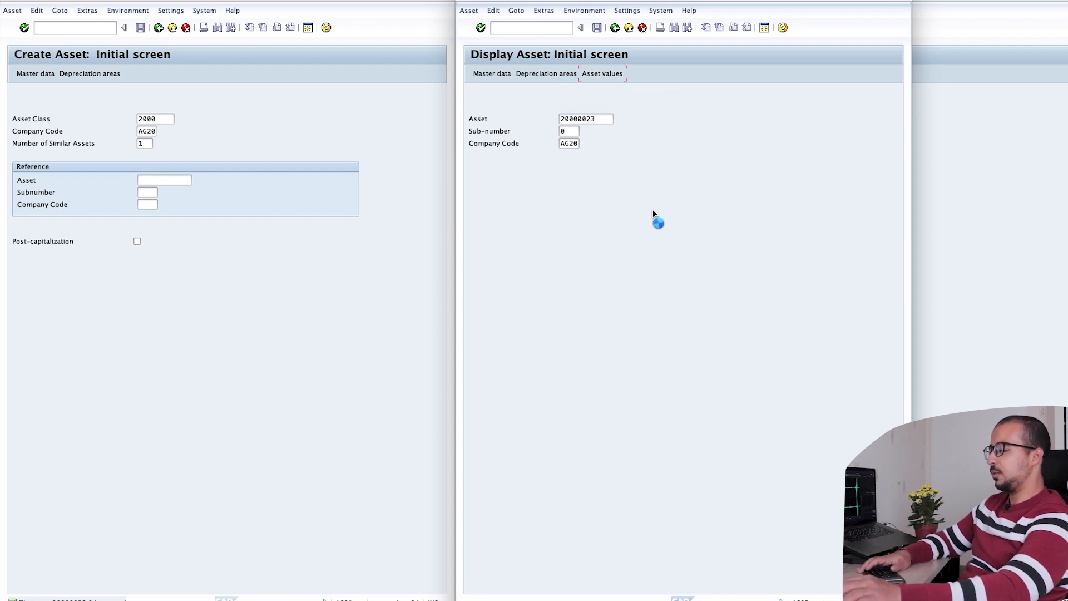
In the asset creation session, switch to transaction F-90 for an acquisition from purchase with vendor.
{"action": "left_click", "coordinate": [196, 316]}
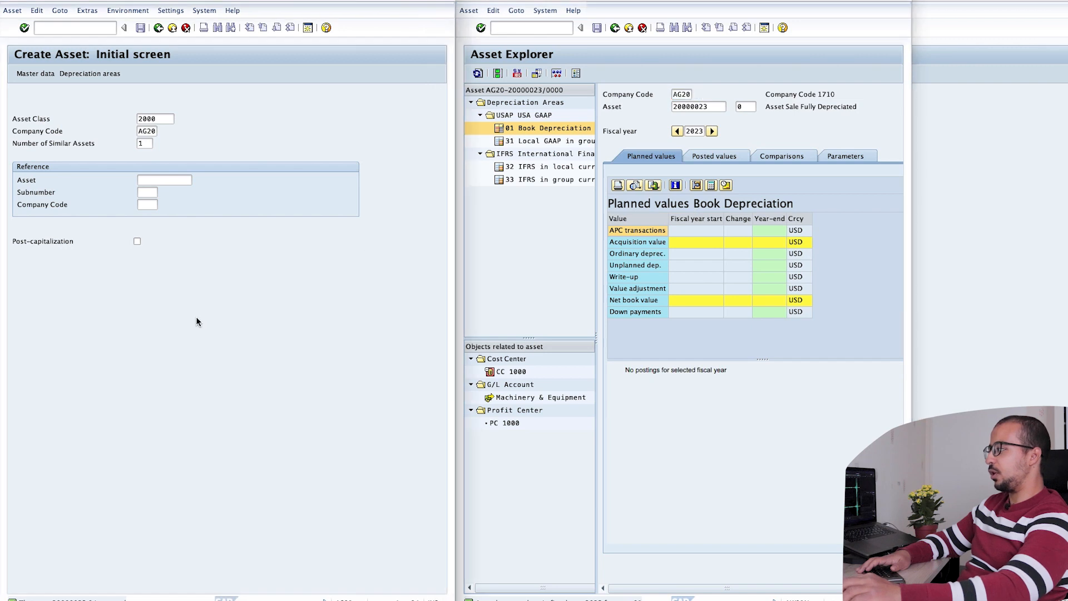
{"action": "left_click", "coordinate": [114, 29]}
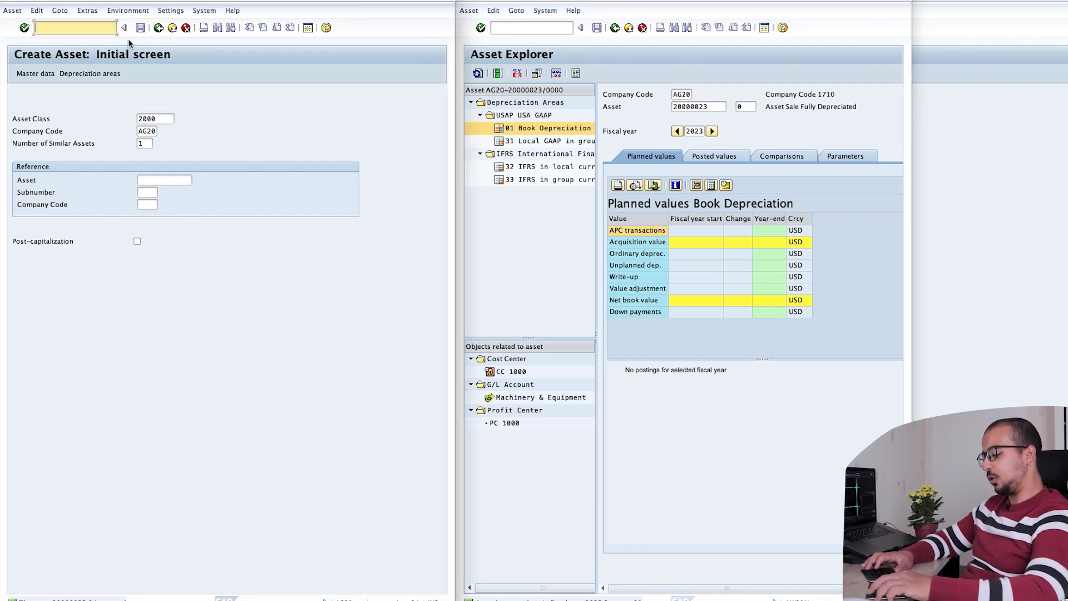
{"action": "type", "text": "/nf"}
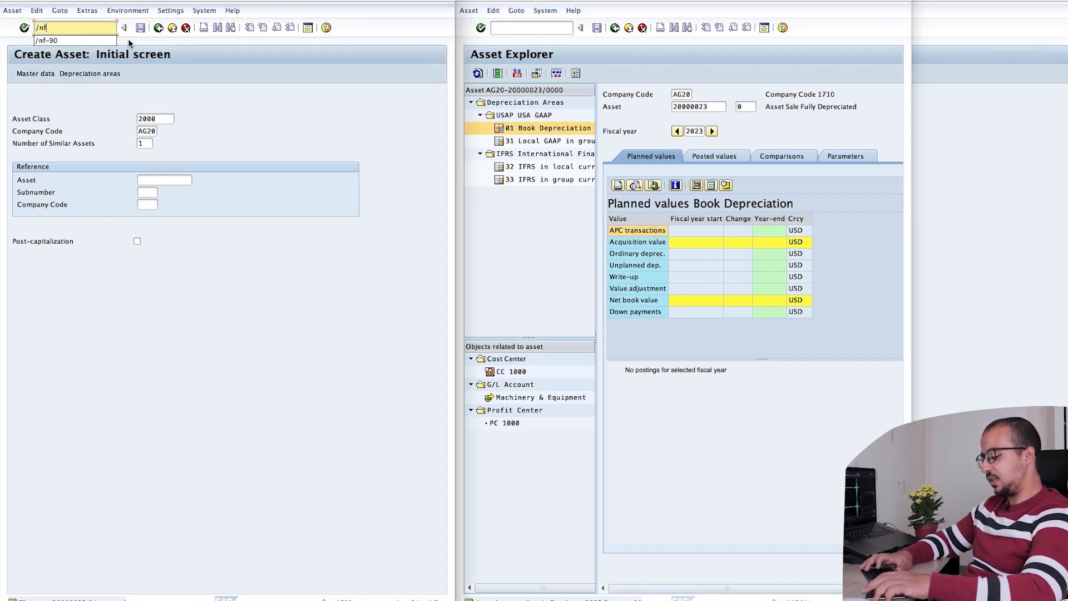
{"action": "type", "text": "-90"}
{"action": "key", "text": "Return"}
Set both the document date and the posting date of the acquisition to 01.01.2023.
{"action": "type", "text": "0101202"}
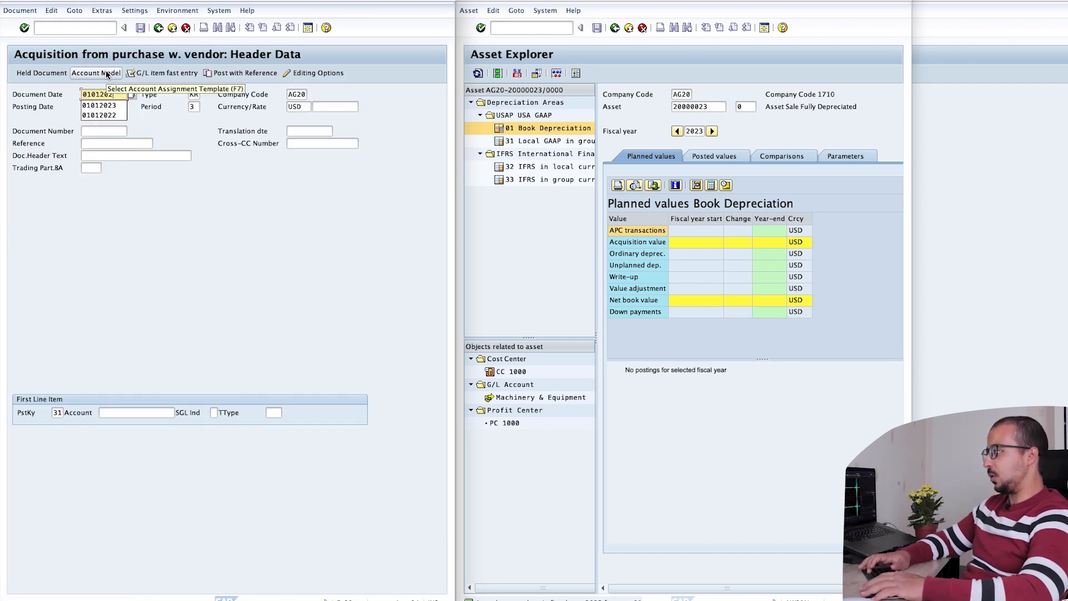
{"action": "type", "text": "3"}
{"action": "key", "text": "Tab"}
{"action": "key", "text": "Tab"}
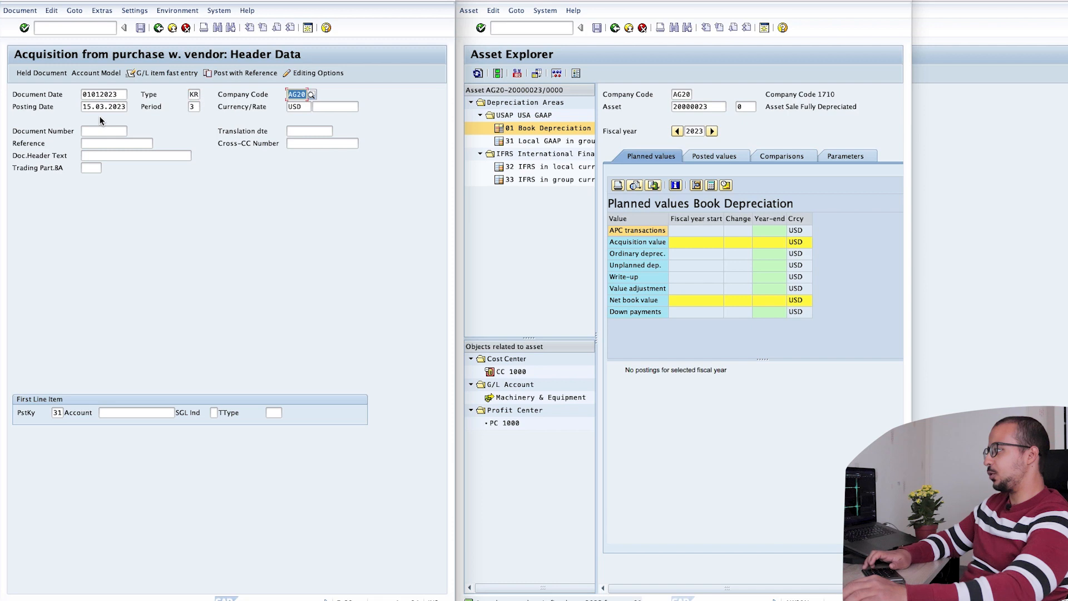
{"action": "key", "text": "Tab"}
{"action": "type", "text": "0101202"}
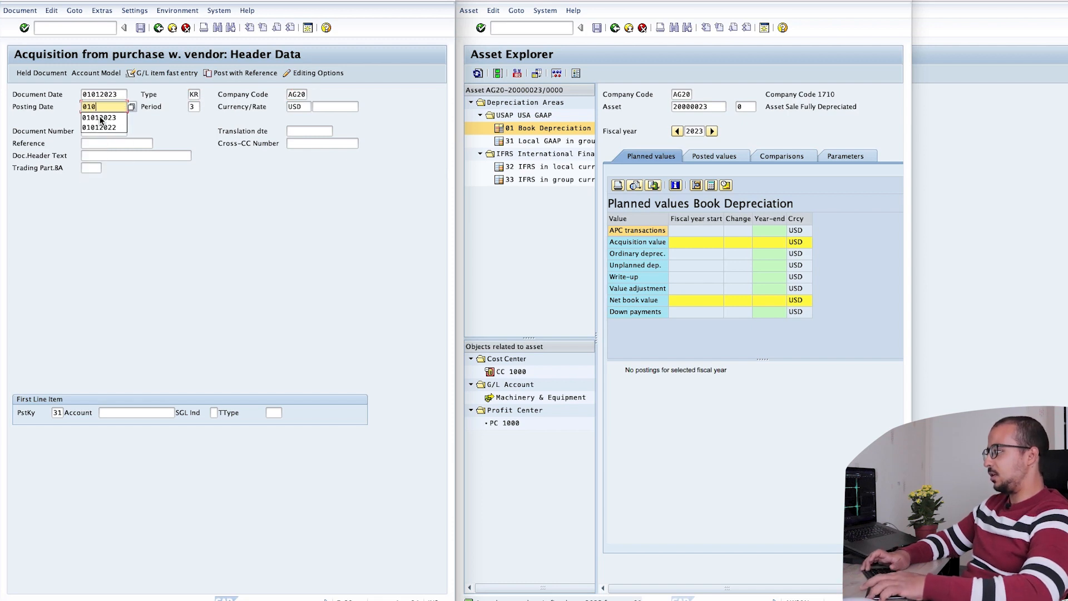
{"action": "left_click", "coordinate": [101, 118]}
{"action": "key", "text": "Return"}
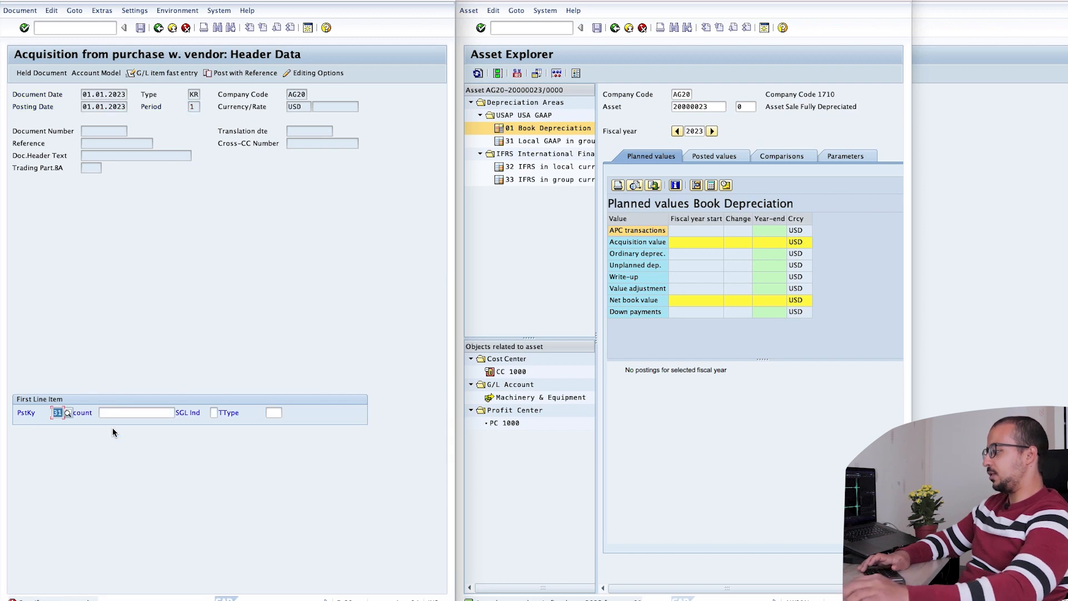
Enter vendor AG01 for the first line item with an invoice amount of 6,000 USD.
{"action": "left_click", "coordinate": [113, 413]}
{"action": "type", "text": "ag01"}
{"action": "key", "text": "Return"}
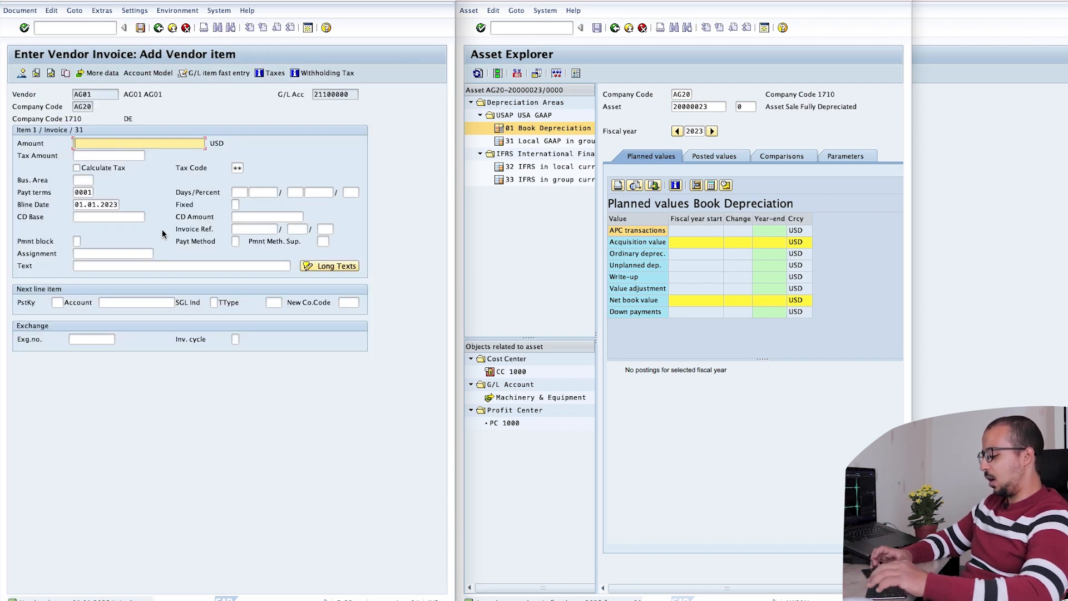
{"action": "type", "text": "6000"}
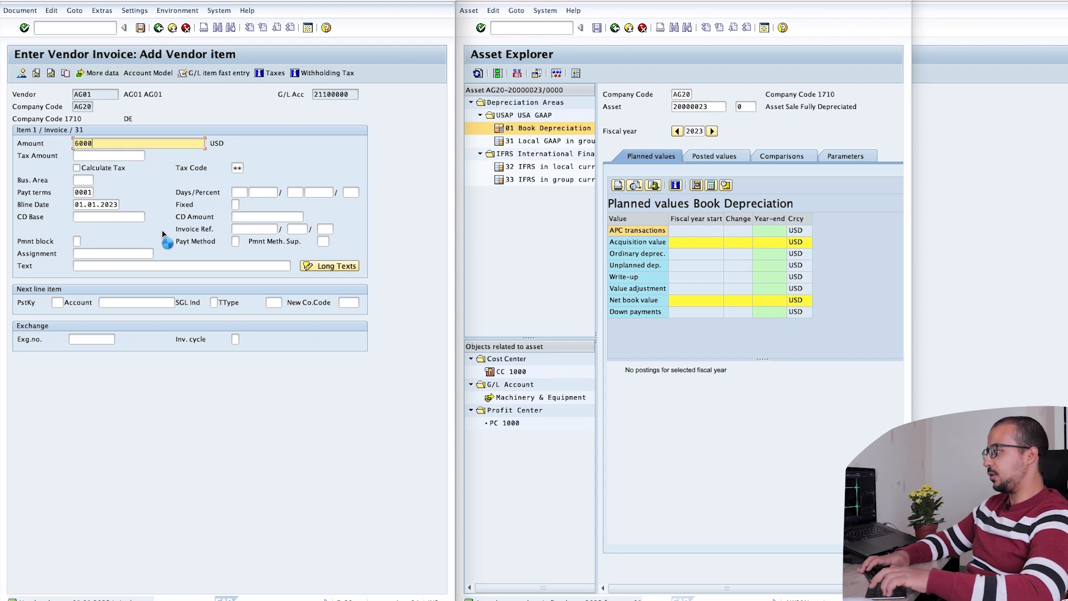
{"action": "key", "text": "Return"}
Add a second line item with posting key 70, asset 20000023 and transaction type 100.
{"action": "left_click", "coordinate": [65, 304]}
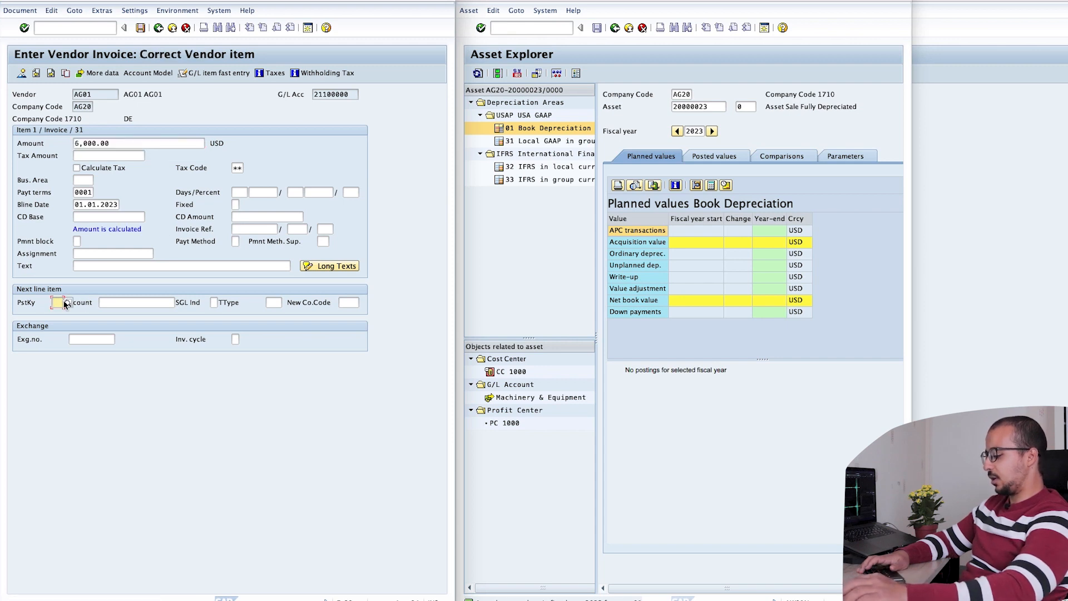
{"action": "type", "text": "70"}
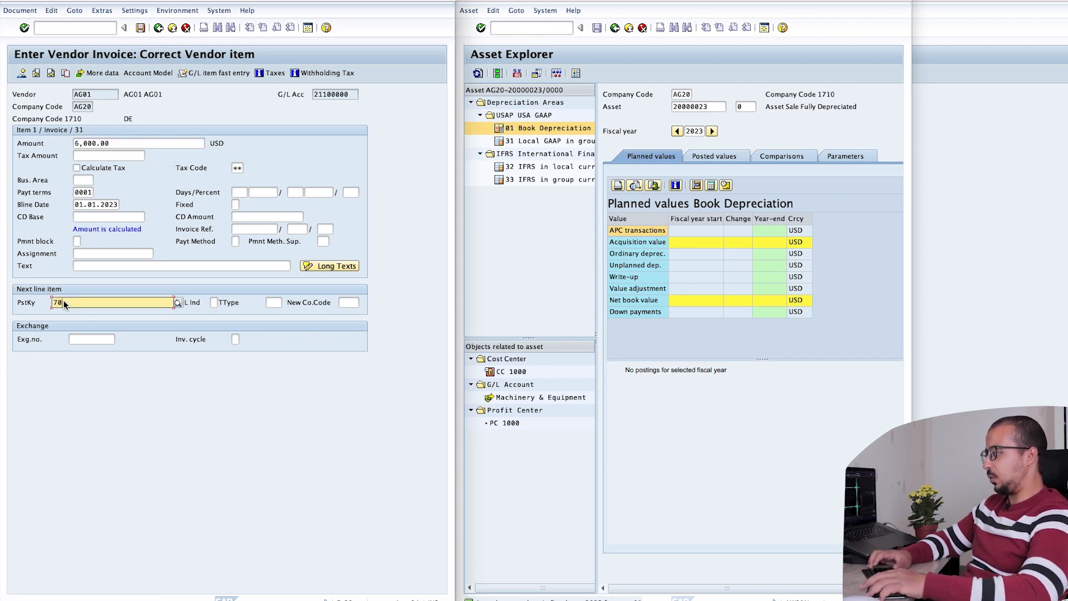
{"action": "key", "text": "Tab"}
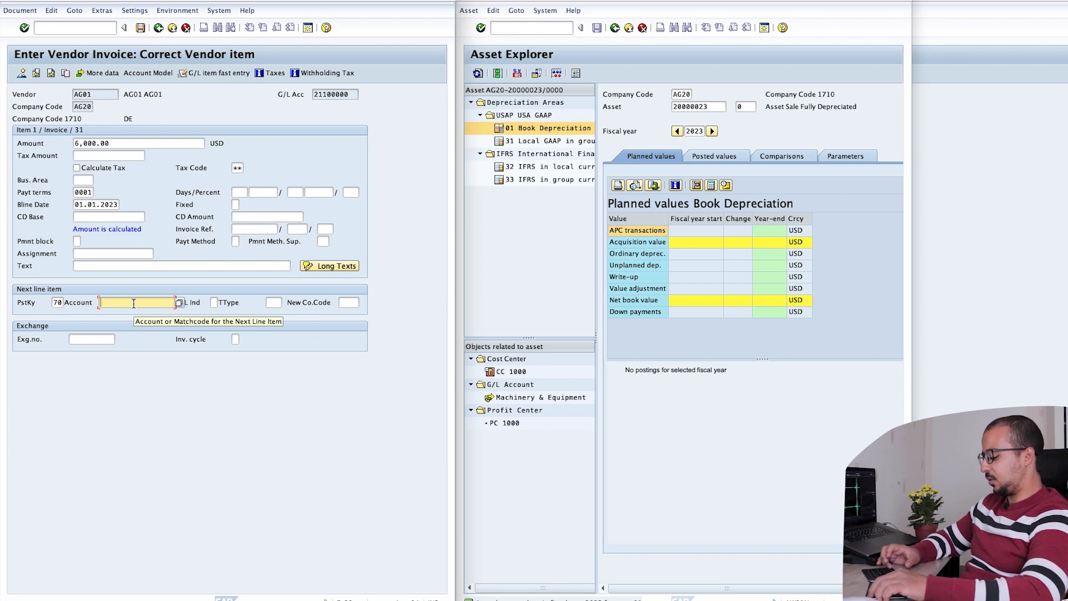
{"action": "type", "text": "20000023"}
{"action": "key", "text": "Tab"}
{"action": "key", "text": "Tab"}
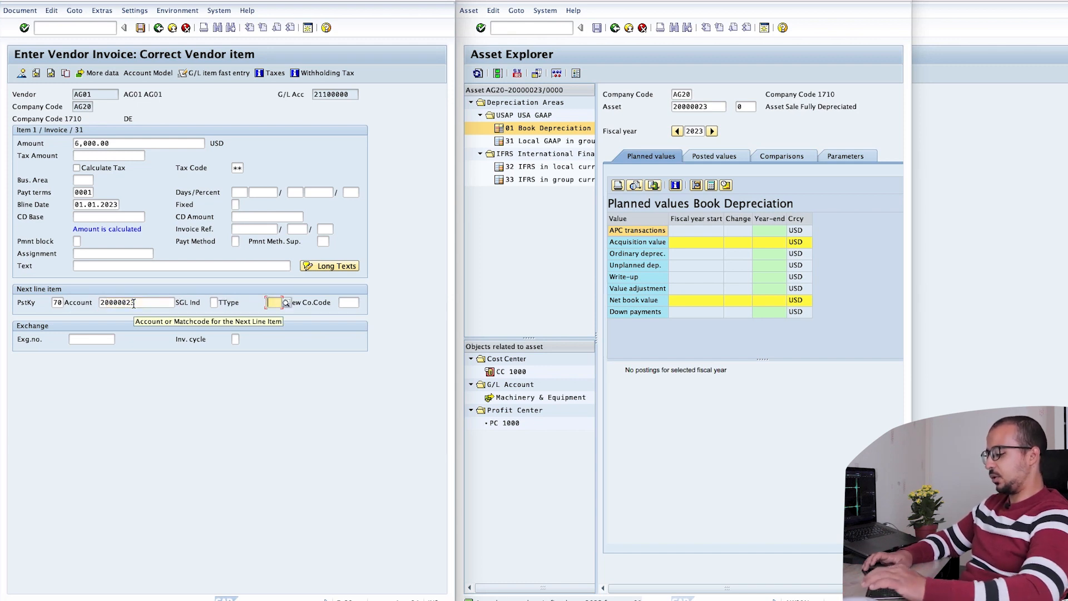
{"action": "type", "text": "100"}
{"action": "key", "text": "Return"}
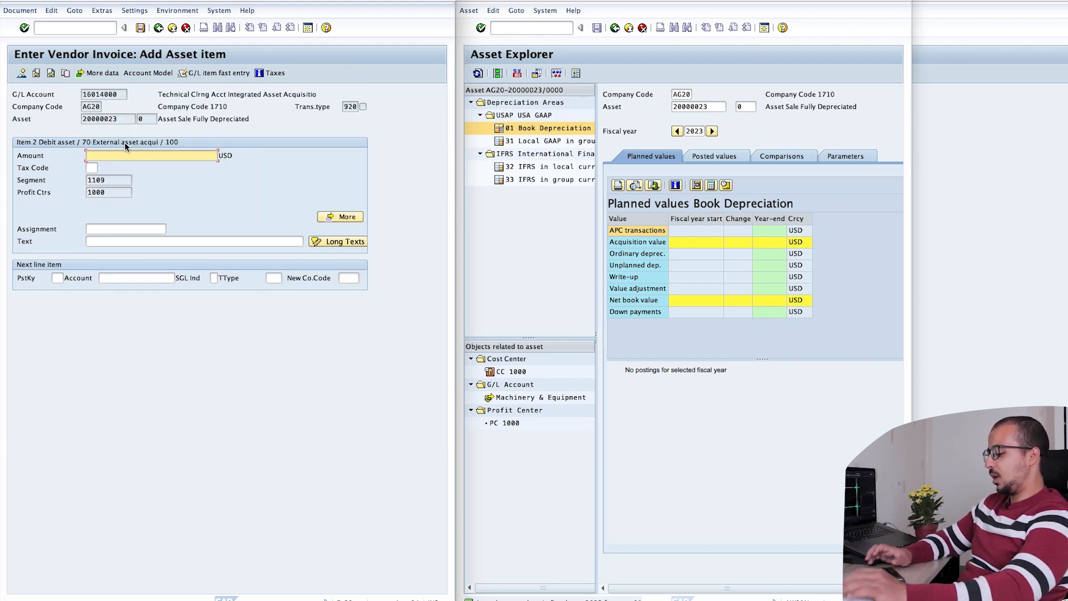
Have the asset item take over the full invoice amount with tax code V0, and post the acquisition.
{"action": "type", "text": "*"}
{"action": "key", "text": "Tab"}
{"action": "type", "text": "V0"}
{"action": "key", "text": "Return"}
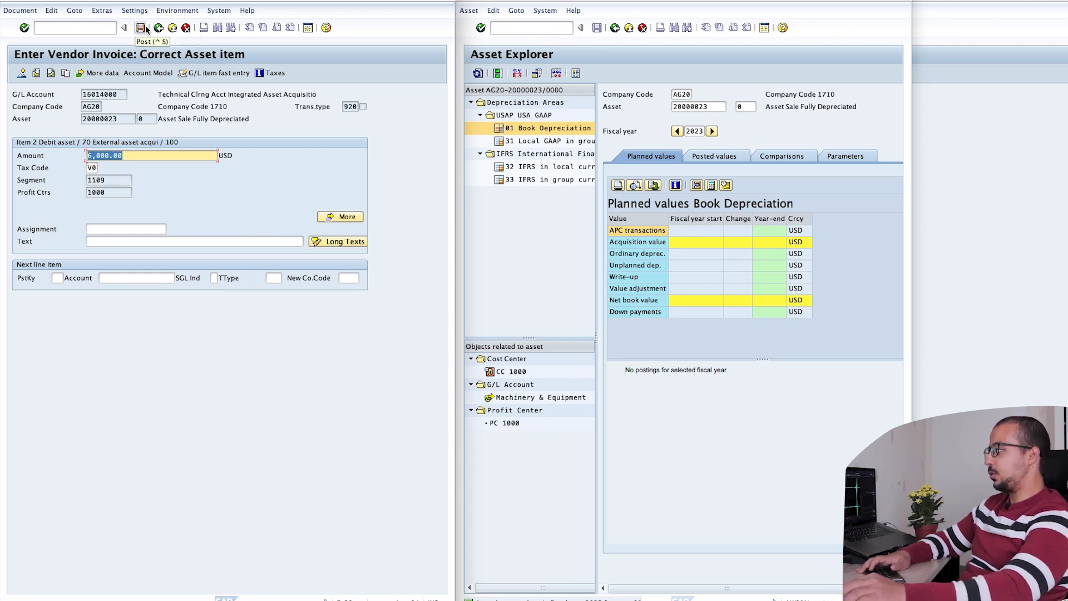
{"action": "key", "text": "ctrl+s"}
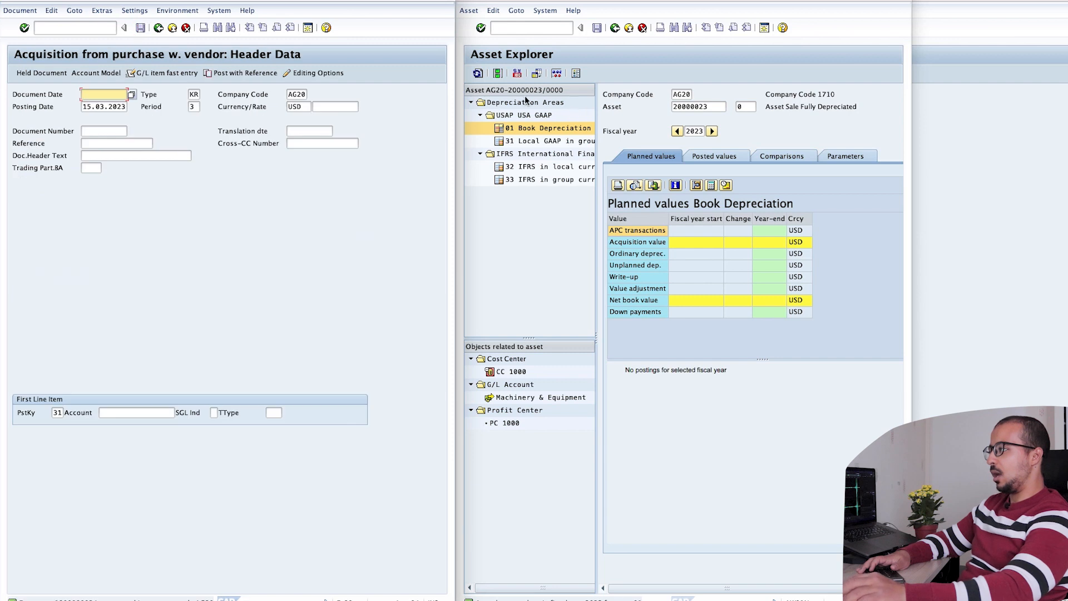
Refresh the asset's values in Asset Explorer and review its planned values and posted depreciation by period.
{"action": "left_click", "coordinate": [478, 74]}
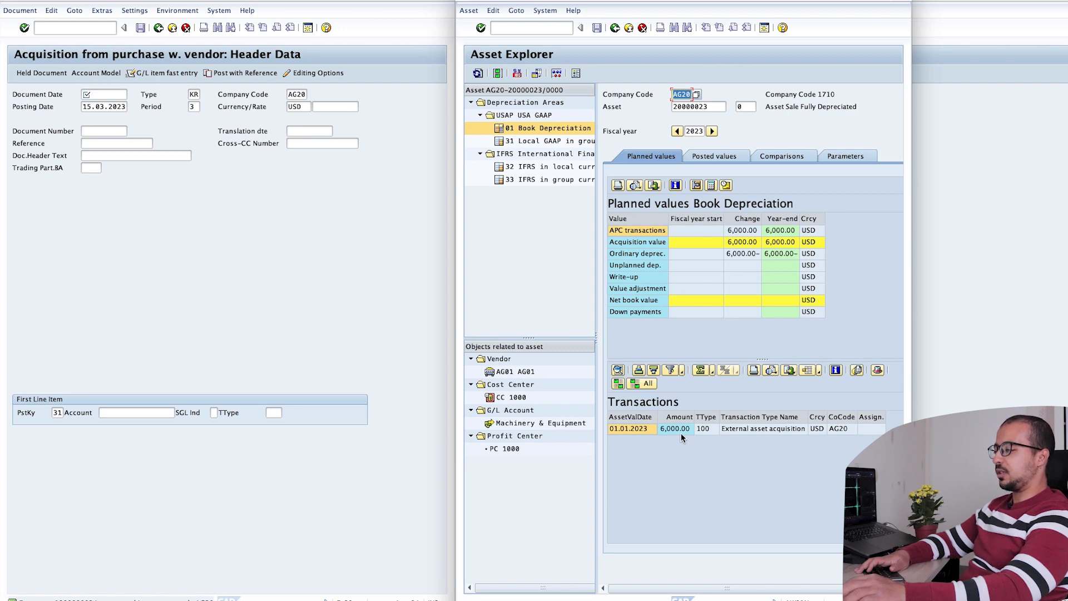
{"action": "left_click", "coordinate": [714, 157]}
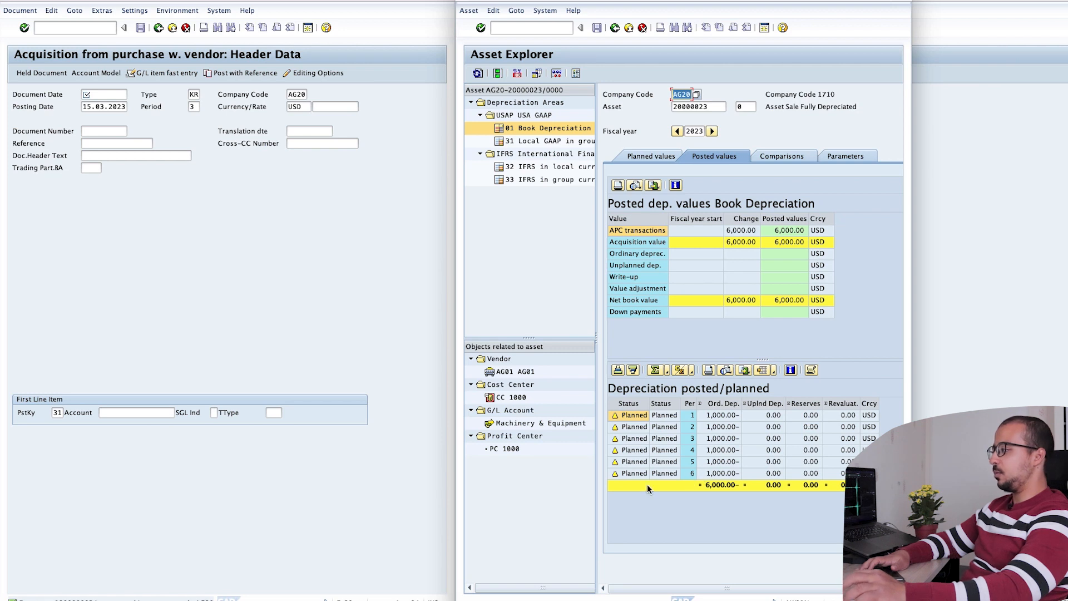
Set up a depreciation posting run in transaction AFAB for period 6, with a detailed log and the test run switched off.
{"action": "left_click", "coordinate": [77, 28]}
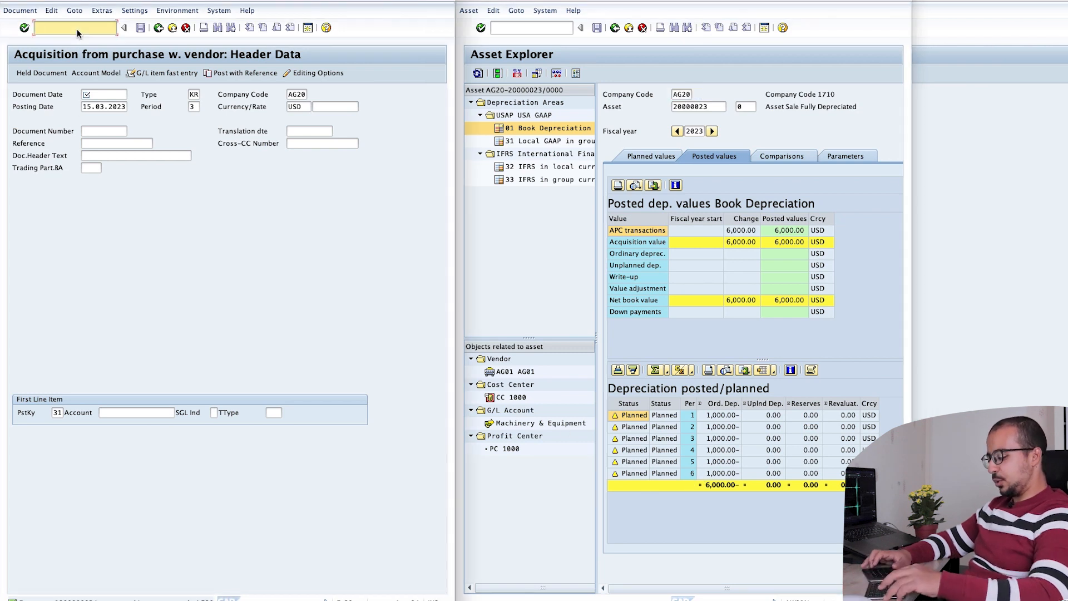
{"action": "type", "text": "/nafab"}
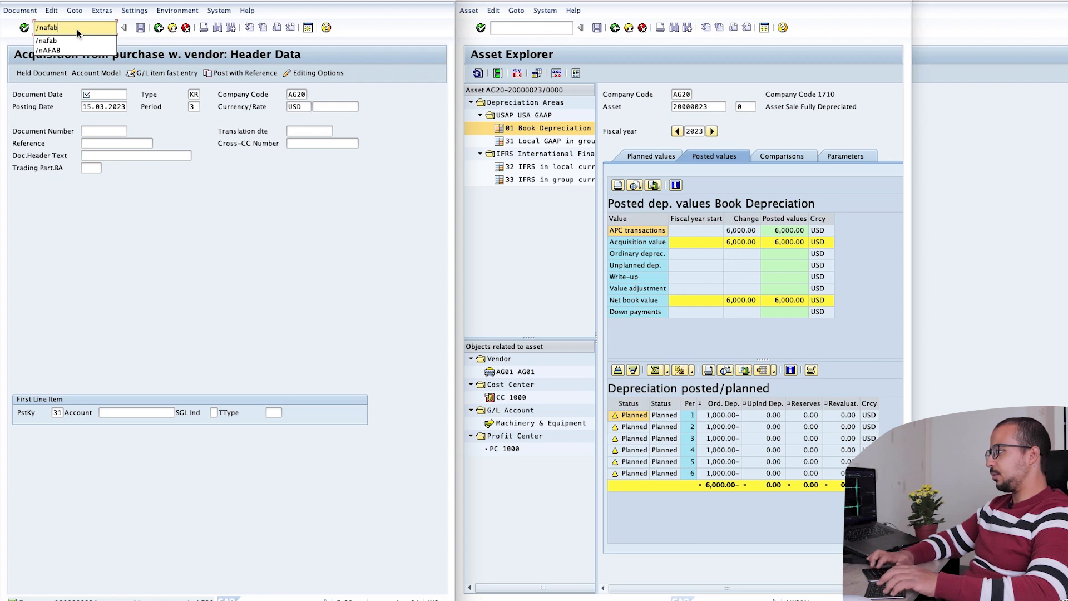
{"action": "key", "text": "Return"}
{"action": "left_click", "coordinate": [173, 140]}
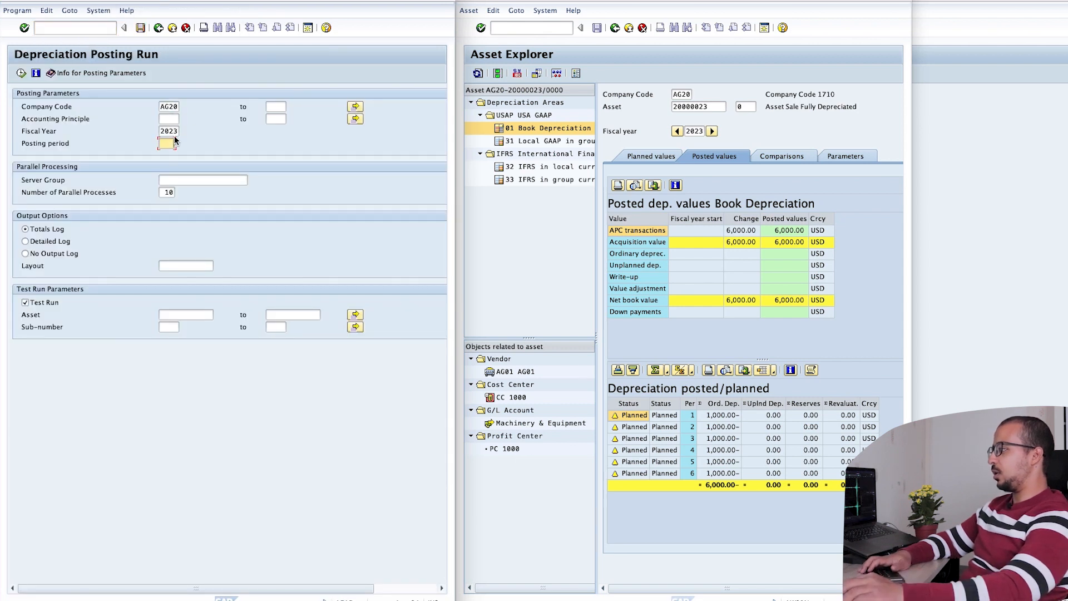
{"action": "type", "text": "6"}
{"action": "left_click", "coordinate": [38, 243]}
{"action": "left_click", "coordinate": [44, 301]}
Execute the depreciation run in the background, accepting the offered print parameters and scheduling the job.
{"action": "left_click", "coordinate": [17, 10]}
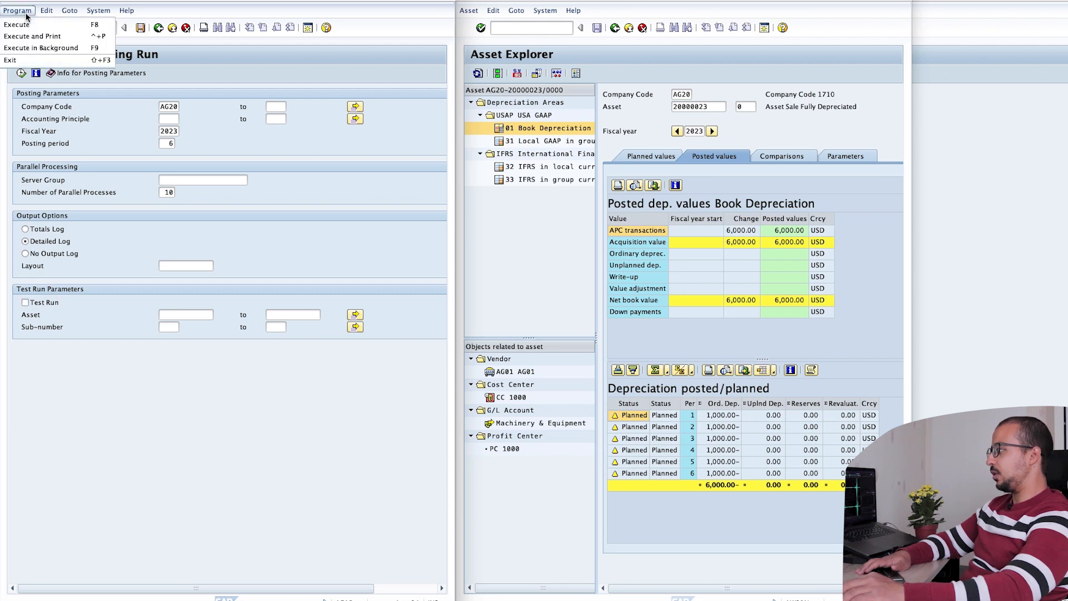
{"action": "left_click", "coordinate": [30, 42]}
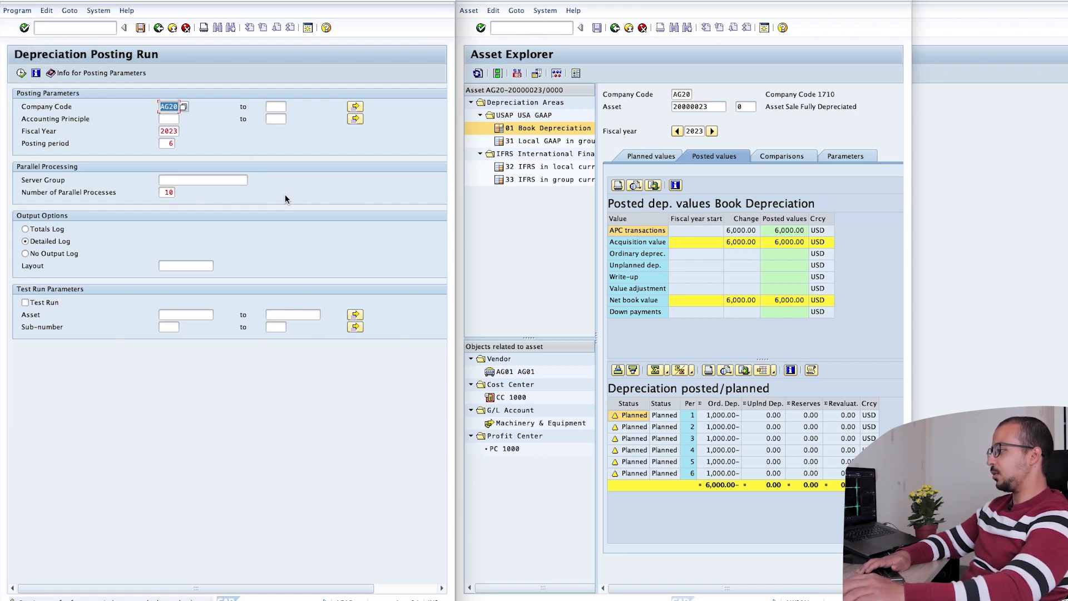
{"action": "left_click", "coordinate": [252, 168]}
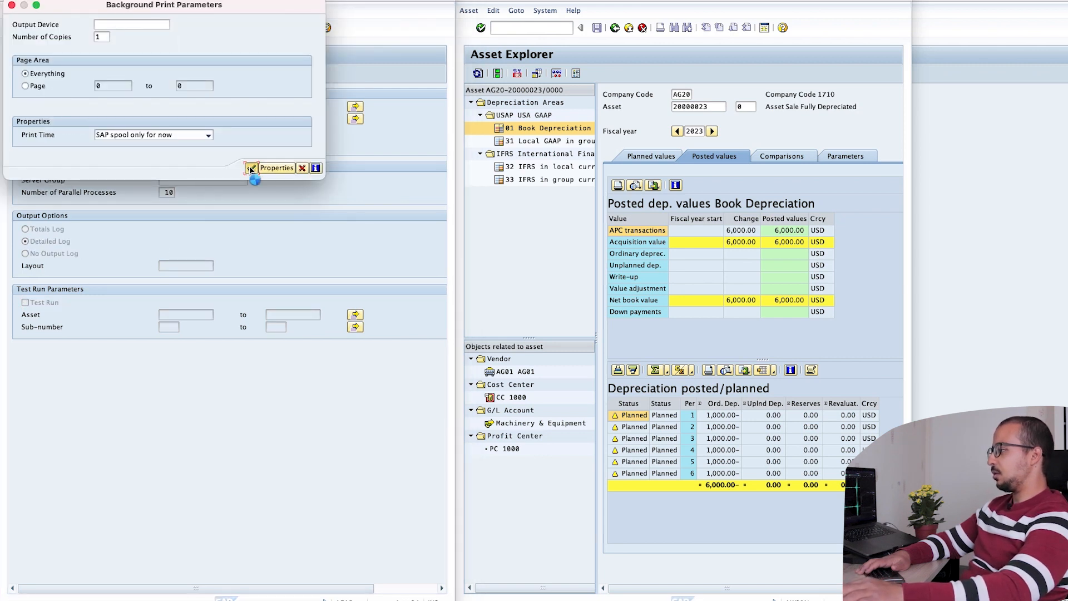
{"action": "left_click", "coordinate": [42, 37]}
{"action": "left_click", "coordinate": [248, 290]}
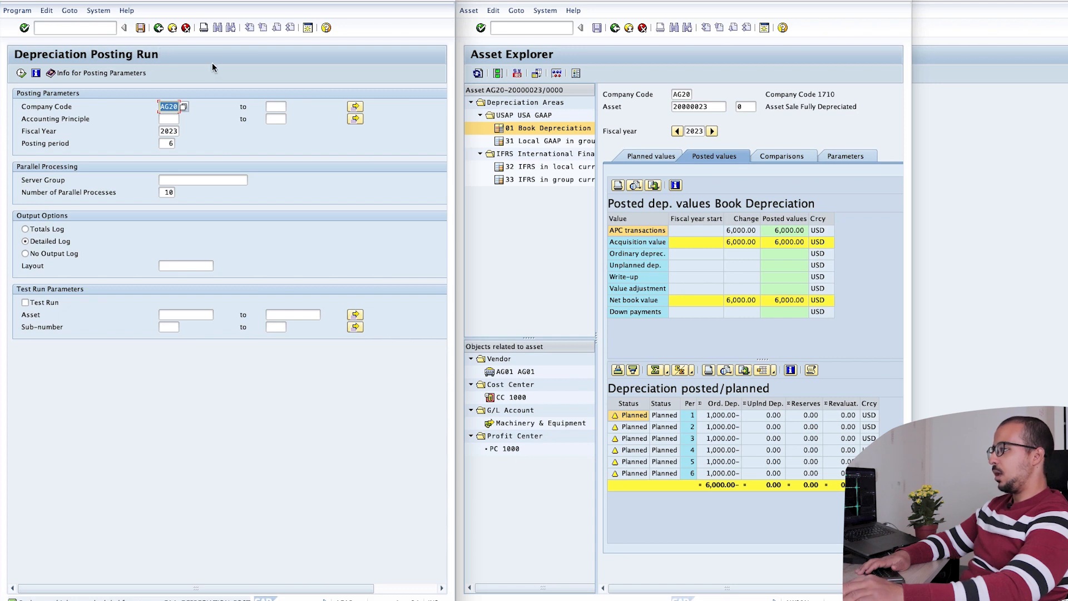
Refresh asset 20000023 in Asset Explorer and check its planned values and posted depreciation after the run.
{"action": "left_click", "coordinate": [650, 124]}
{"action": "left_click", "coordinate": [481, 73]}
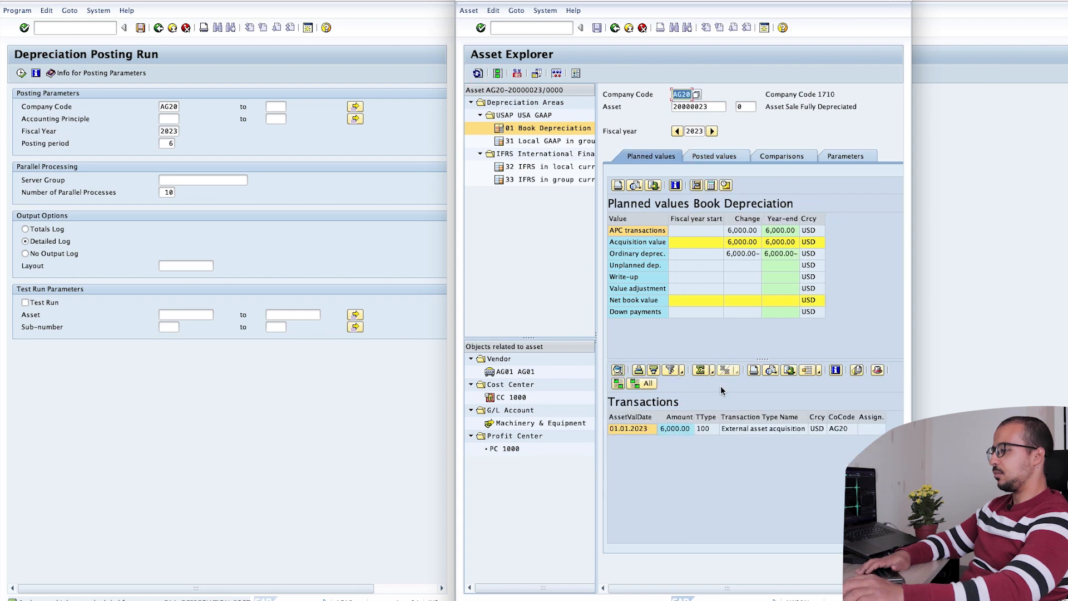
{"action": "left_click", "coordinate": [718, 157]}
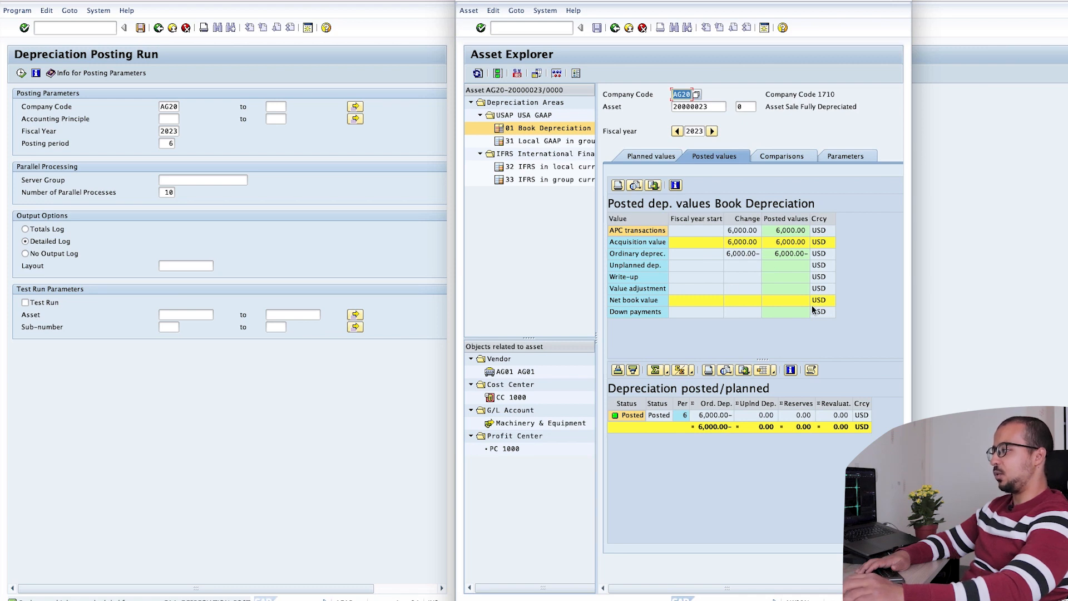
Leave the depreciation run and open transaction F-92, retirement with revenue with customer, from the Fixed Assets posting functions.
{"action": "left_click", "coordinate": [324, 219]}
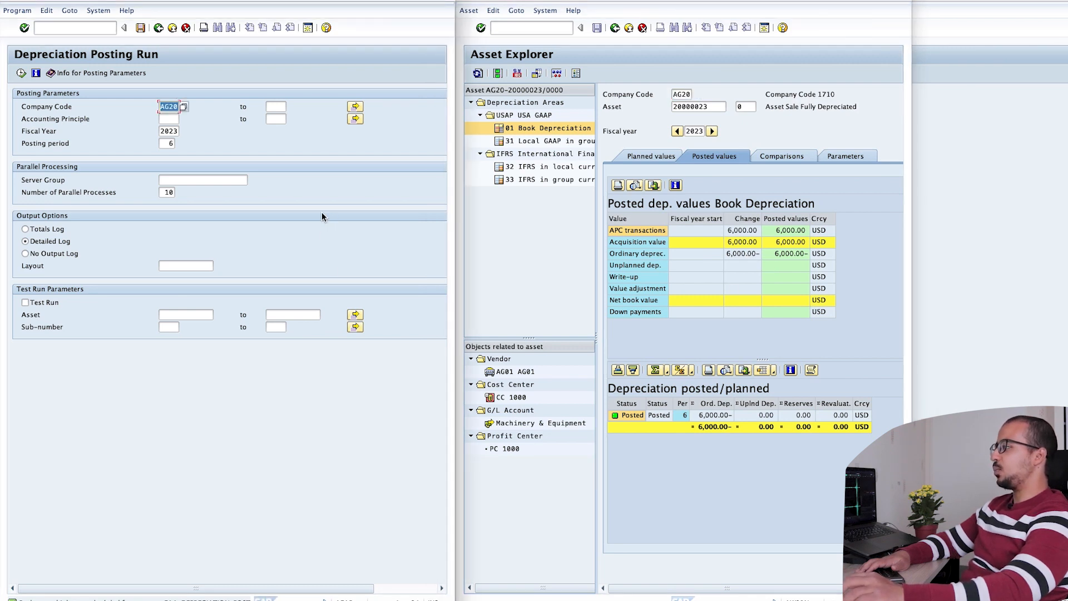
{"action": "left_click", "coordinate": [158, 30]}
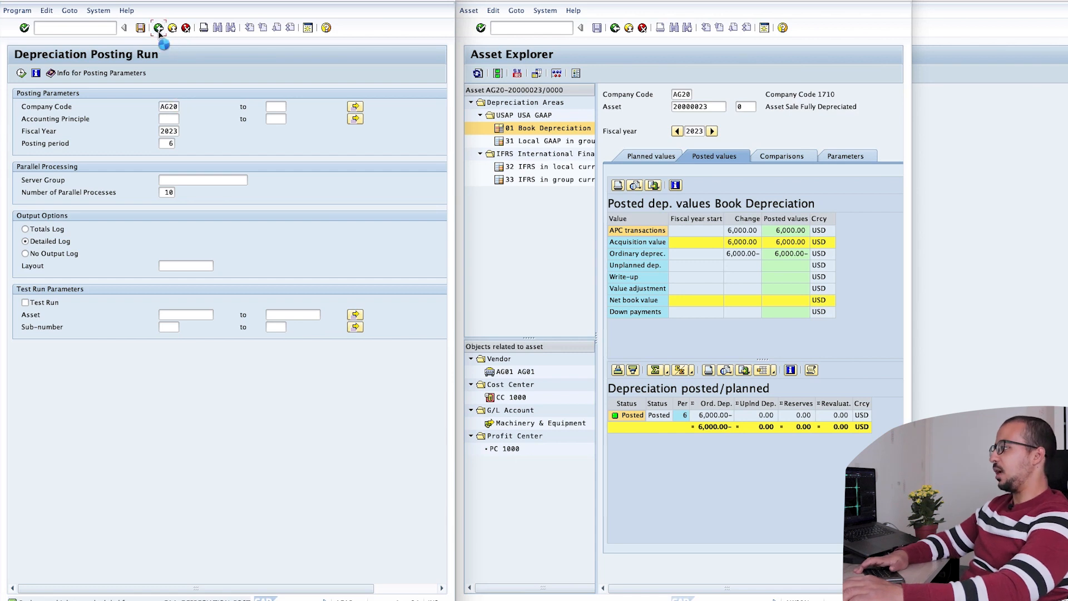
{"action": "left_click", "coordinate": [28, 198]}
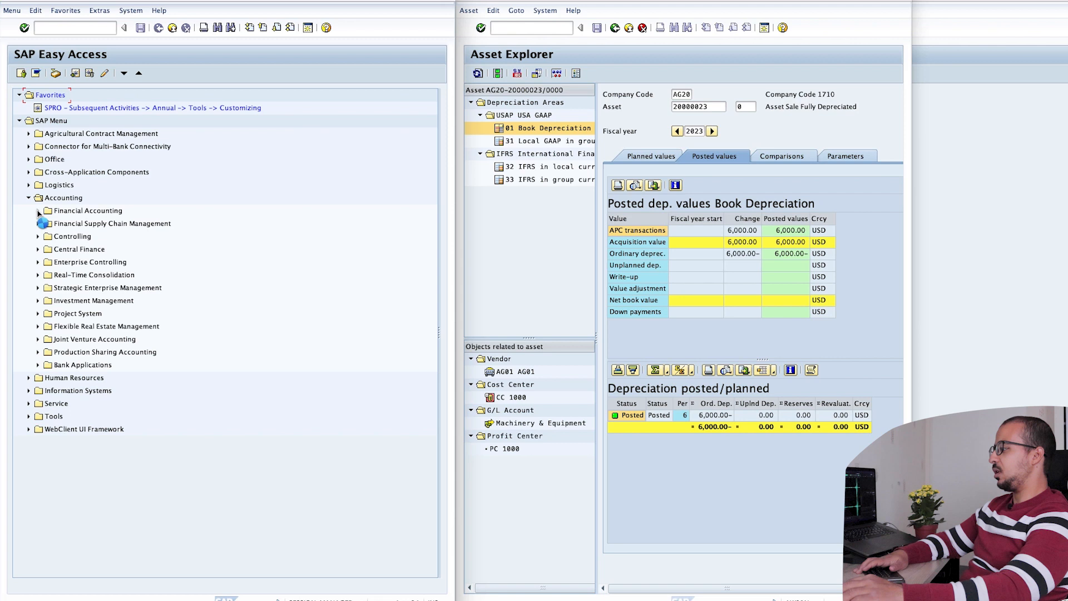
{"action": "left_click", "coordinate": [37, 211]}
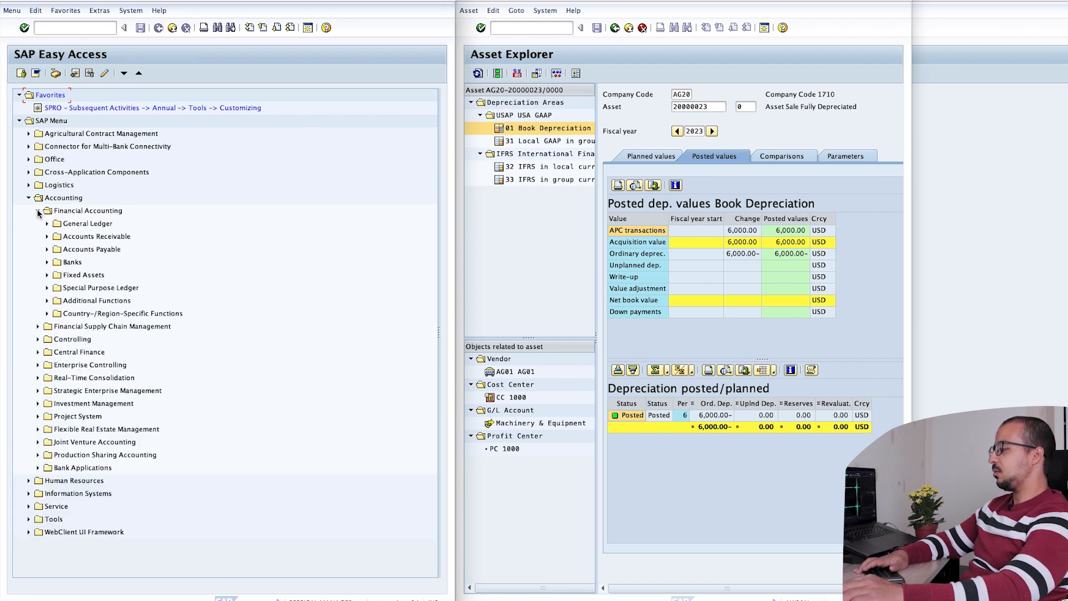
{"action": "left_click", "coordinate": [48, 275]}
{"action": "left_click", "coordinate": [56, 288]}
{"action": "left_click", "coordinate": [66, 339]}
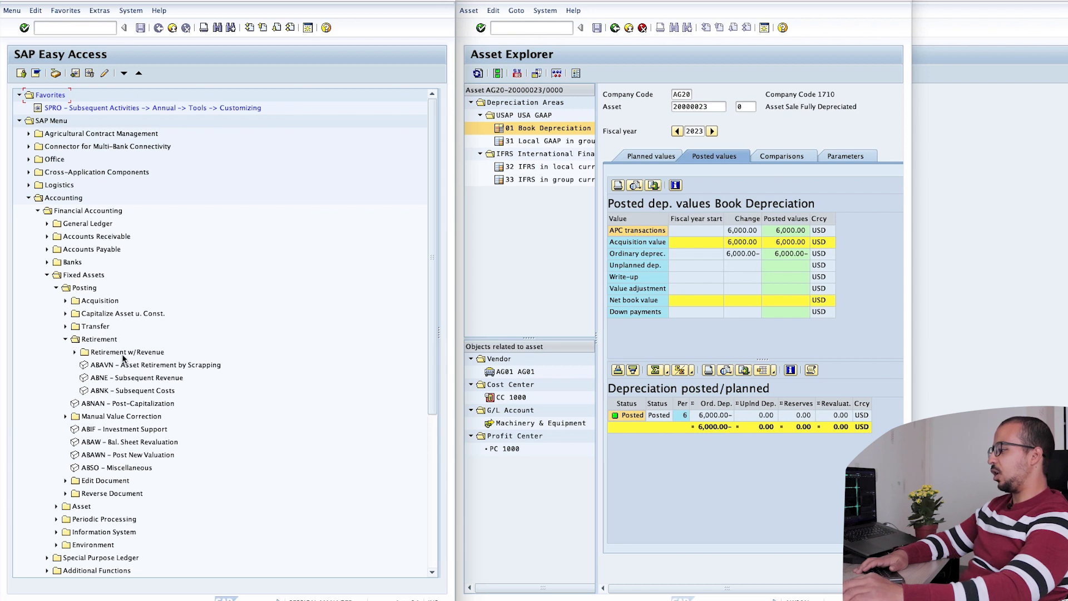
{"action": "left_click", "coordinate": [75, 352]}
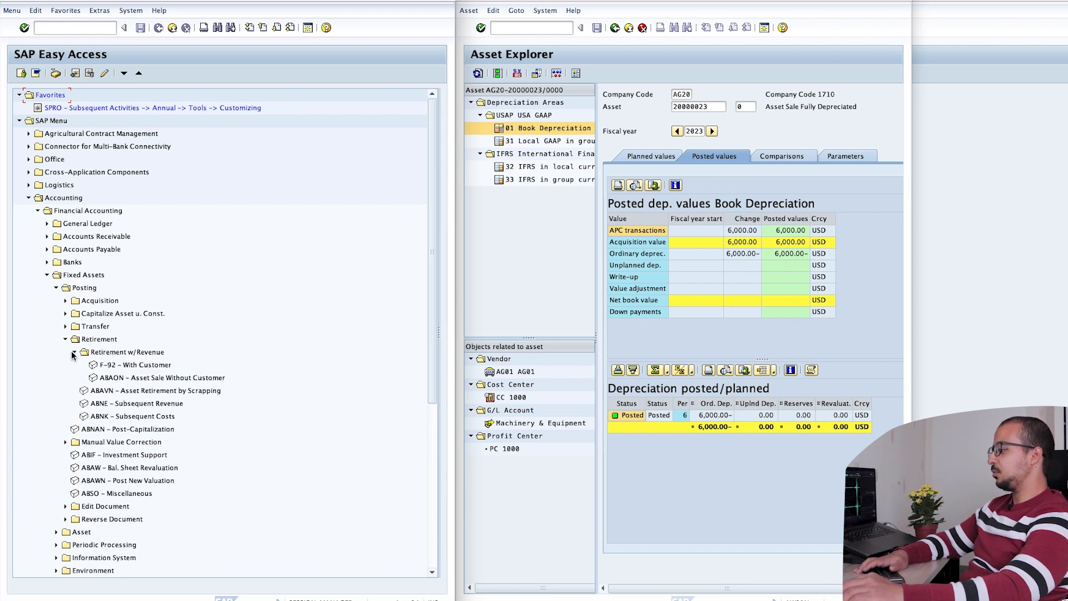
{"action": "left_click", "coordinate": [140, 366]}
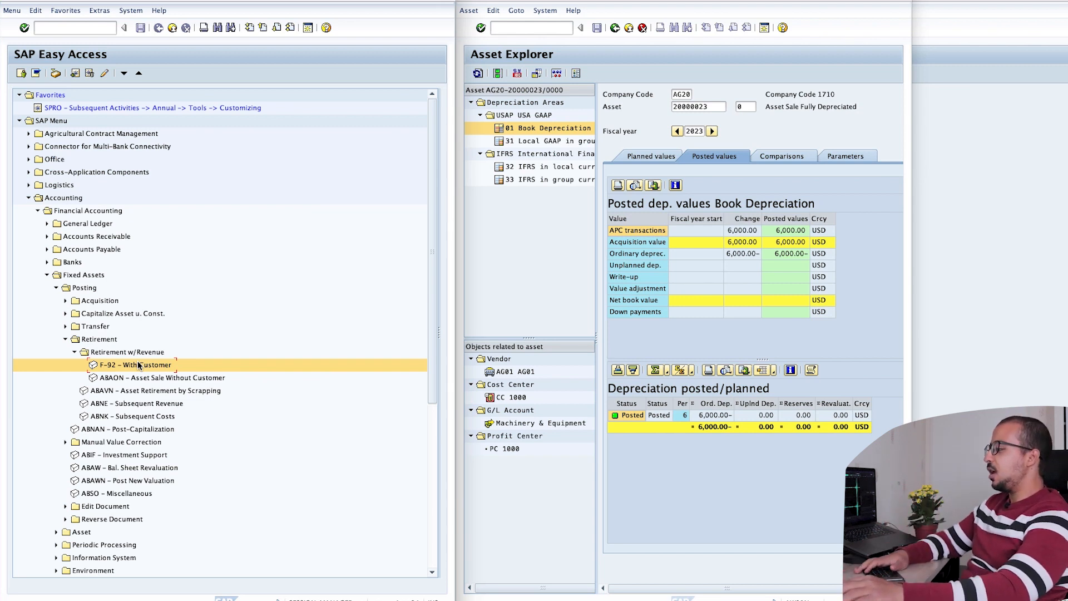
{"action": "double_click", "coordinate": [122, 369]}
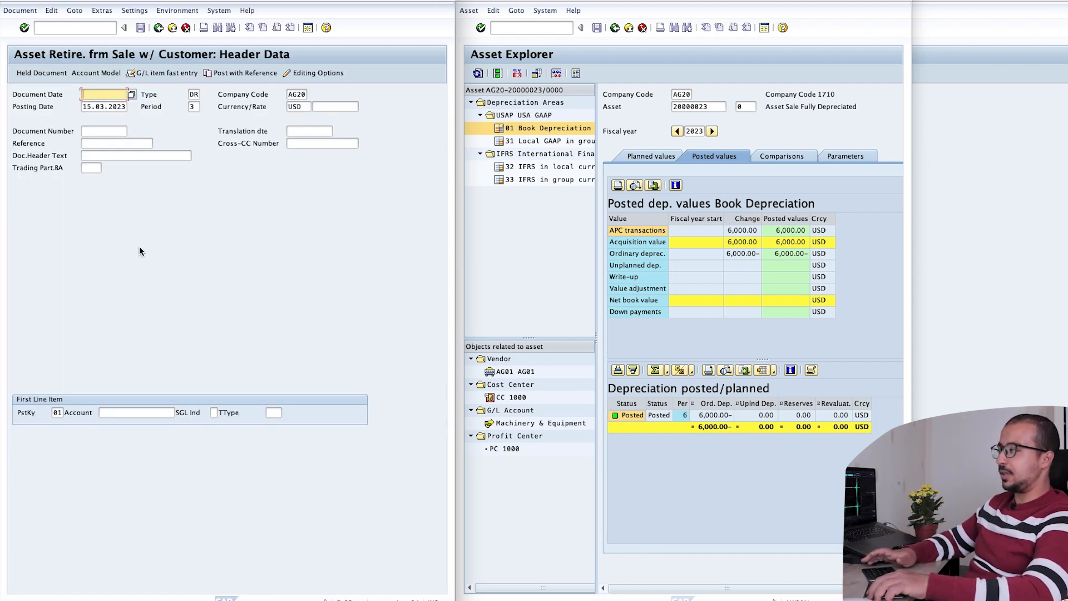
Set both the document date and the posting date of the asset sale to 01.07.2023.
{"action": "key", "text": "Down"}
{"action": "type", "text": "01"}
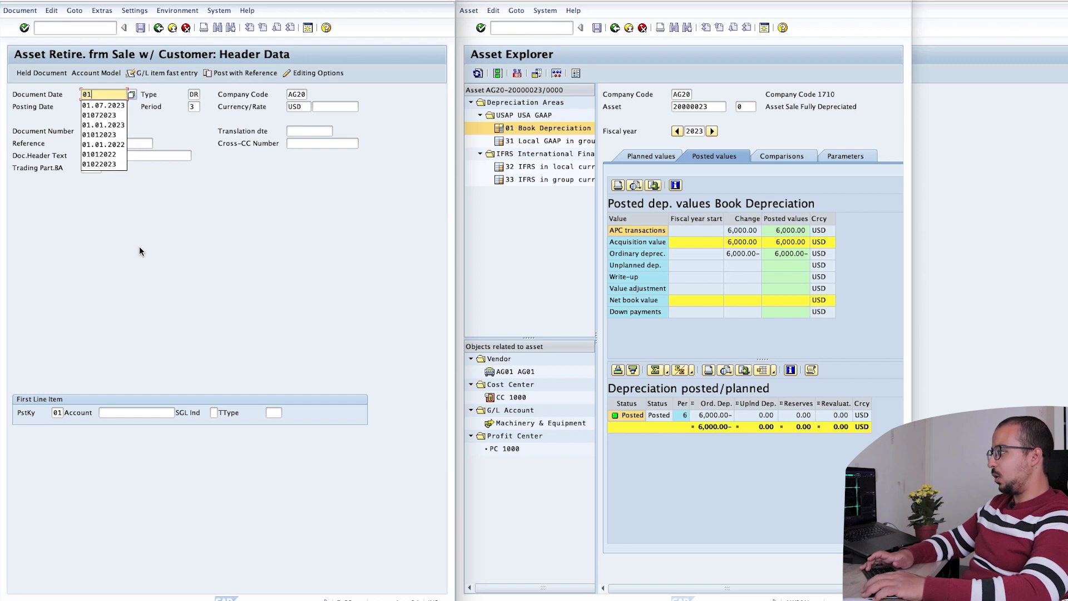
{"action": "type", "text": "072023"}
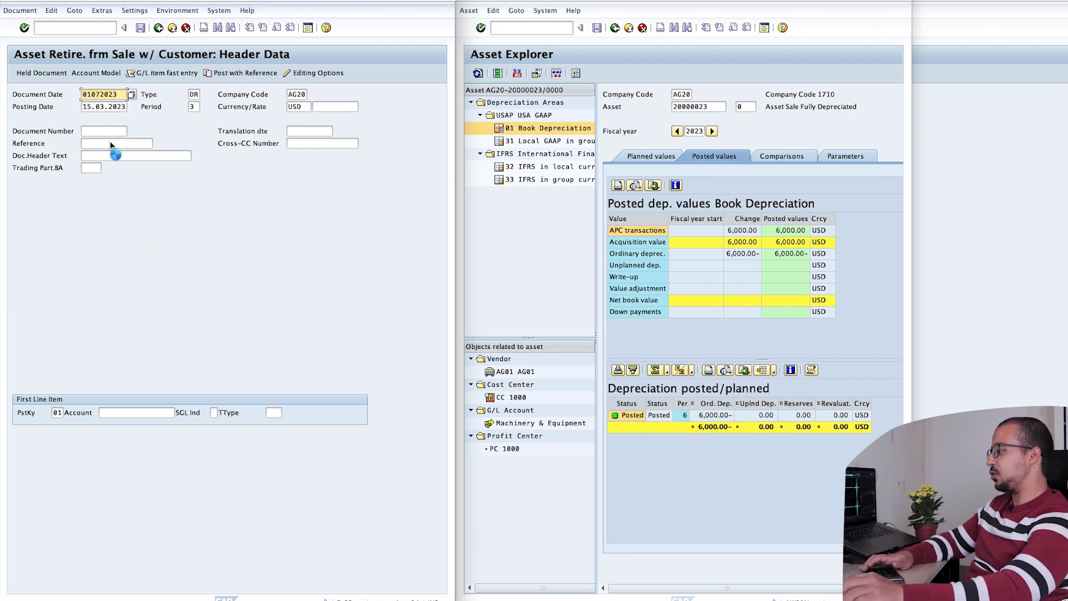
{"action": "left_click", "coordinate": [84, 107]}
{"action": "double_click", "coordinate": [83, 106]}
{"action": "type", "text": "01.0"}
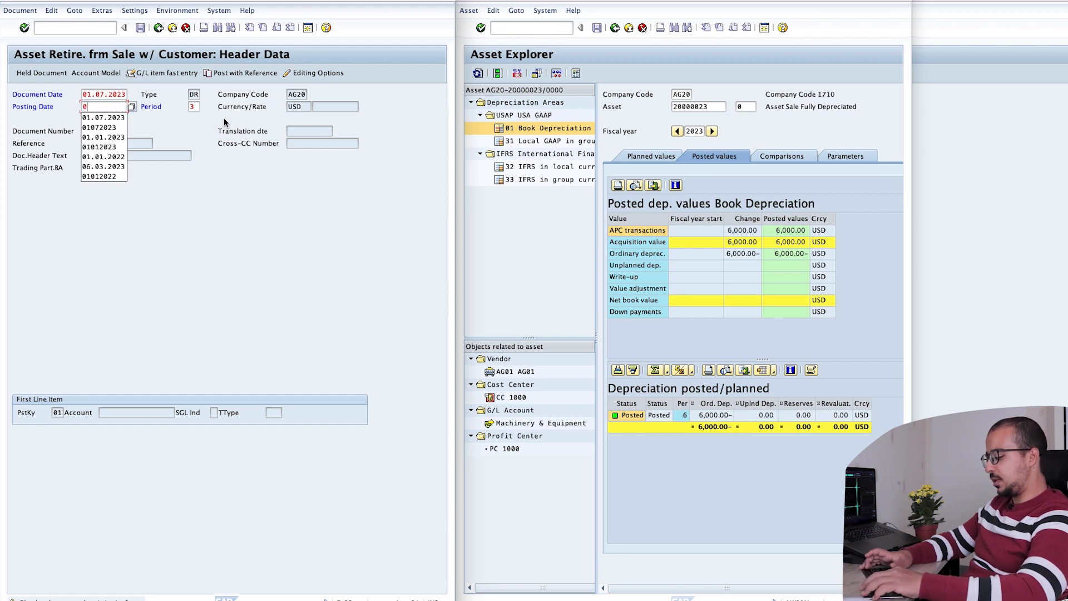
{"action": "type", "text": "7.2023"}
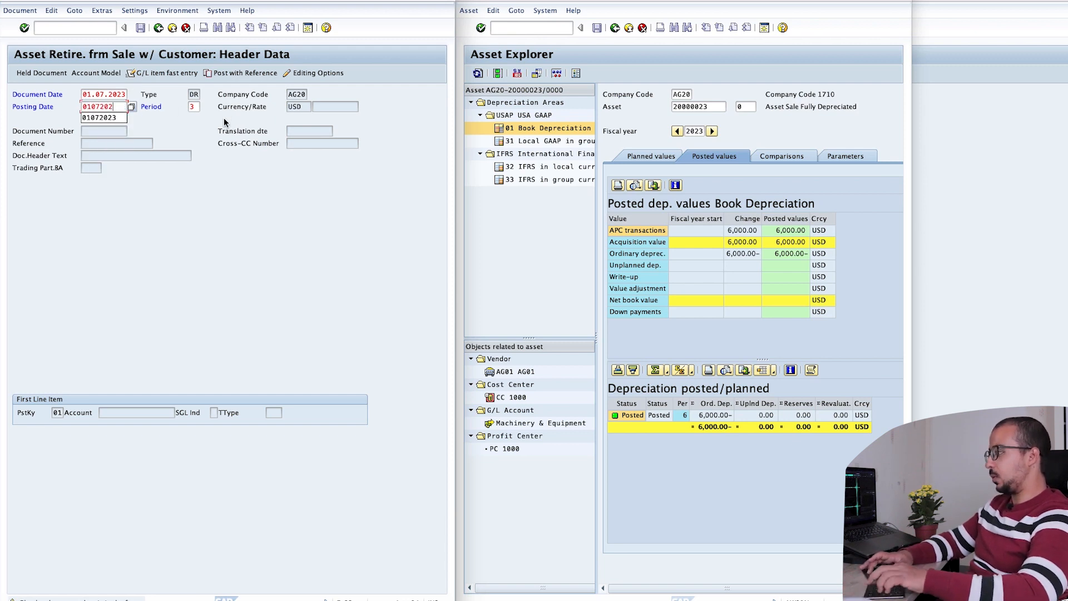
{"action": "key", "text": "Return"}
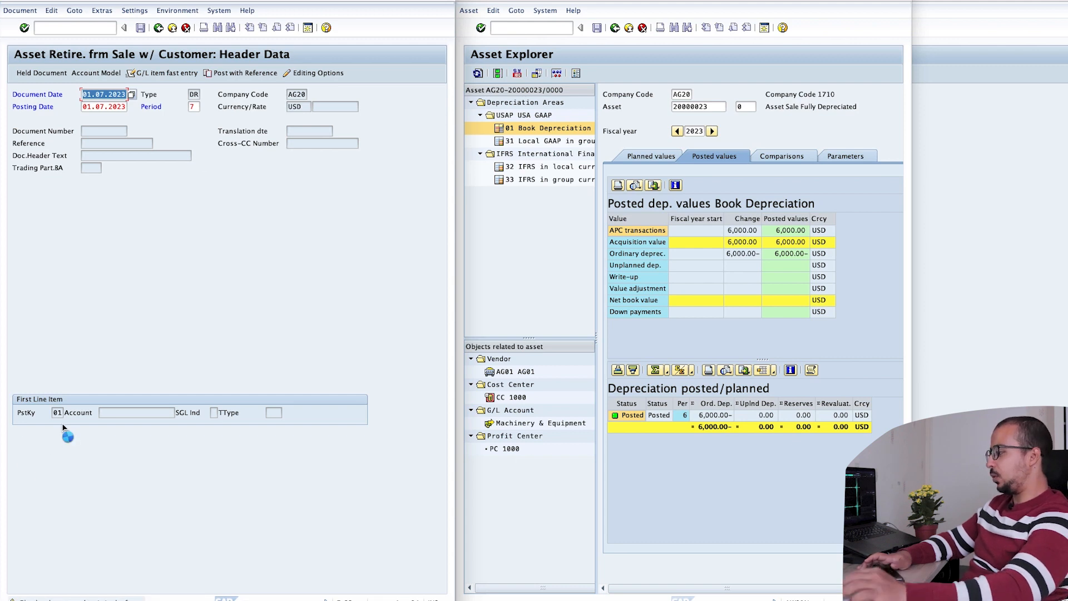
Enter the customer's account number for the first line item with posting key 01 and an invoice amount of 500 USD.
{"action": "left_click", "coordinate": [121, 414]}
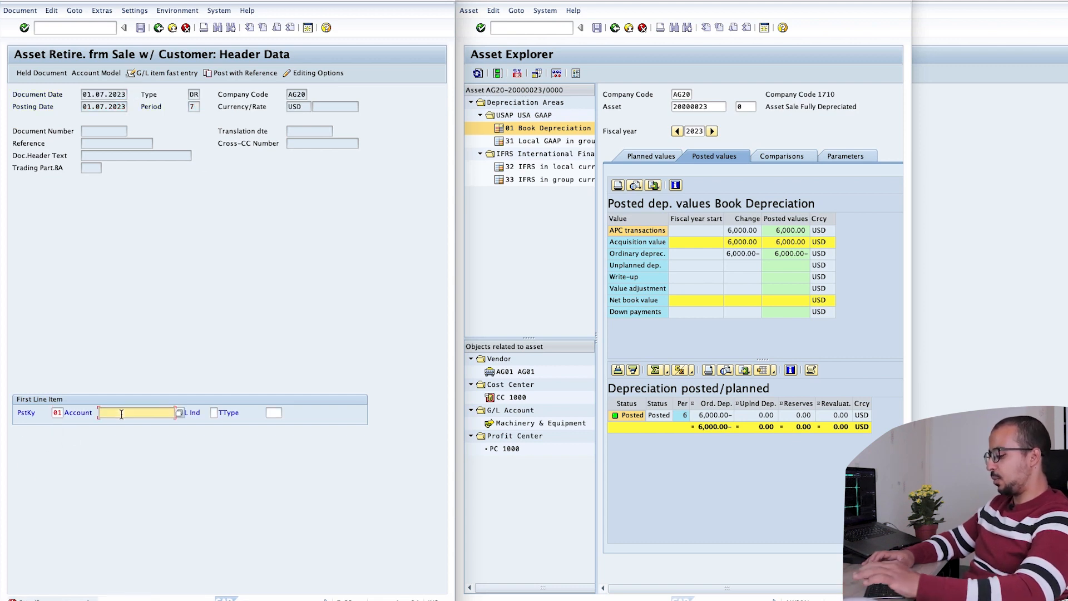
{"action": "type", "text": "67"}
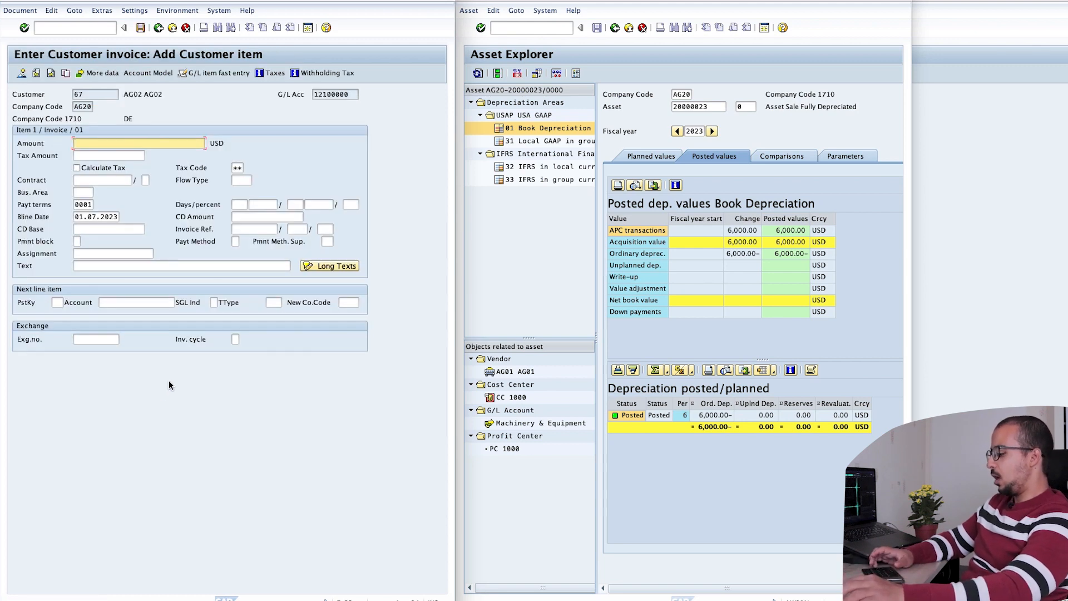
{"action": "type", "text": "500"}
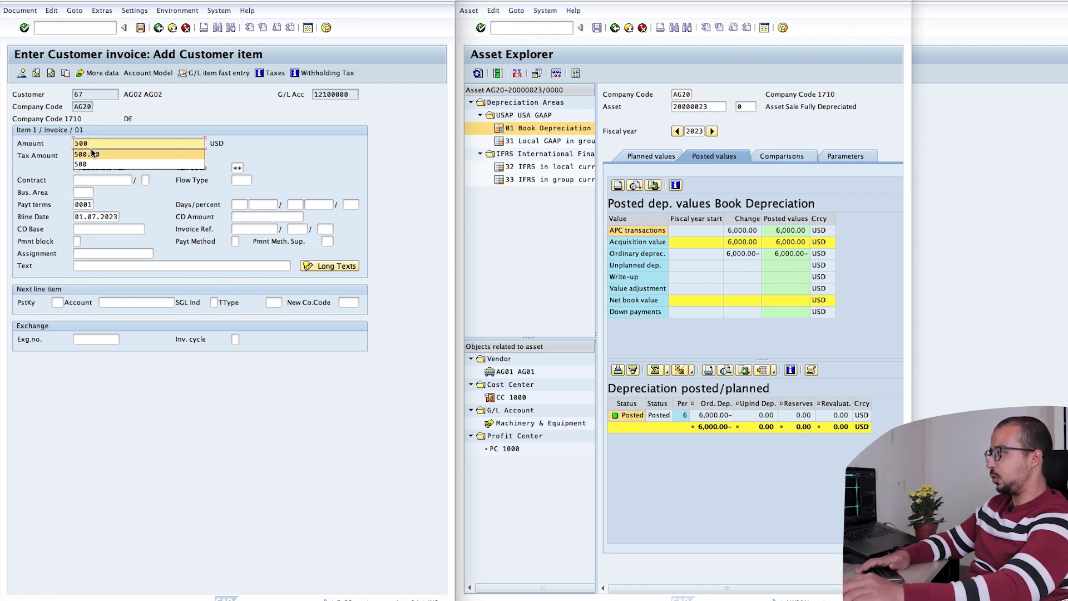
{"action": "key", "text": "Return"}
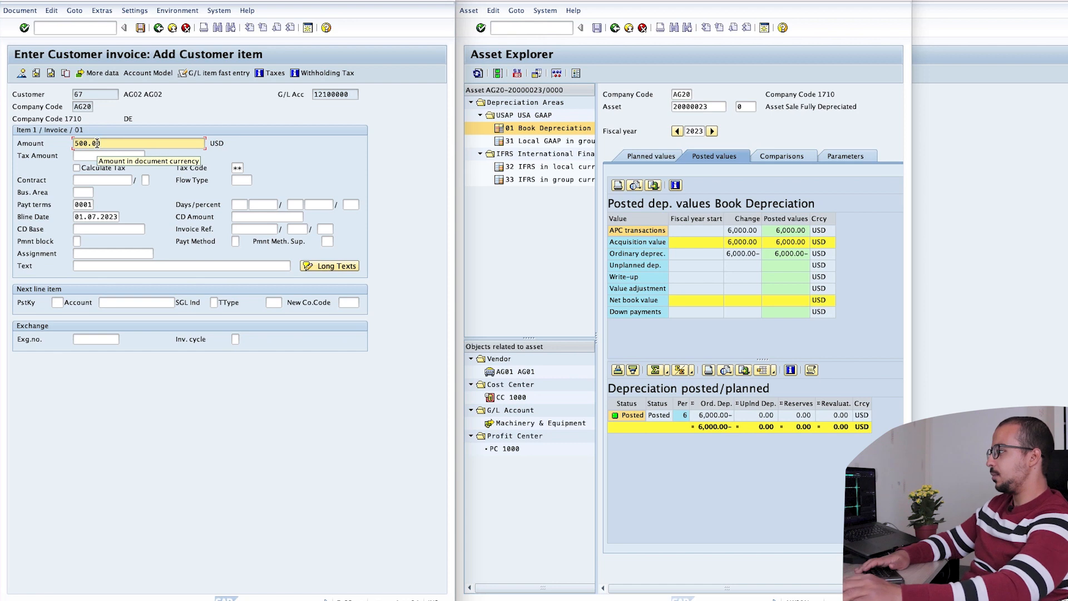
{"action": "key", "text": "Return"}
Add a second line item with posting key 50 and G/L account 70030000, taking over the full customer invoice amount.
{"action": "left_click", "coordinate": [59, 315]}
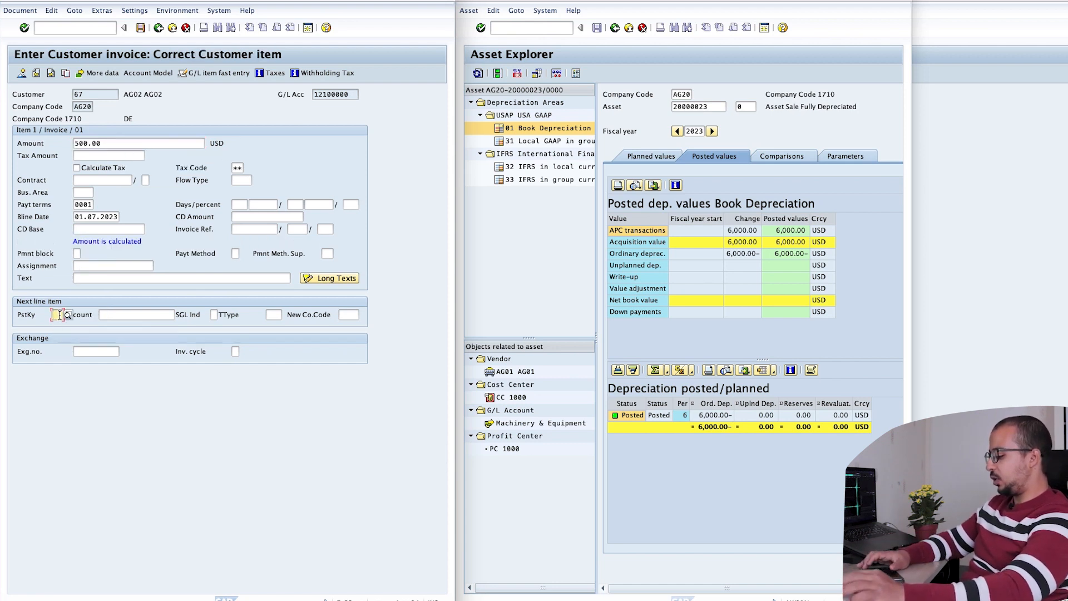
{"action": "type", "text": "50"}
{"action": "key", "text": "Return"}
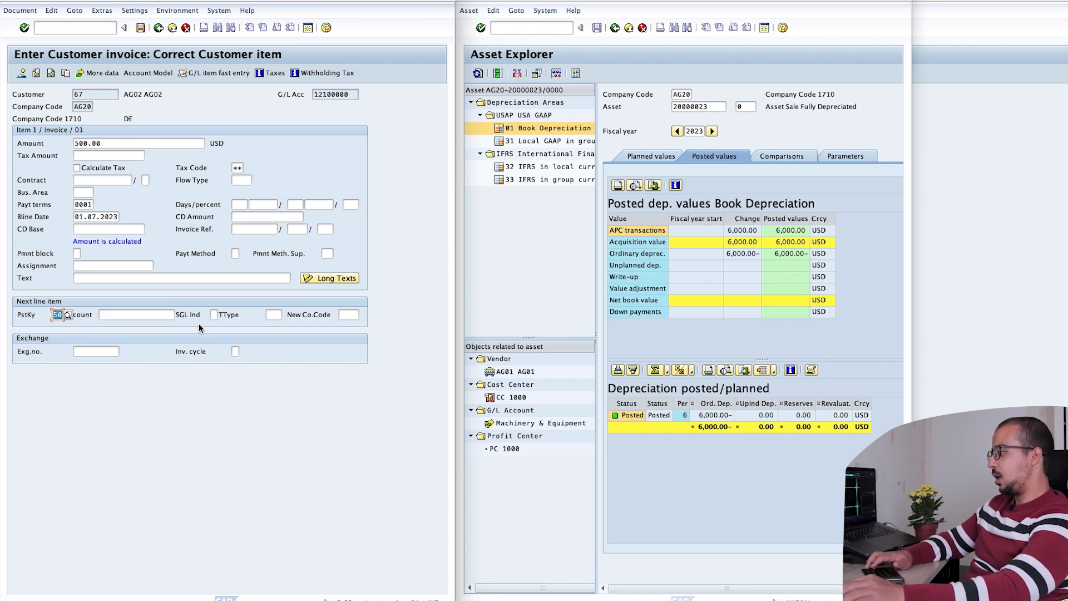
{"action": "left_click", "coordinate": [159, 314]}
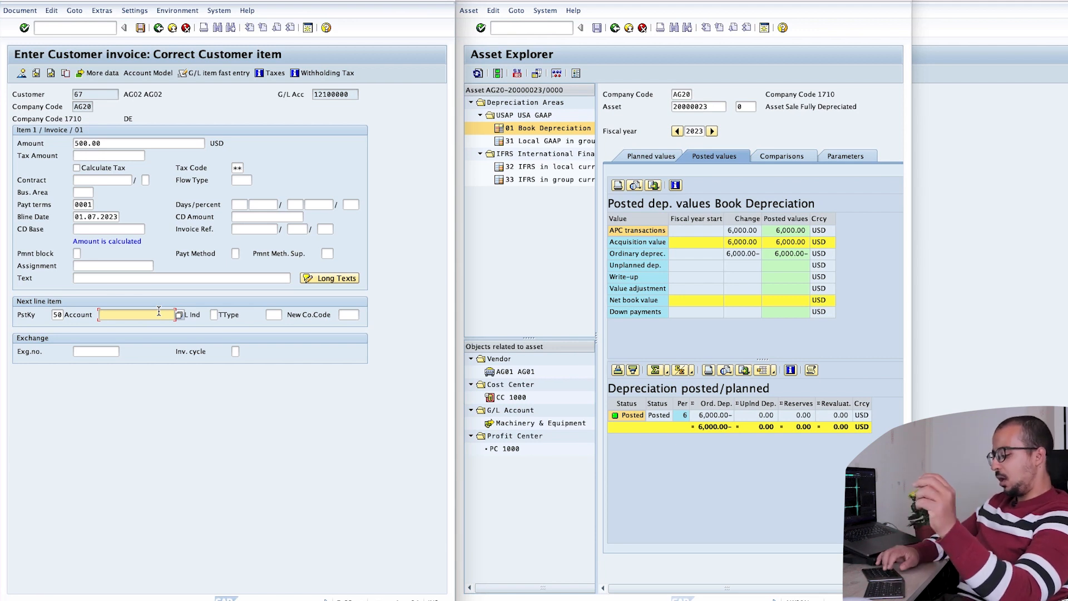
{"action": "key", "text": "Down"}
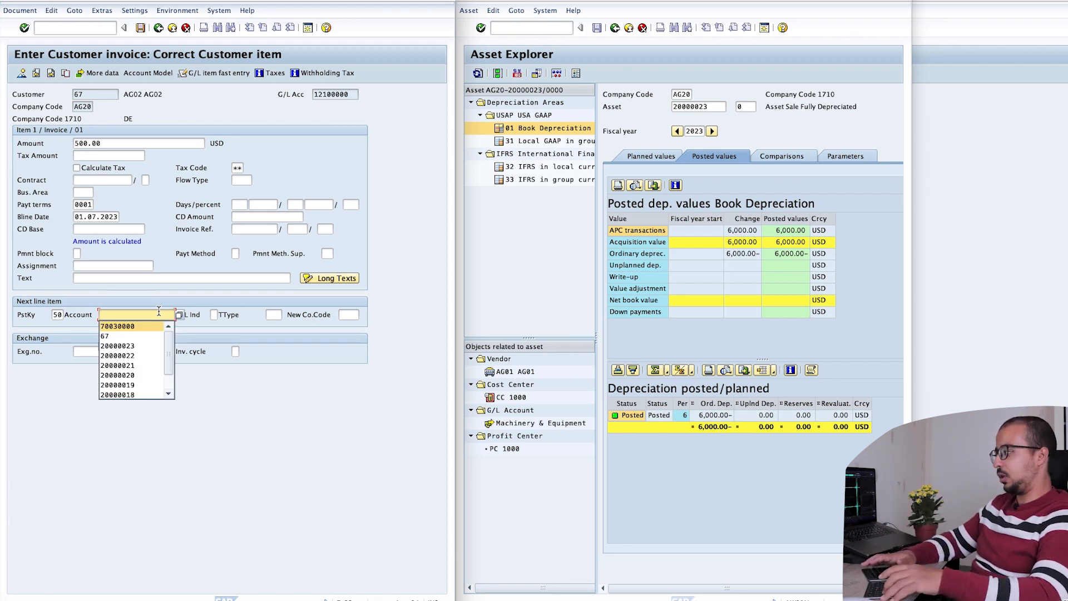
{"action": "key", "text": "Return"}
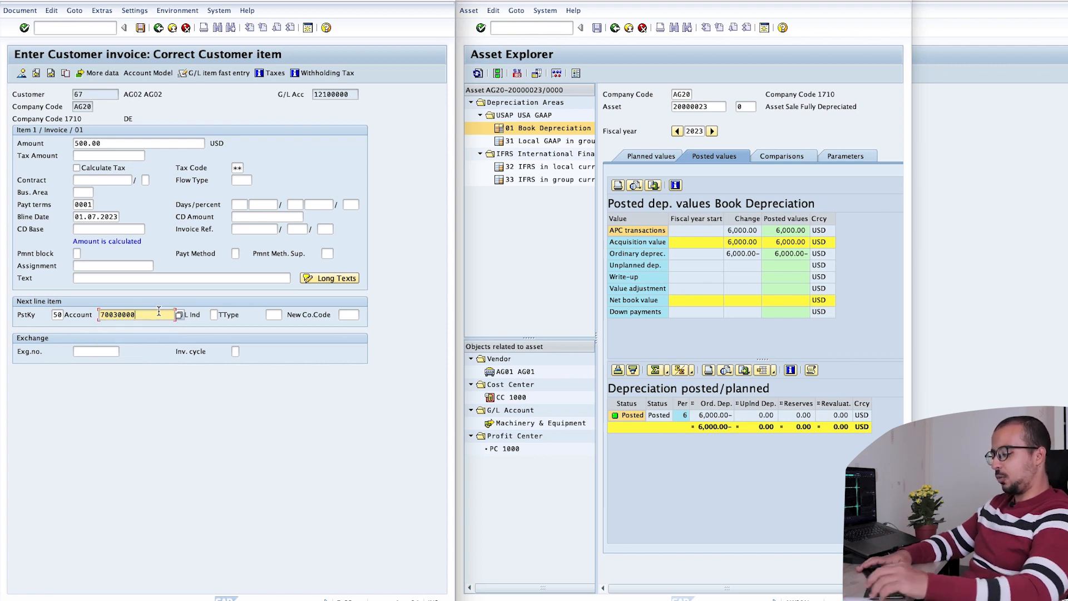
{"action": "type", "text": "*"}
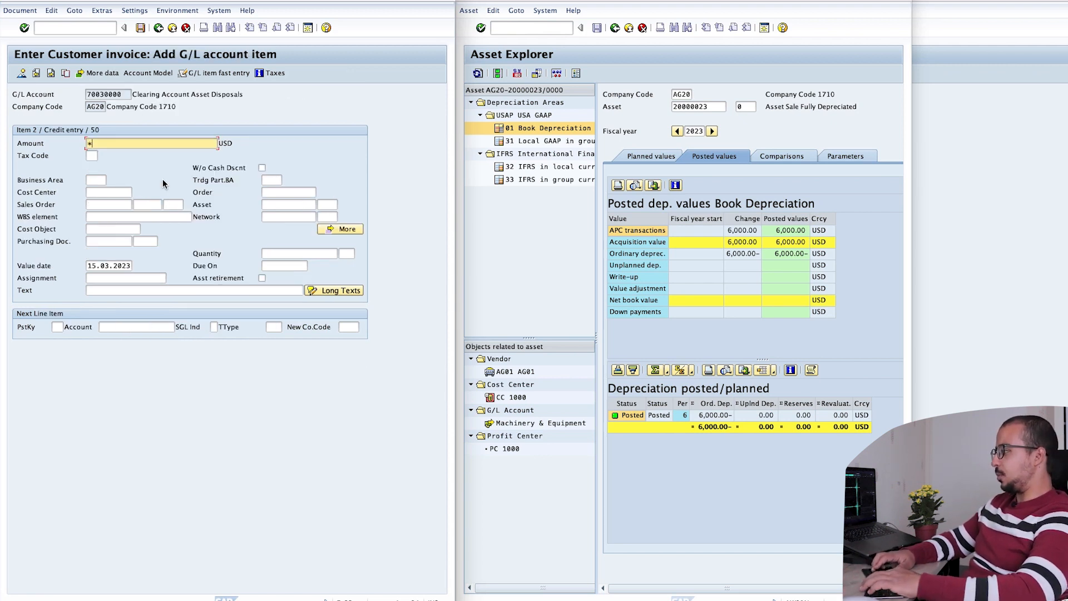
{"action": "key", "text": "Return"}
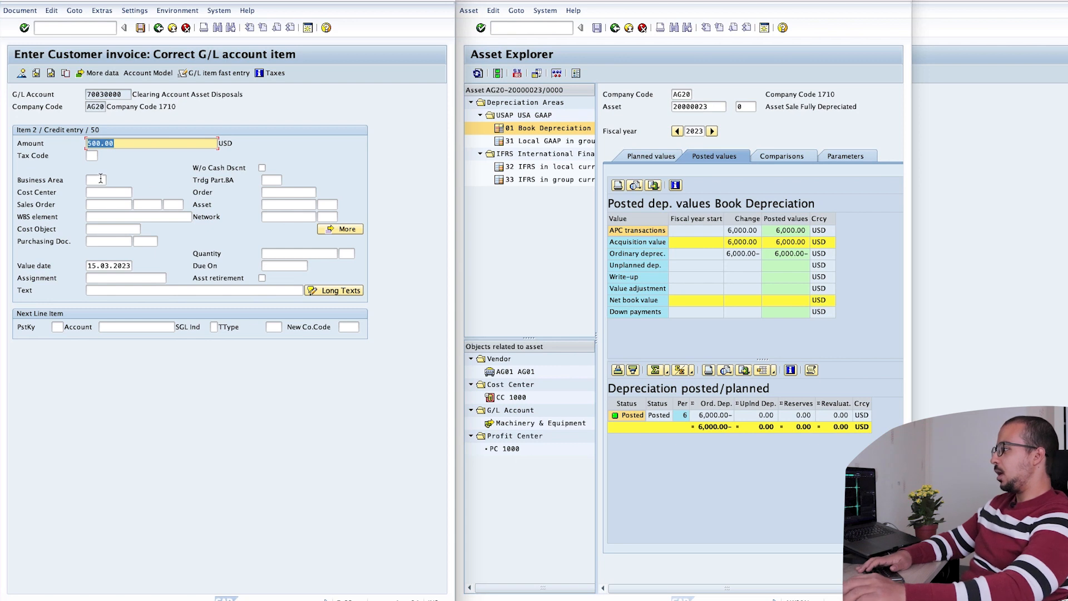
Flag the 500 USD credit item as an asset retirement and enter asset 20000023 in the retirement details.
{"action": "left_click", "coordinate": [262, 278]}
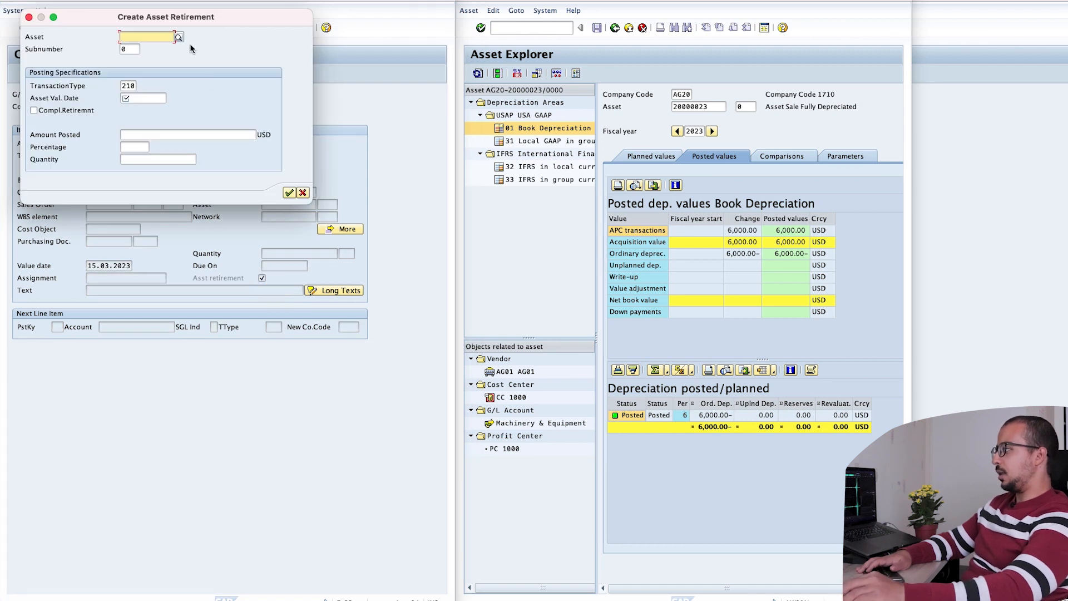
{"action": "left_click_drag", "start_coordinate": [168, 19], "coordinate": [222, 44]}
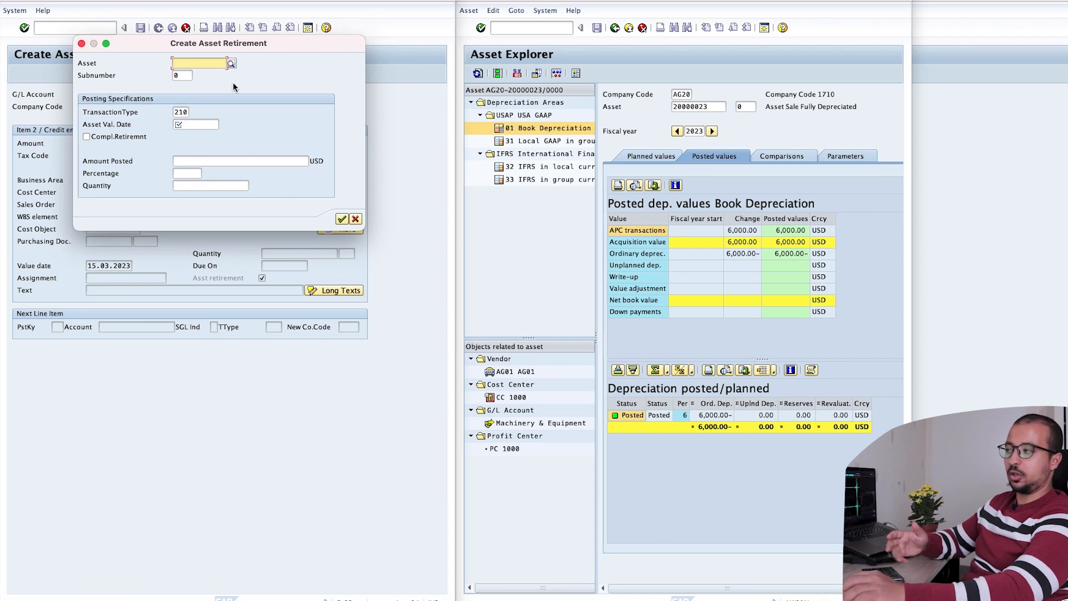
{"action": "left_click", "coordinate": [686, 108]}
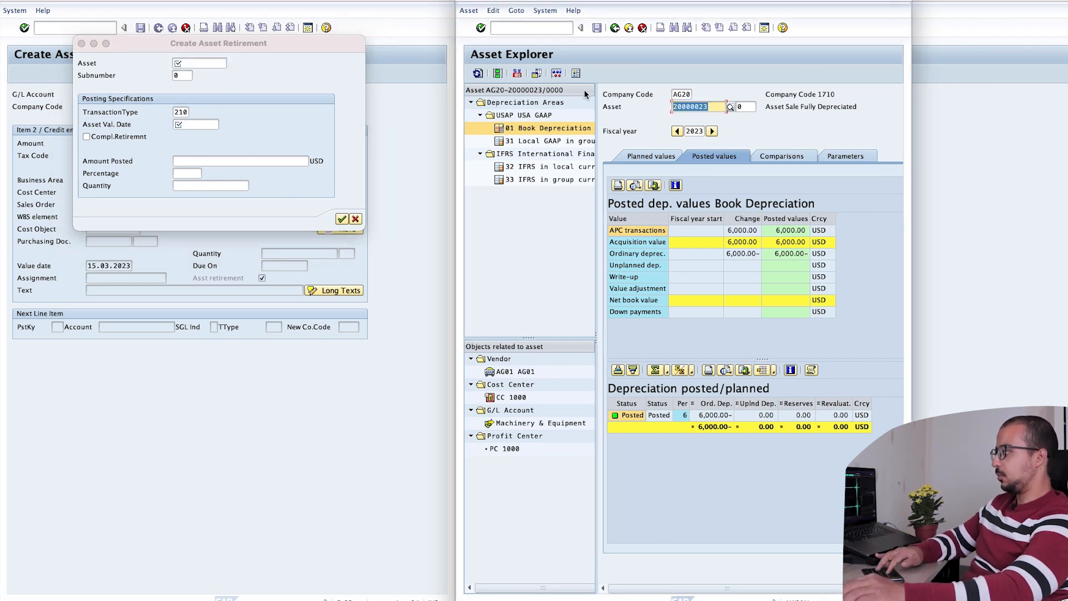
{"action": "left_click", "coordinate": [191, 65]}
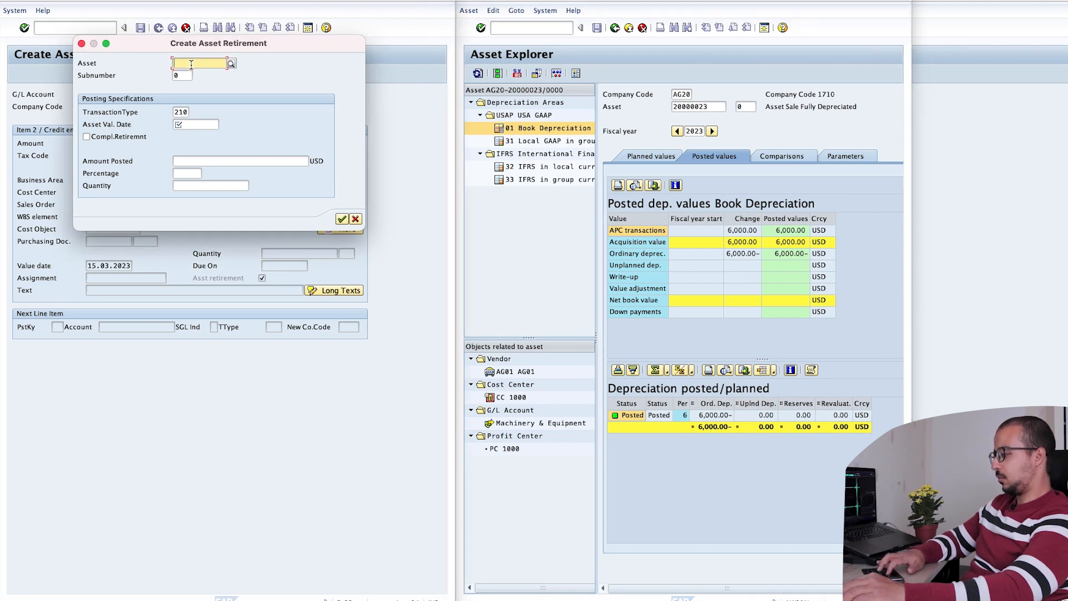
{"action": "type", "text": "20000023"}
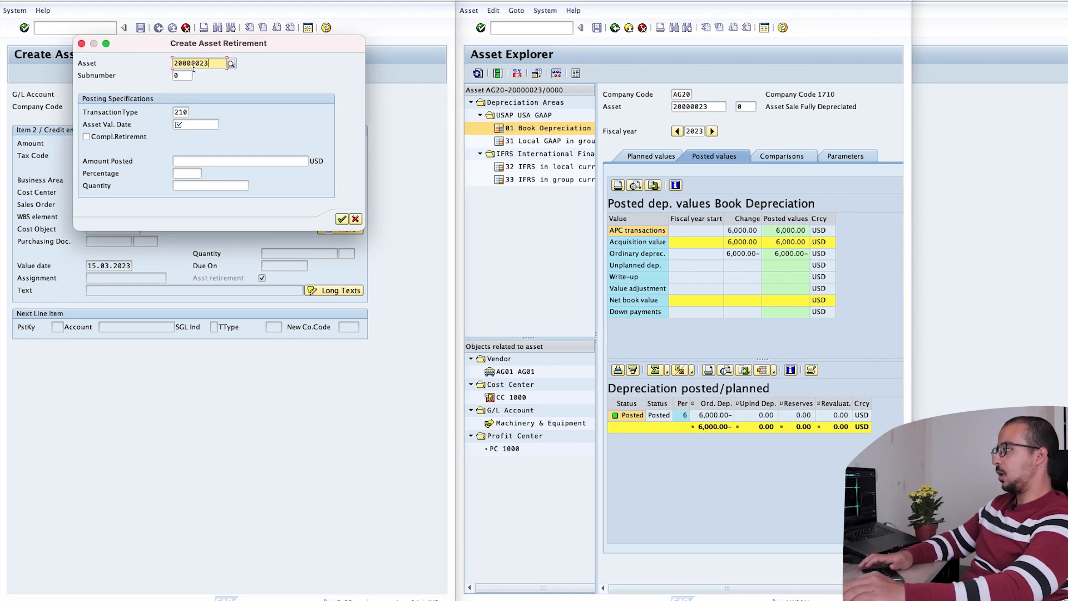
Keep transaction type 210 and set the retirement's asset value date to 01.07.2023.
{"action": "double_click", "coordinate": [187, 112]}
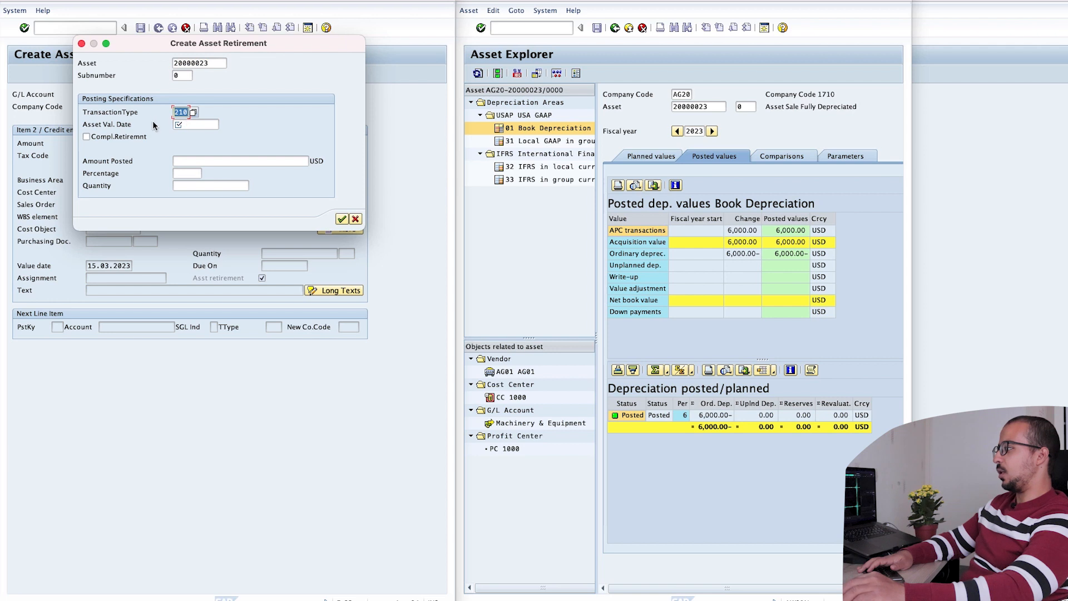
{"action": "left_click", "coordinate": [183, 123]}
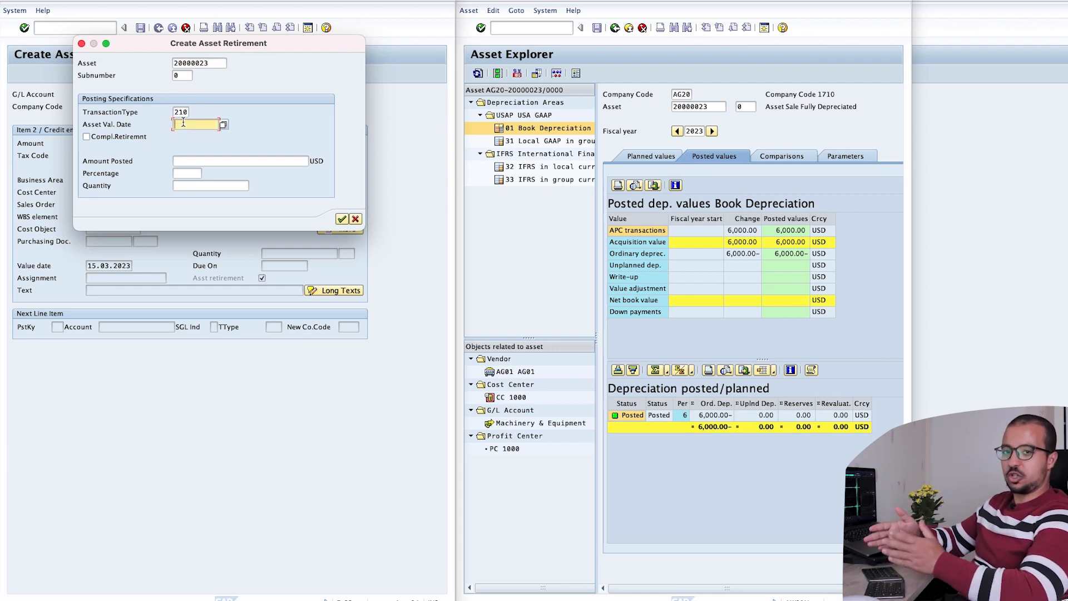
{"action": "type", "text": "01072023"}
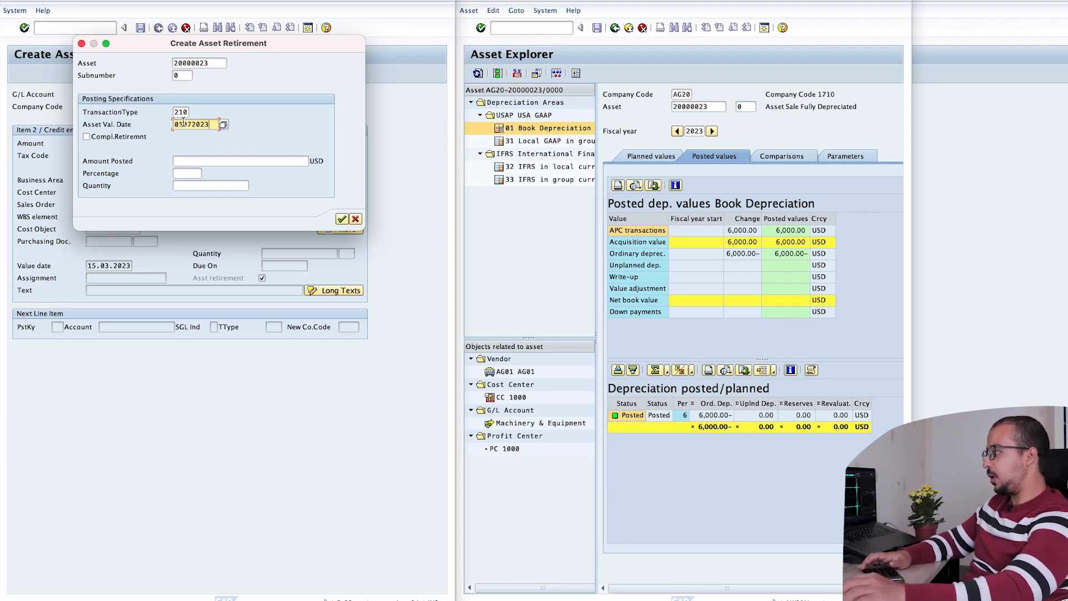
{"action": "key", "text": "shift+Tab"}
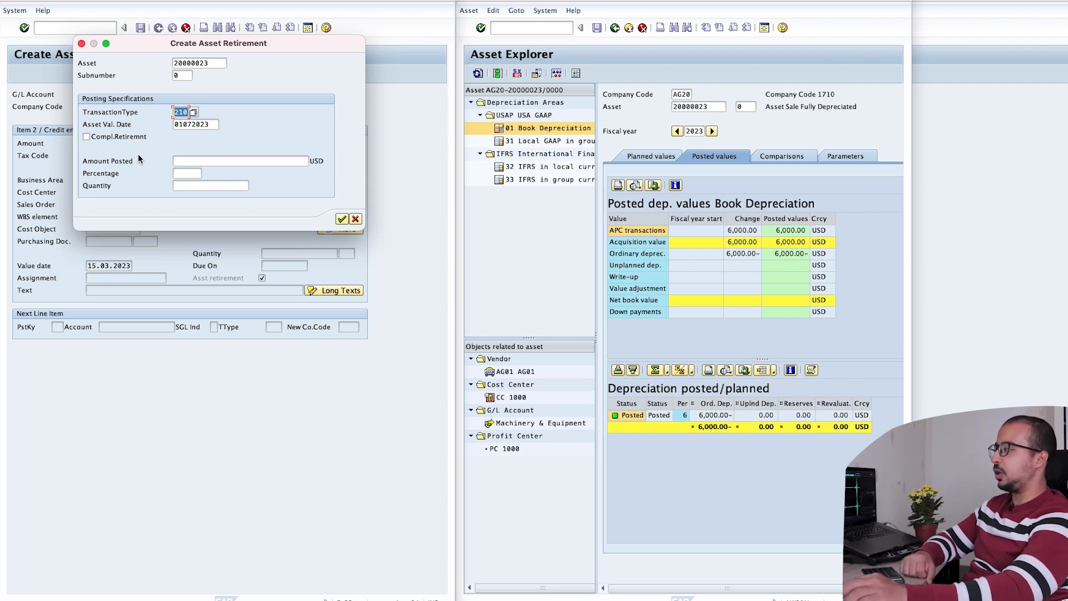
Try to confirm the asset retirement without marking it as a complete retirement.
{"action": "left_click", "coordinate": [87, 137]}
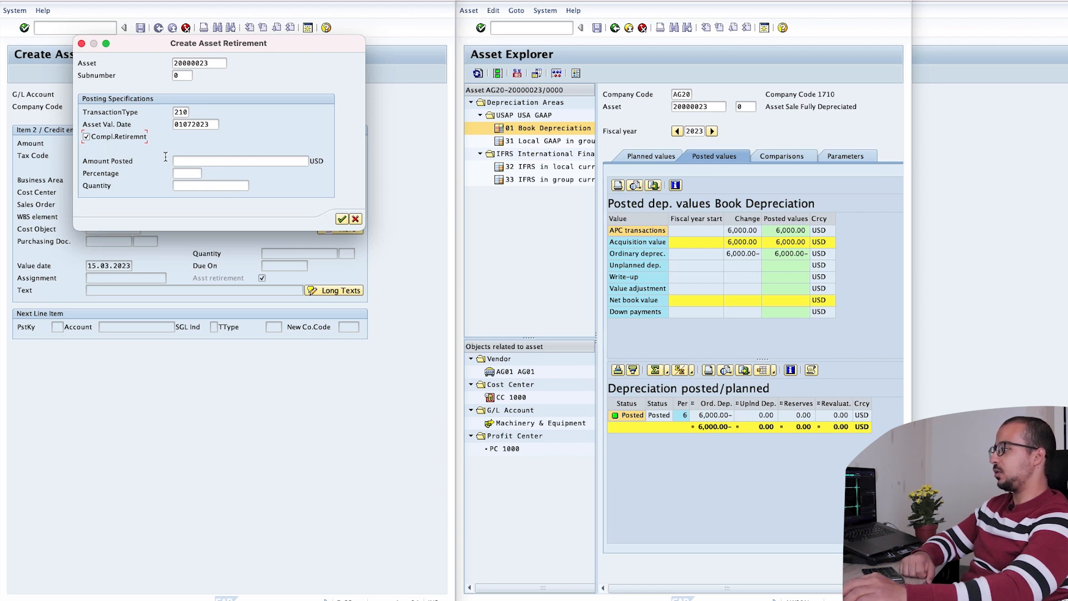
{"action": "left_click", "coordinate": [95, 135]}
{"action": "key", "text": "Return"}
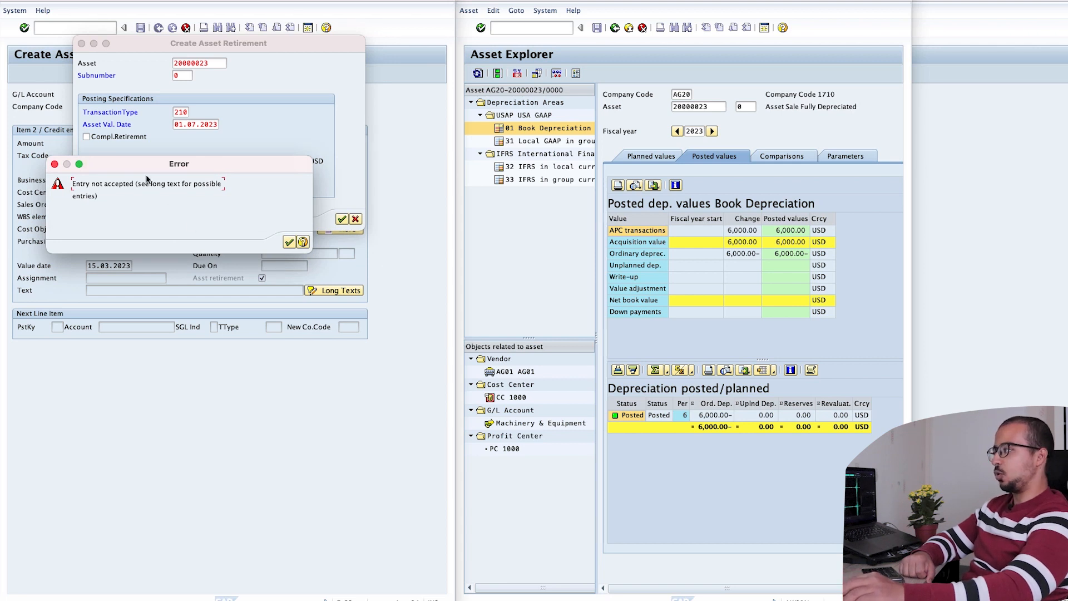
{"action": "left_click_drag", "start_coordinate": [137, 159], "coordinate": [192, 241]}
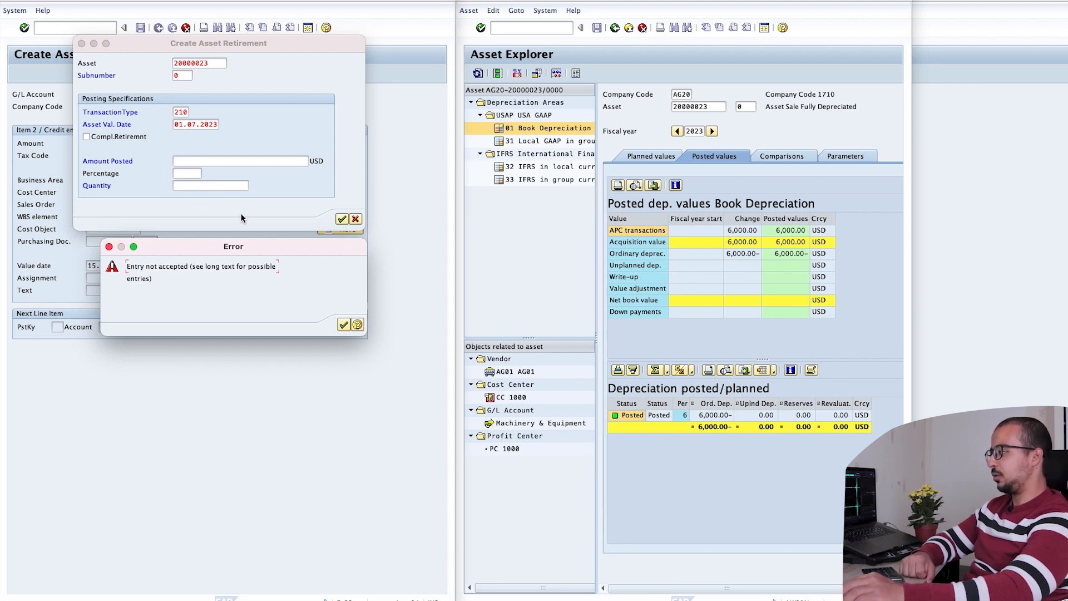
{"action": "left_click", "coordinate": [343, 325]}
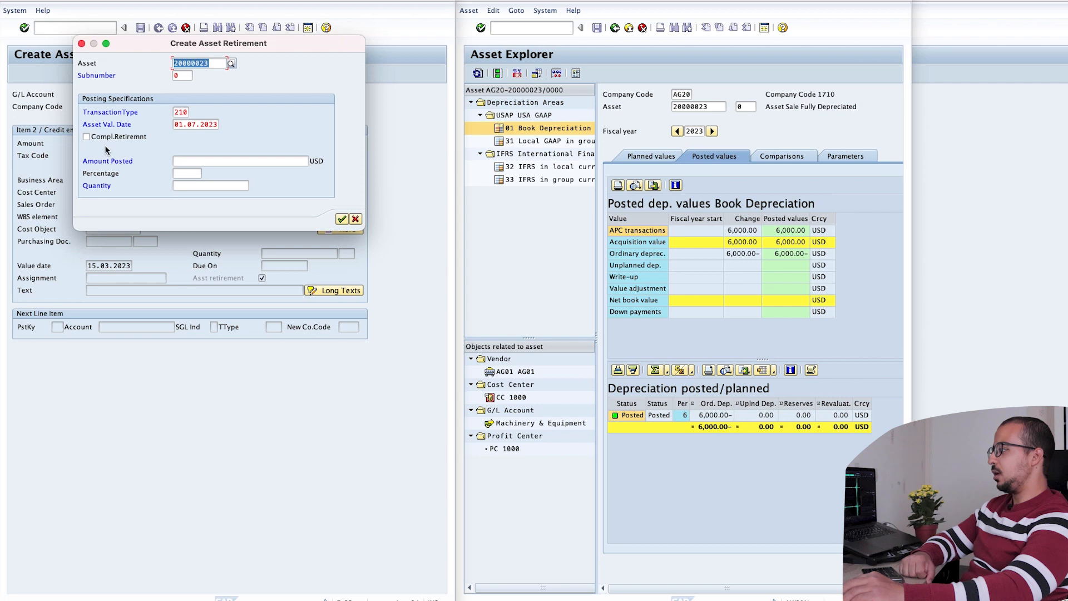
Mark the asset as completely retired, confirm the retirement details and post the customer invoice.
{"action": "left_click", "coordinate": [87, 136]}
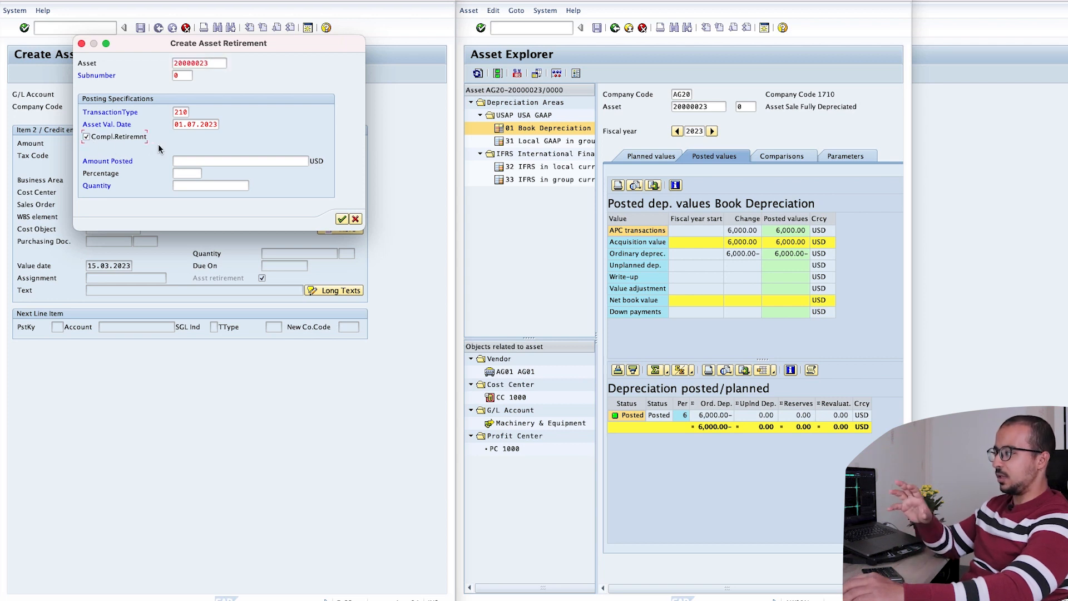
{"action": "left_click", "coordinate": [342, 219]}
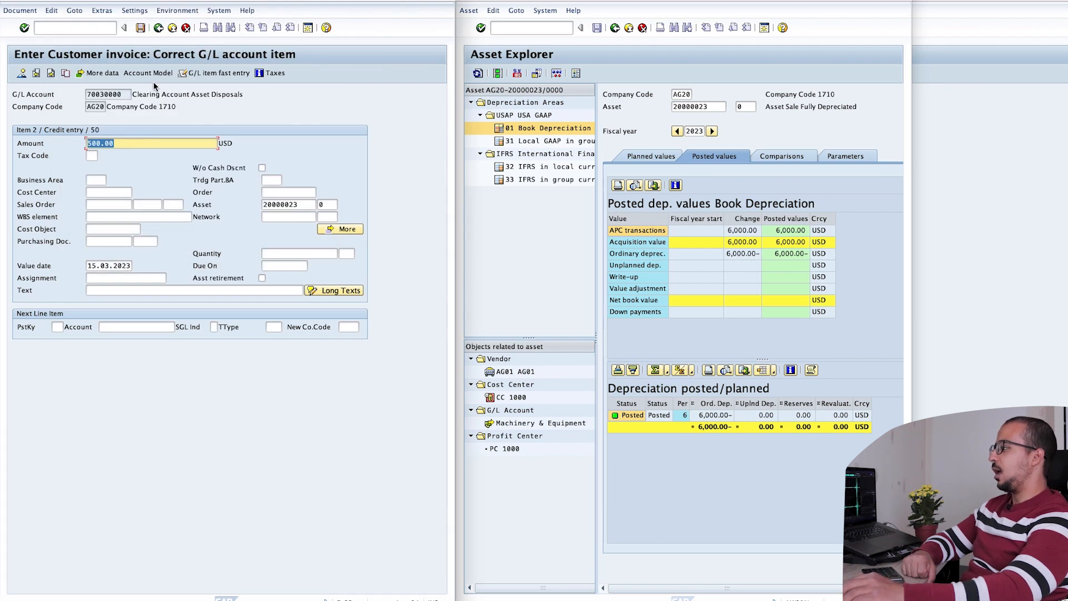
{"action": "left_click", "coordinate": [140, 28]}
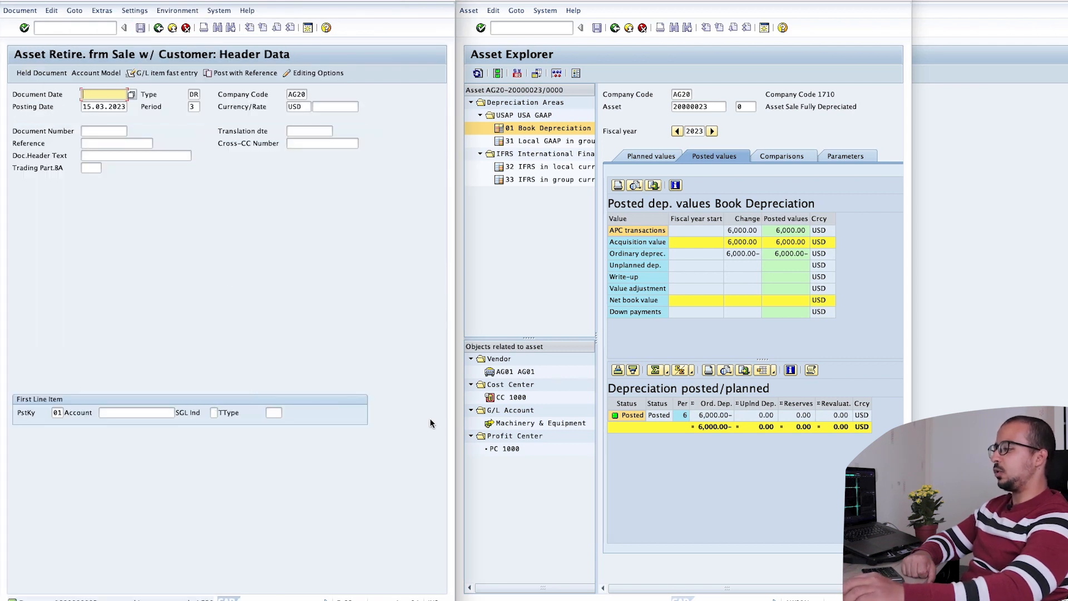
Show the planned values of asset 20000023 in Asset Explorer and open the document behind the 01.07.2023 retirement transaction.
{"action": "left_click", "coordinate": [660, 457]}
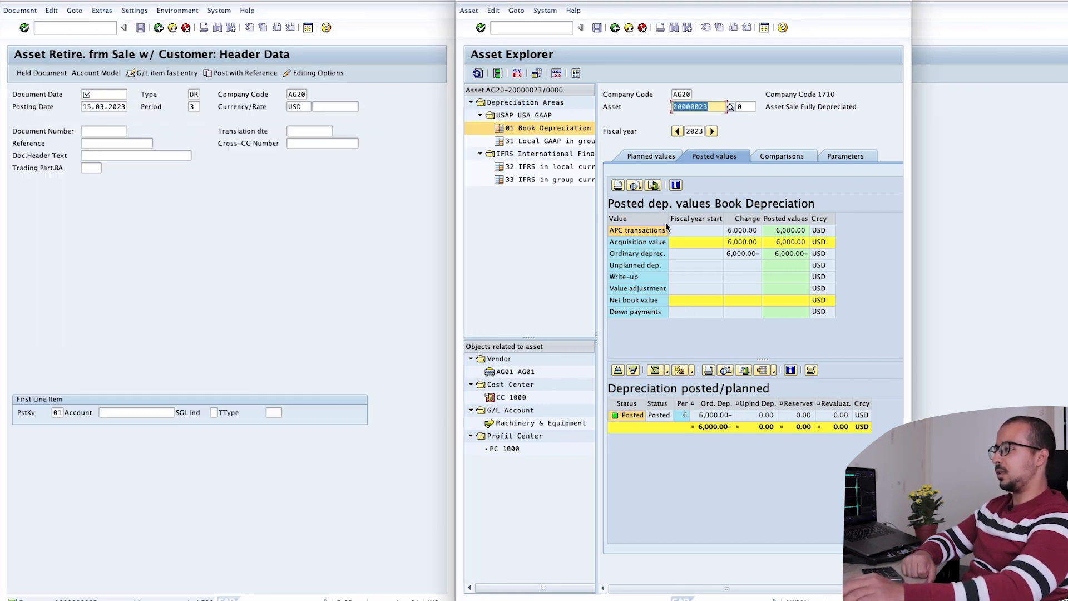
{"action": "left_click", "coordinate": [644, 156]}
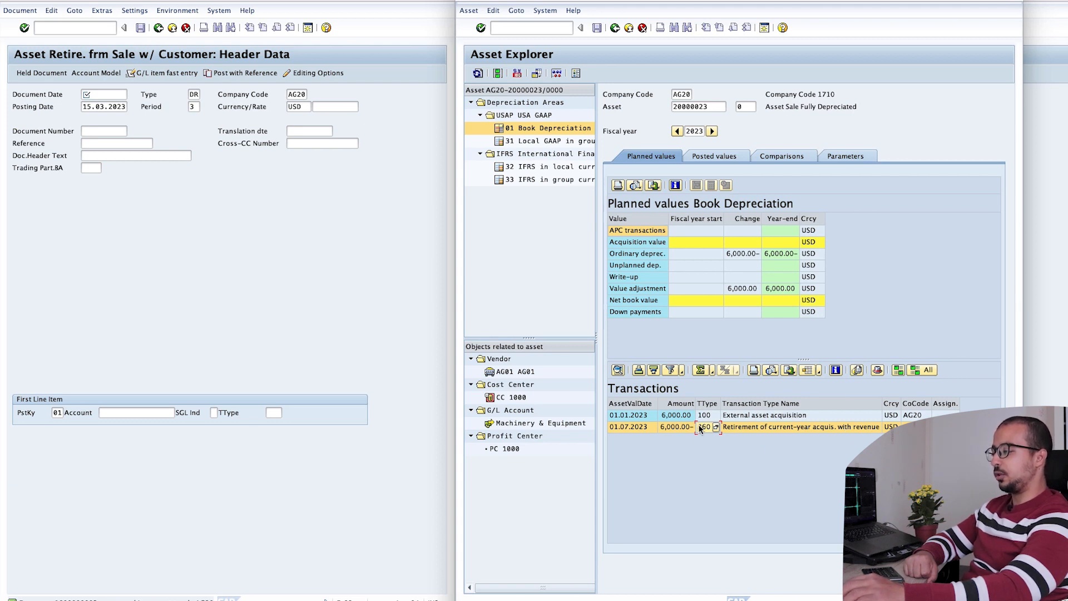
{"action": "double_click", "coordinate": [675, 427]}
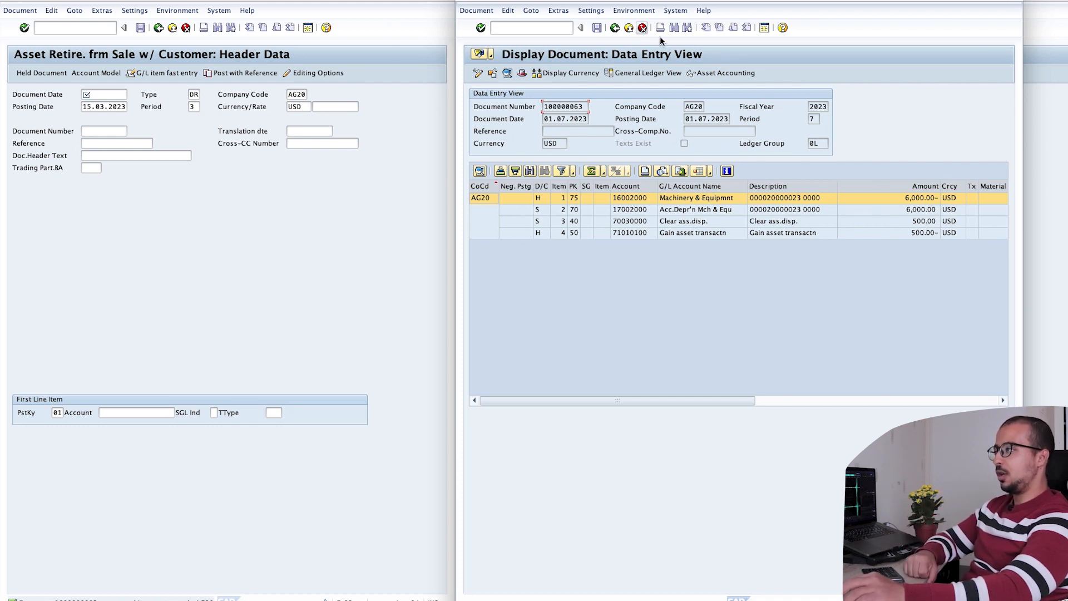
{"action": "left_click", "coordinate": [633, 11]}
{"action": "mouse_move", "coordinate": [652, 62]}
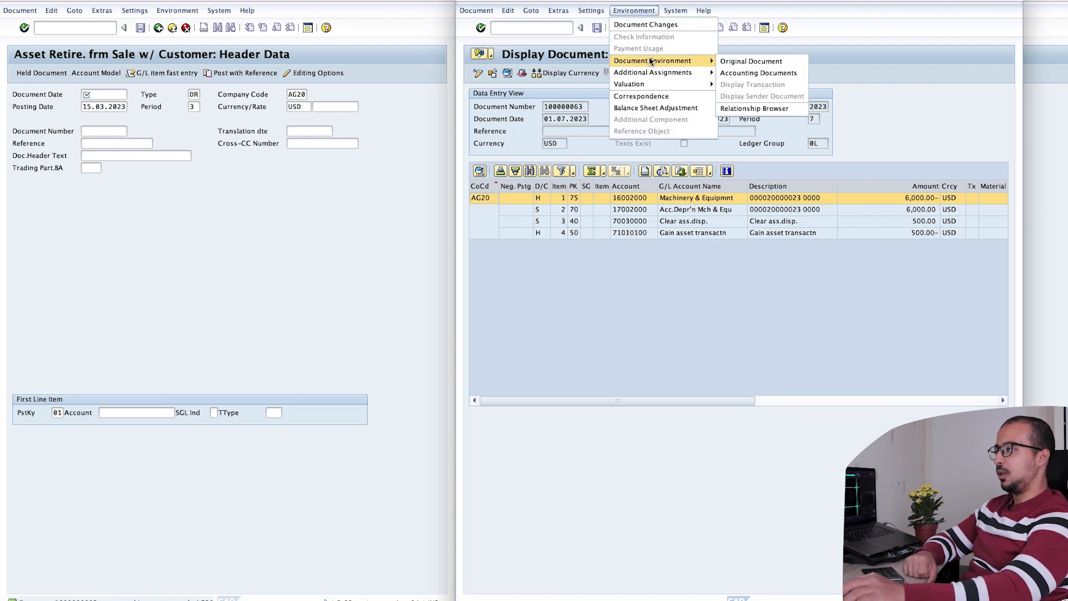
{"action": "left_click", "coordinate": [739, 73]}
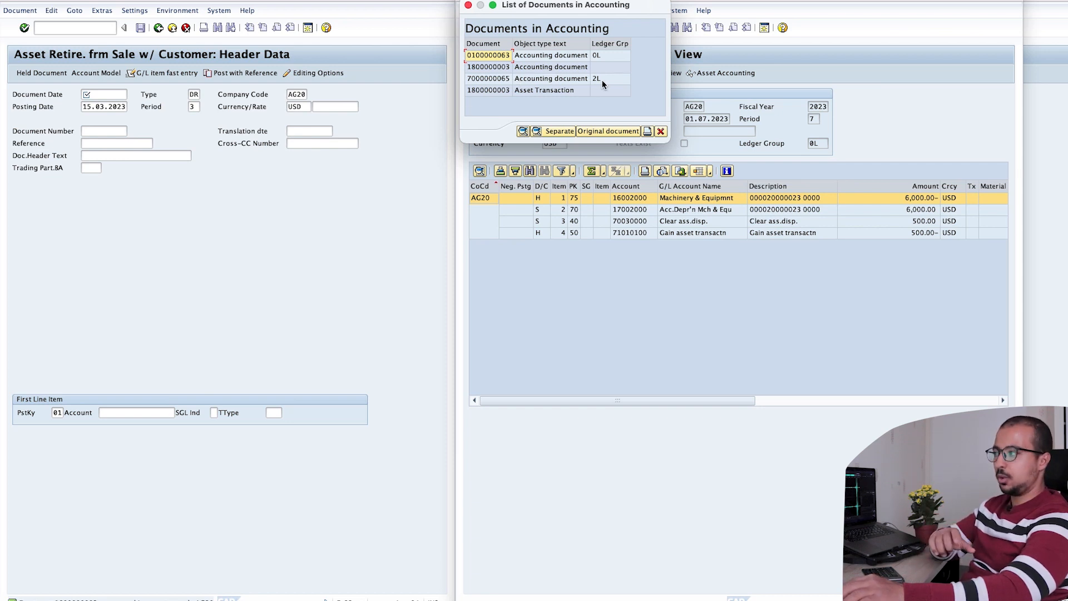
{"action": "left_click", "coordinate": [533, 67]}
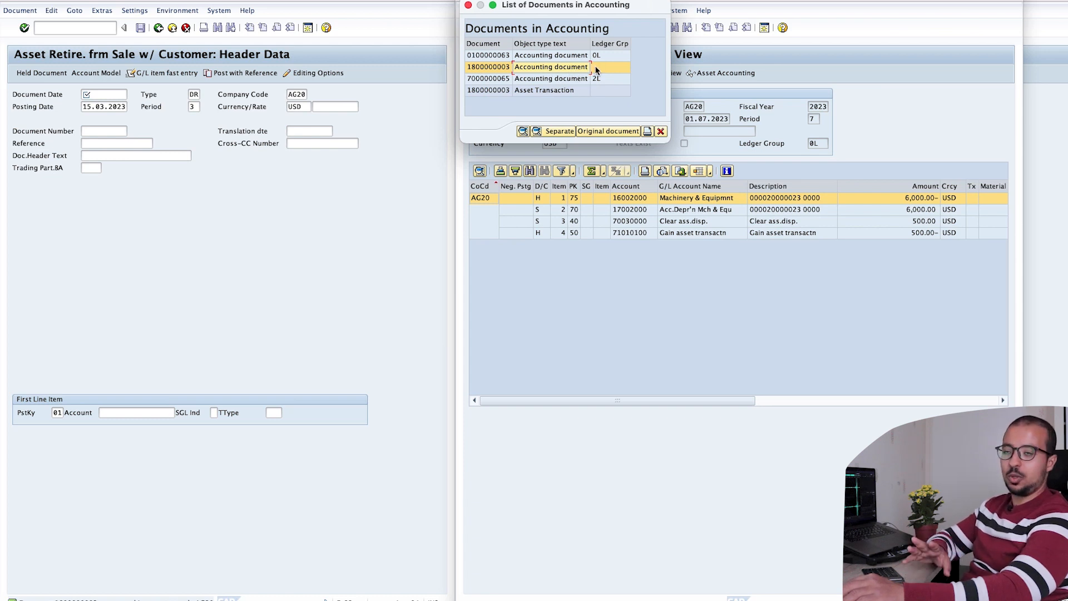
{"action": "double_click", "coordinate": [577, 67]}
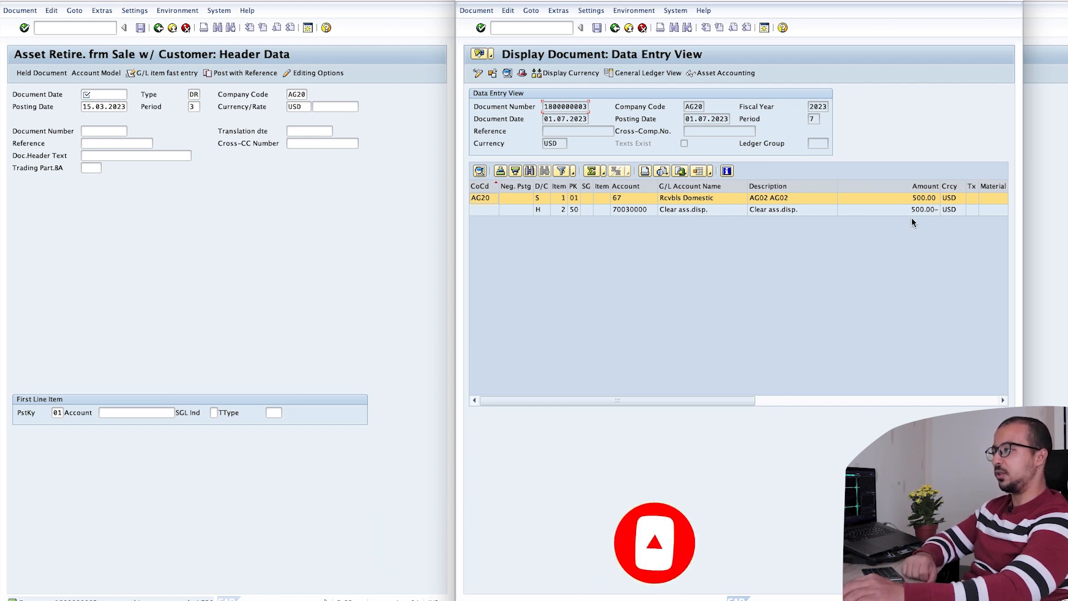
{"action": "left_click", "coordinate": [510, 29]}
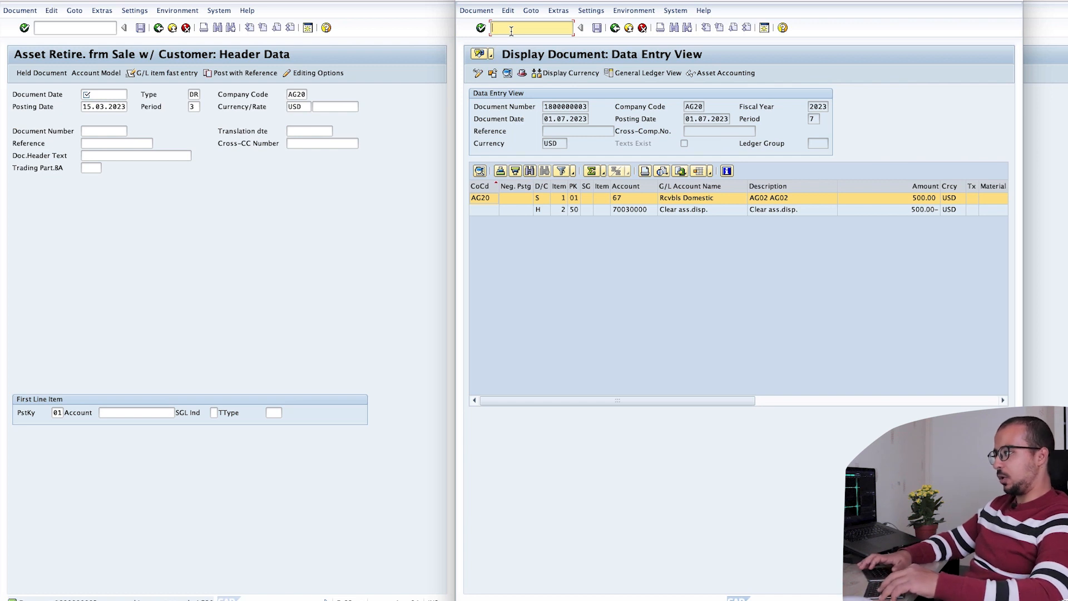
{"action": "type", "text": "/ofb"}
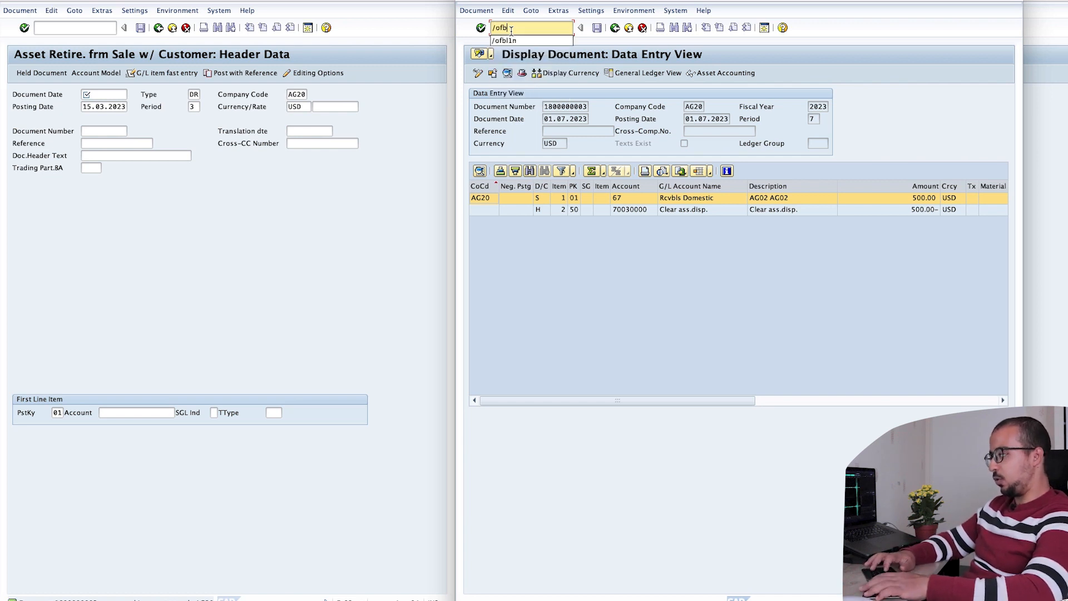
{"action": "type", "text": "03"}
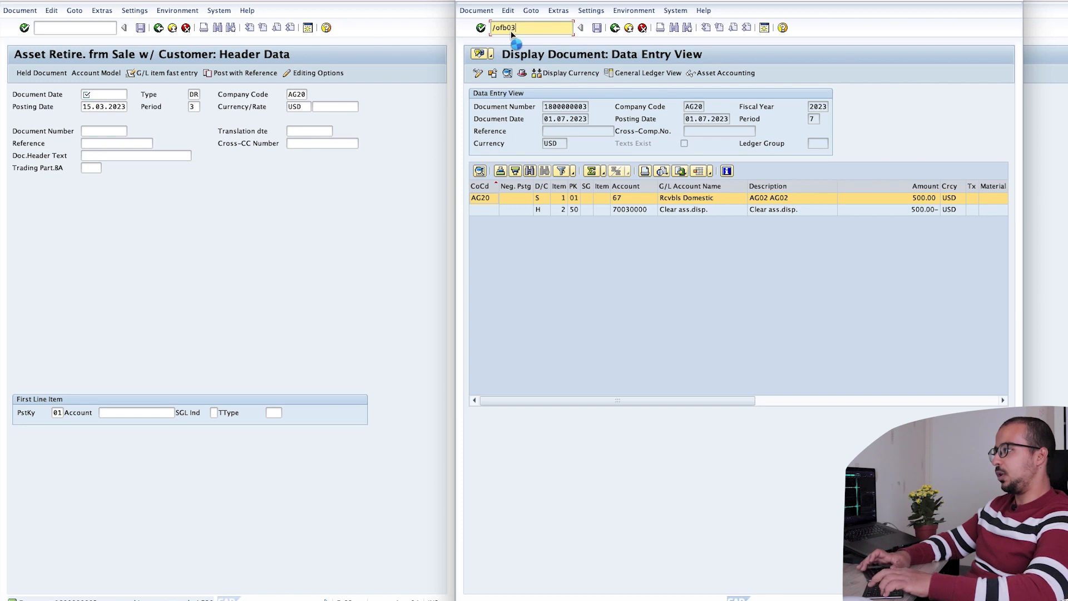
{"action": "key", "text": "Return"}
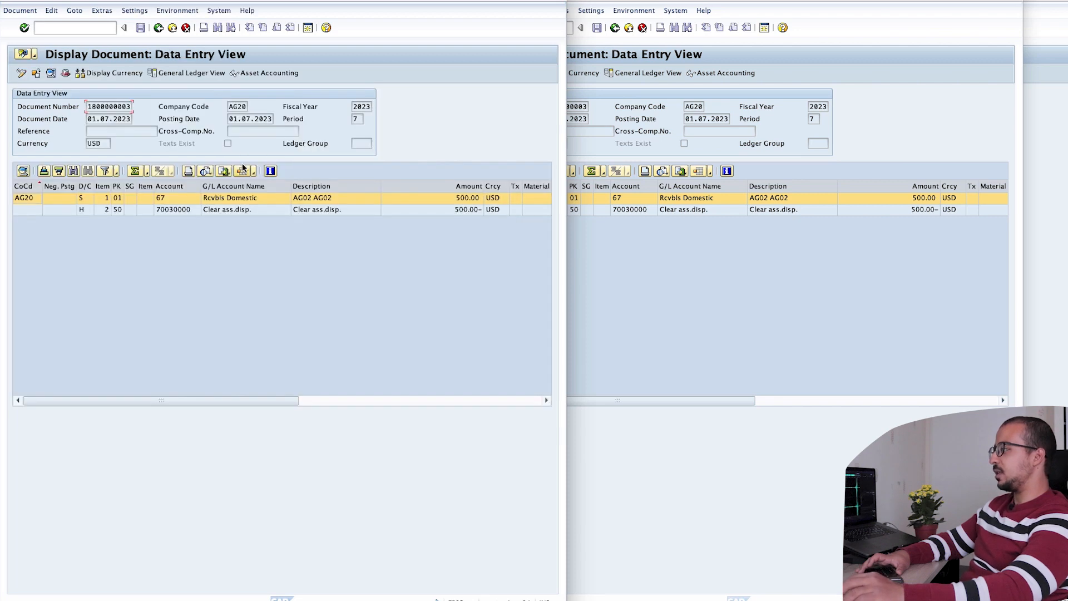
List the related accounting documents in the new session and display retirement document 100000063 of ledger group 0L.
{"action": "left_click", "coordinate": [177, 11]}
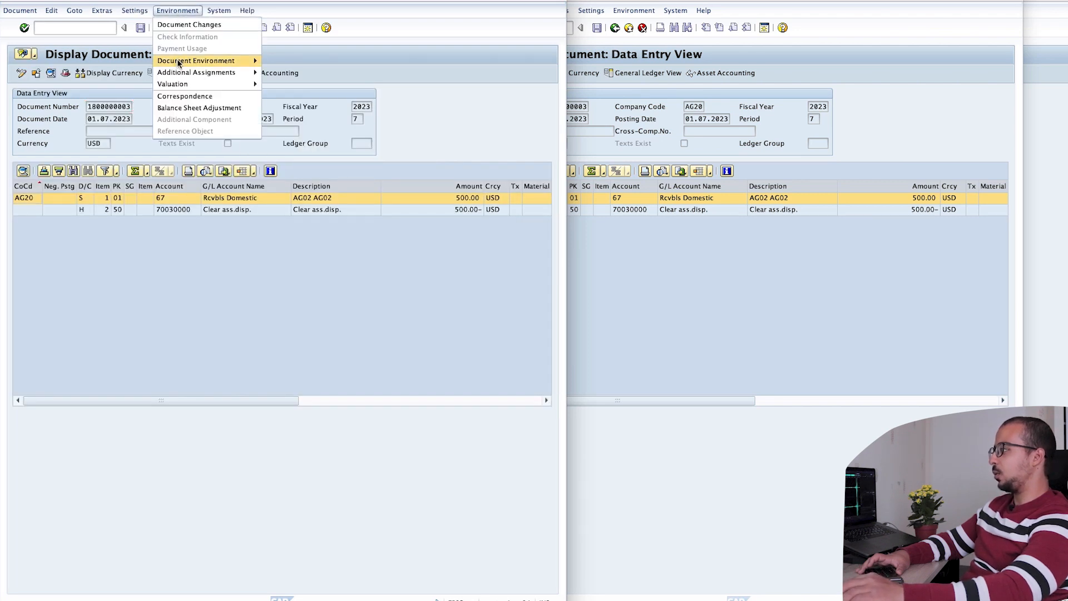
{"action": "mouse_move", "coordinate": [184, 64]}
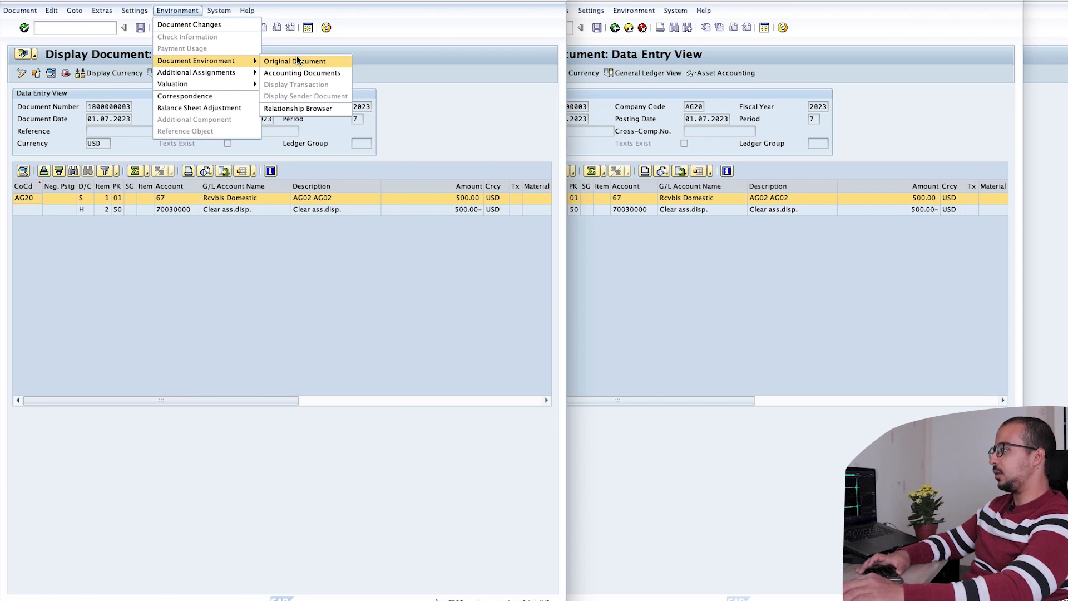
{"action": "left_click", "coordinate": [281, 74]}
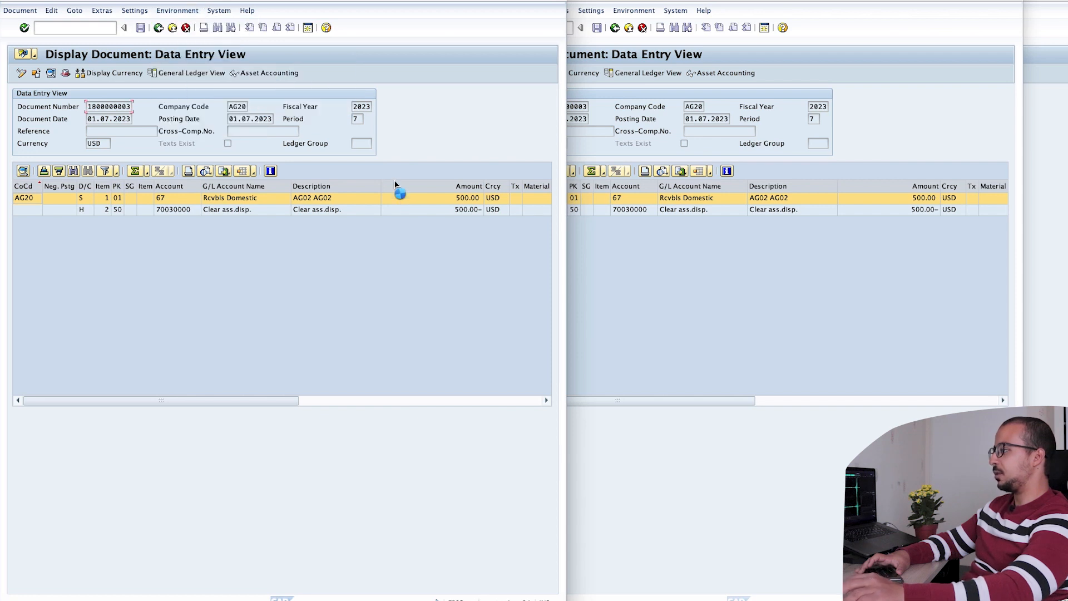
{"action": "double_click", "coordinate": [107, 60]}
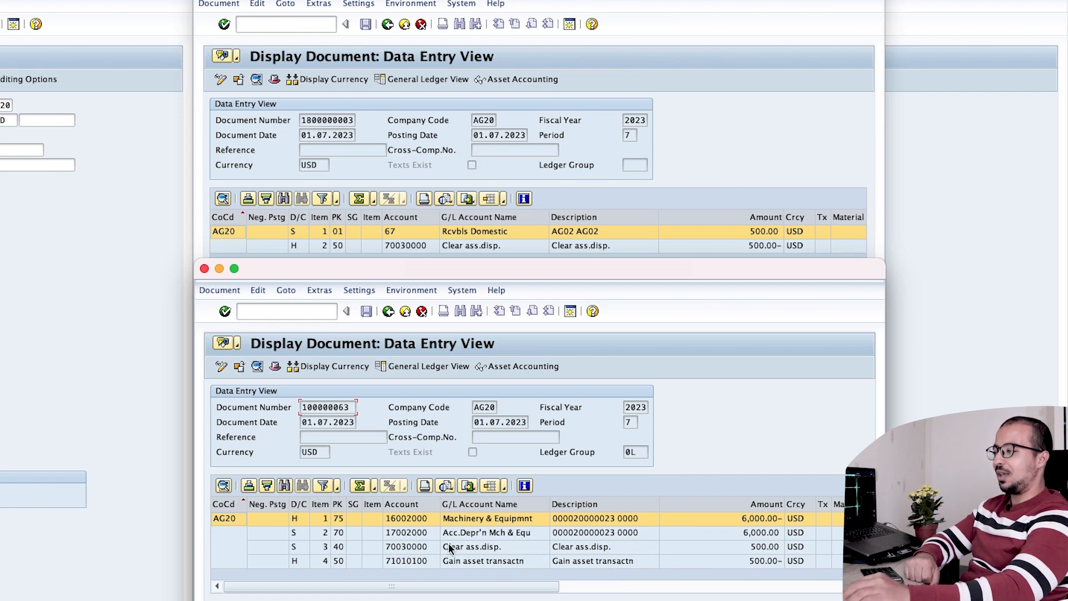
Compare the clearing account 70030000 items in both documents and examine the gain from asset transaction item on account 71010100.
{"action": "left_click", "coordinate": [408, 547]}
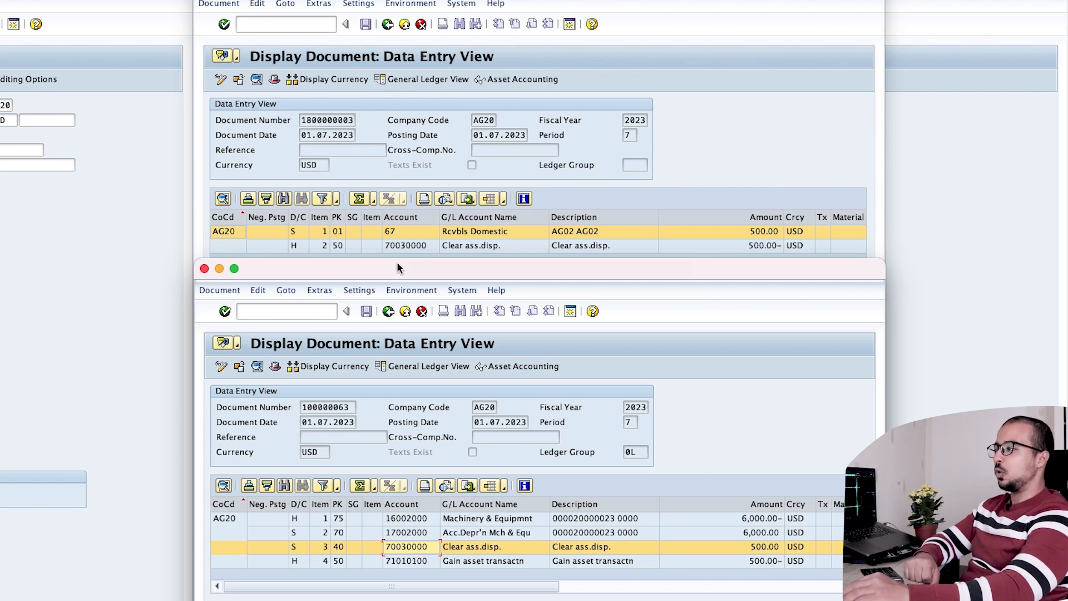
{"action": "left_click", "coordinate": [410, 246]}
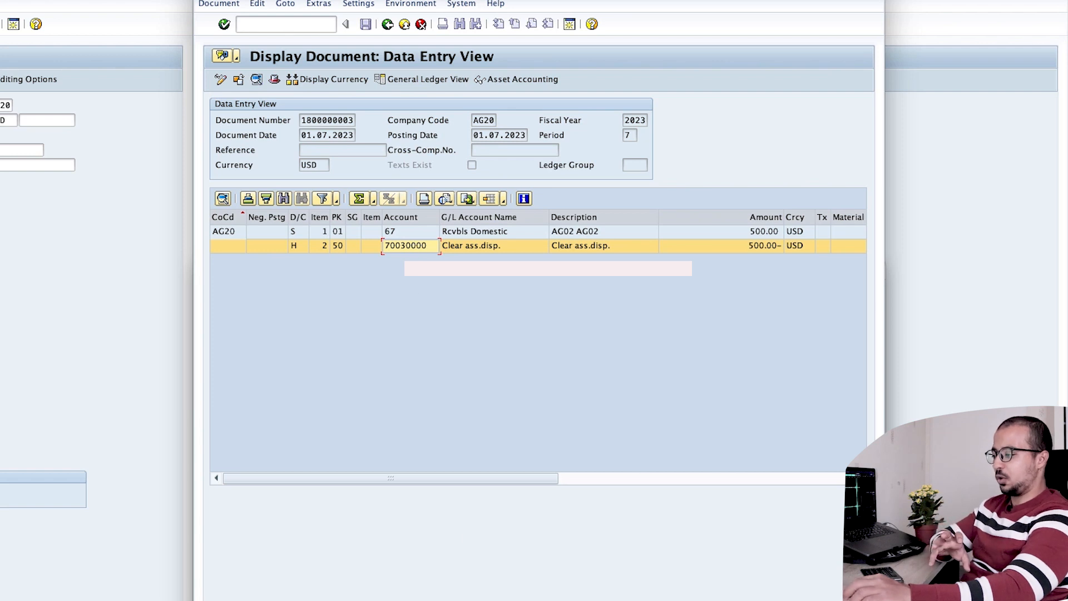
{"action": "left_click", "coordinate": [457, 561]}
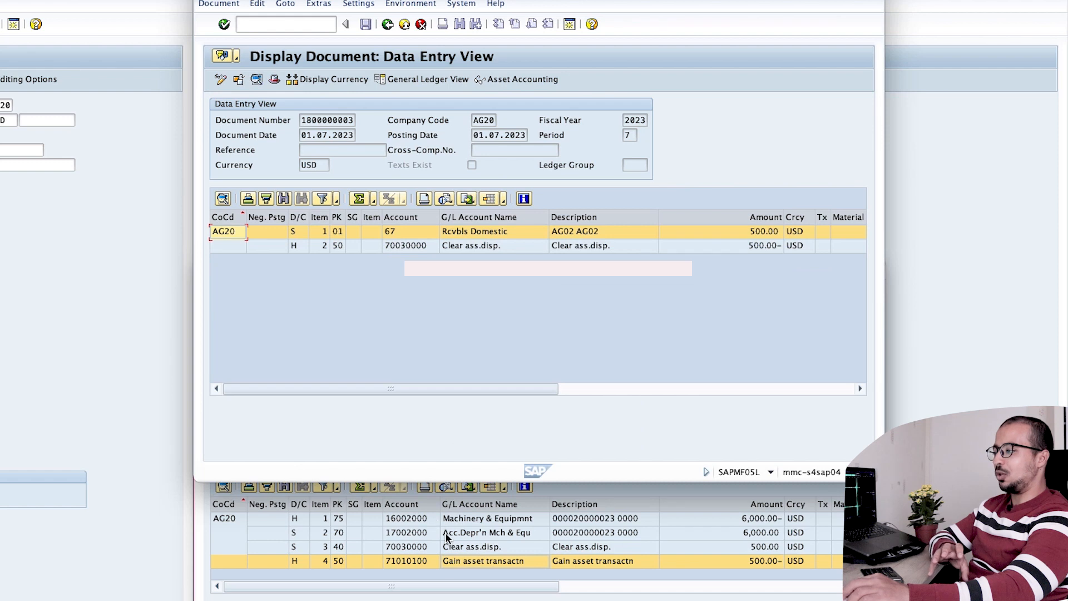
{"action": "left_click", "coordinate": [447, 537]}
{"action": "left_click", "coordinate": [409, 547]}
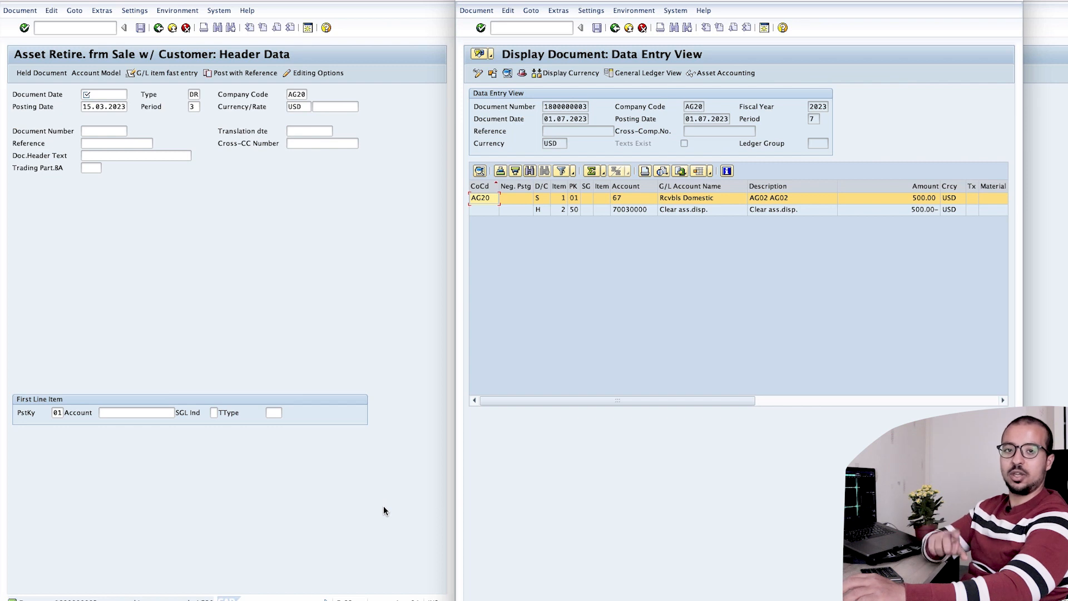
Leave the retirement with customer entry and view the entry screen of transaction ABAON, Asset Sale Without Customer.
{"action": "left_click", "coordinate": [302, 315]}
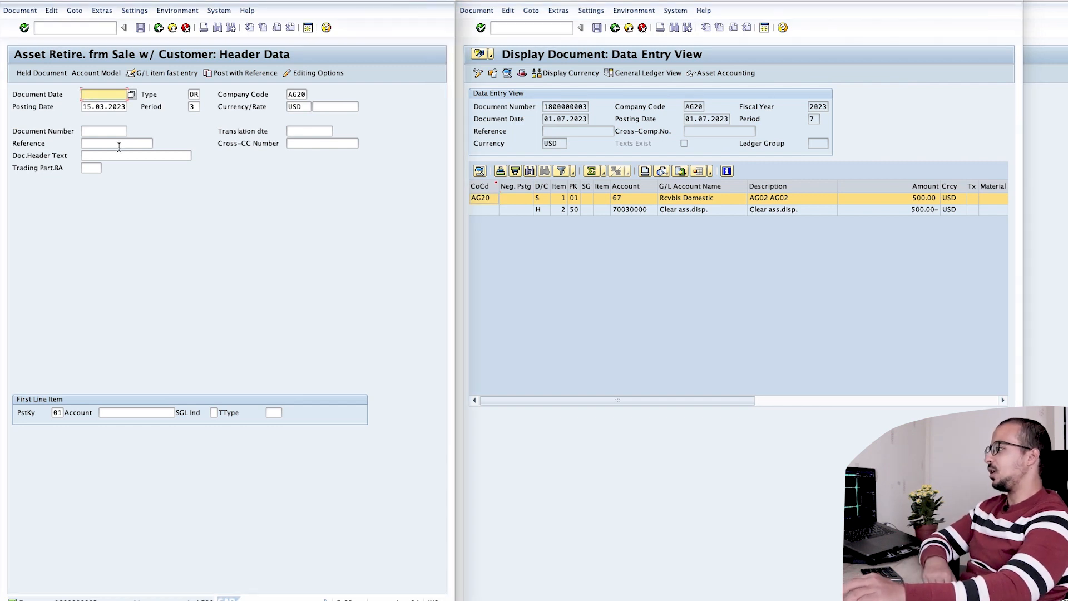
{"action": "left_click", "coordinate": [159, 27]}
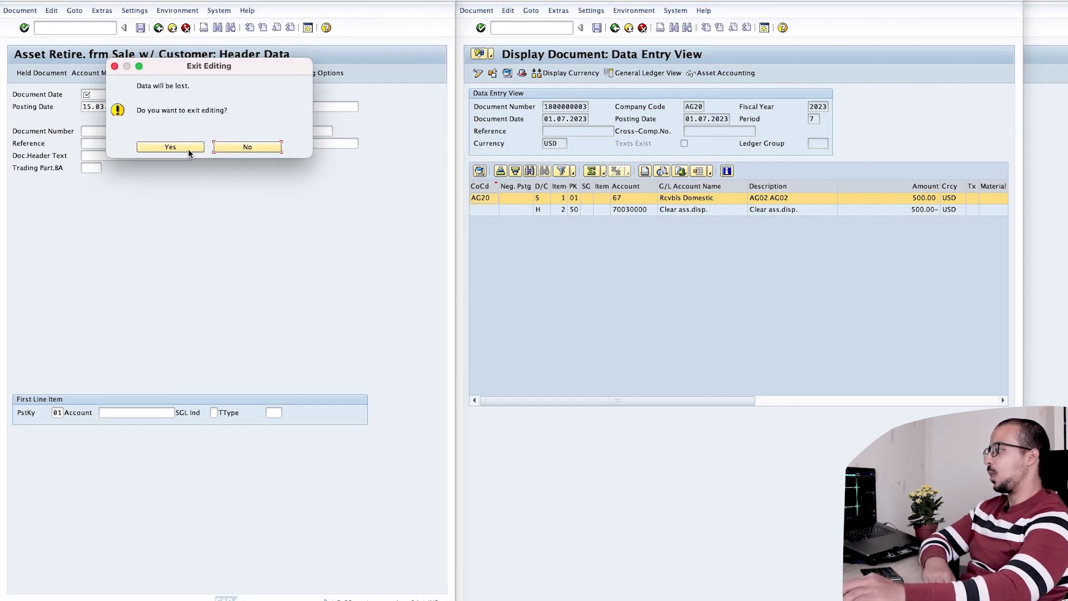
{"action": "left_click", "coordinate": [188, 149]}
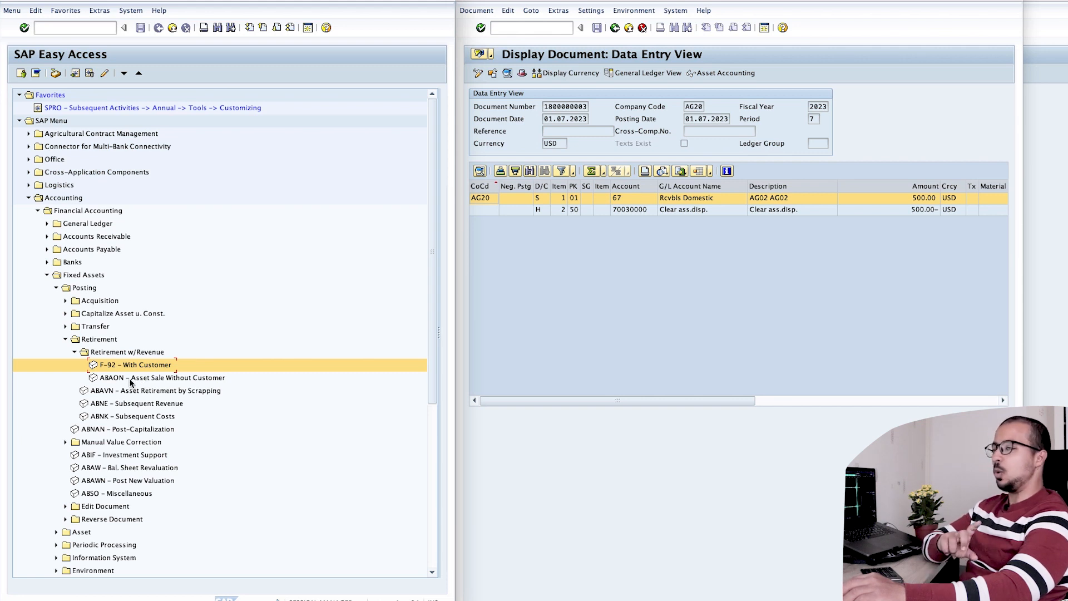
{"action": "double_click", "coordinate": [131, 378]}
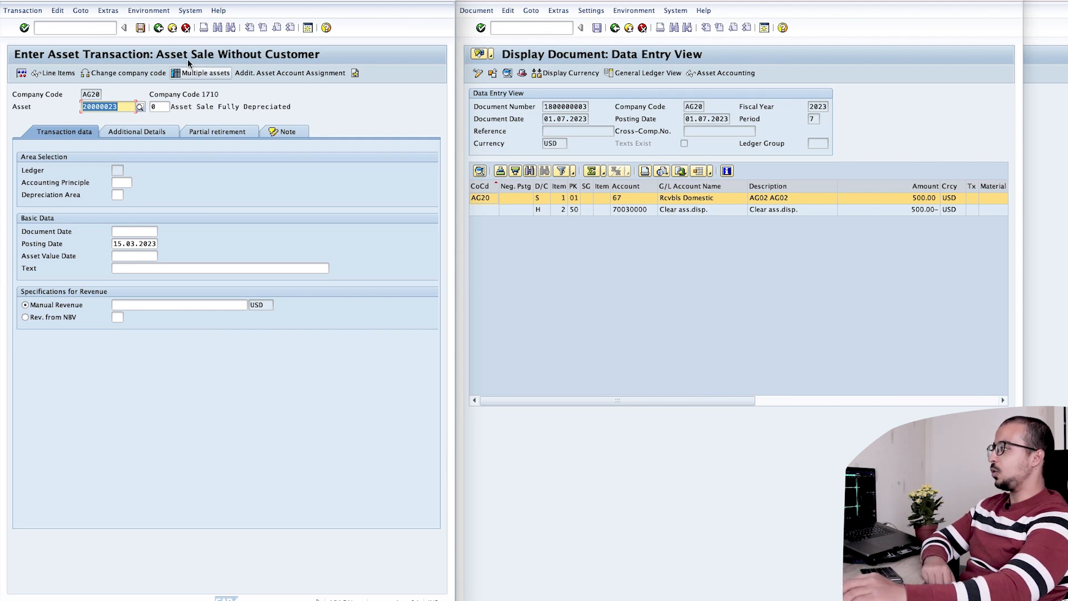
{"action": "left_click", "coordinate": [159, 28]}
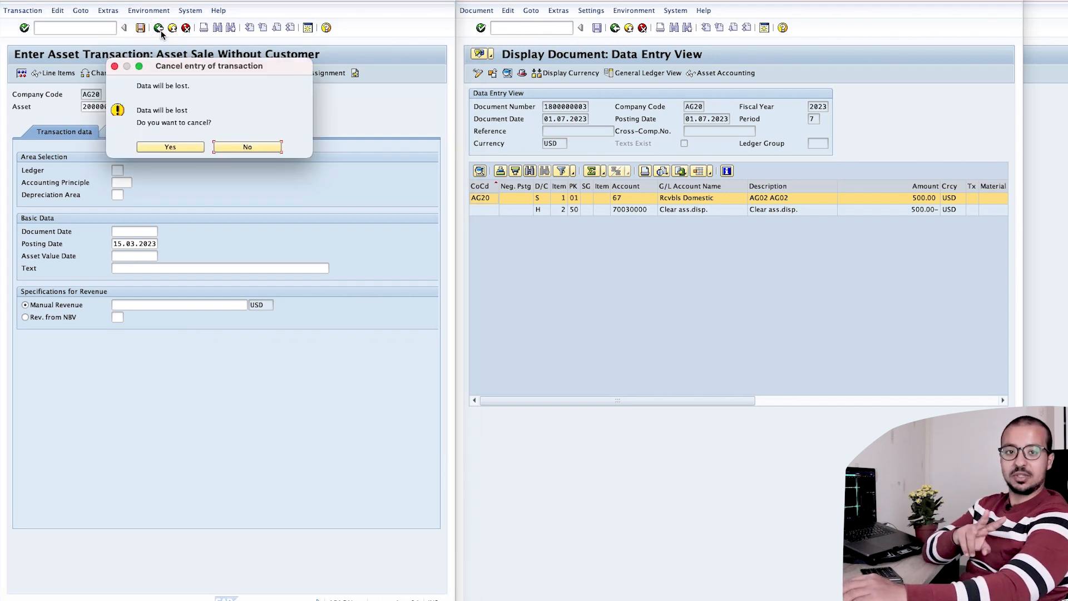
{"action": "left_click", "coordinate": [156, 151]}
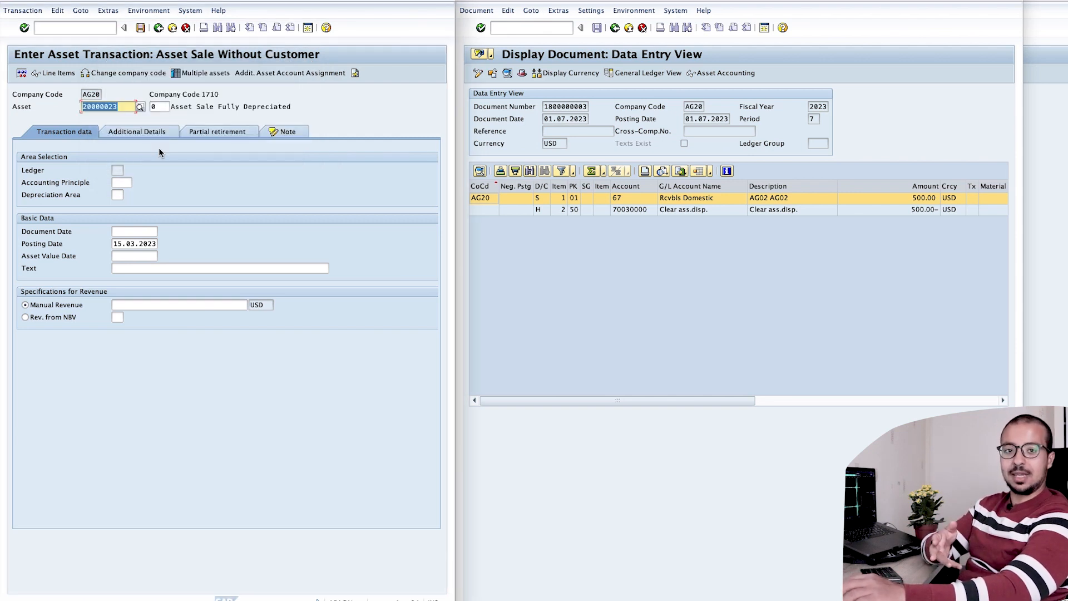
Open transaction AS01 and start the master data of a new asset of class 2000 in company code AG20.
{"action": "left_click", "coordinate": [70, 28]}
{"action": "type", "text": "/nas02"}
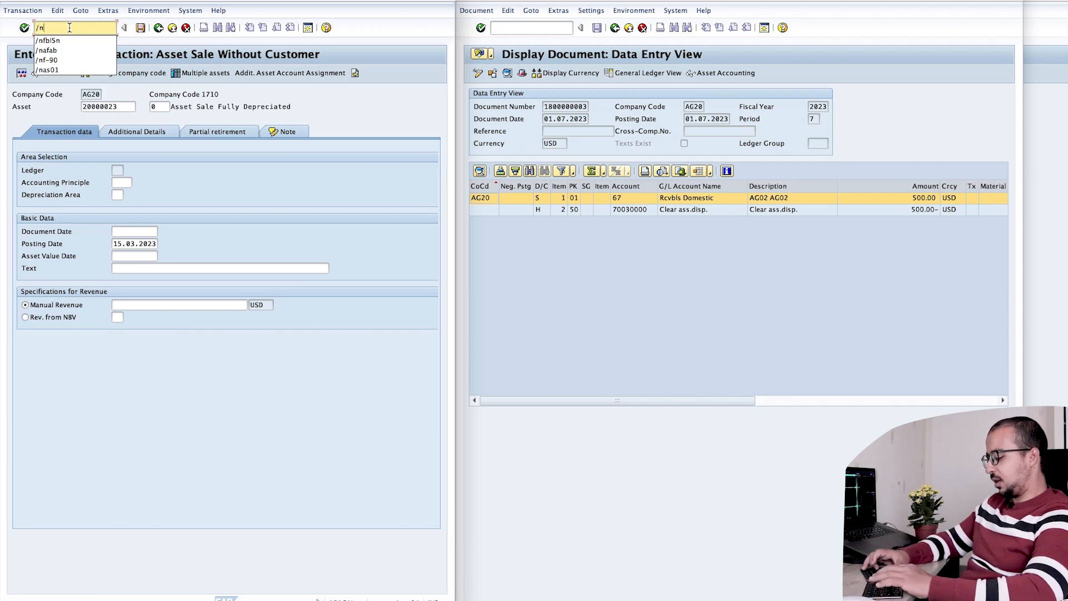
{"action": "key", "text": "BackSpace"}
{"action": "type", "text": "1"}
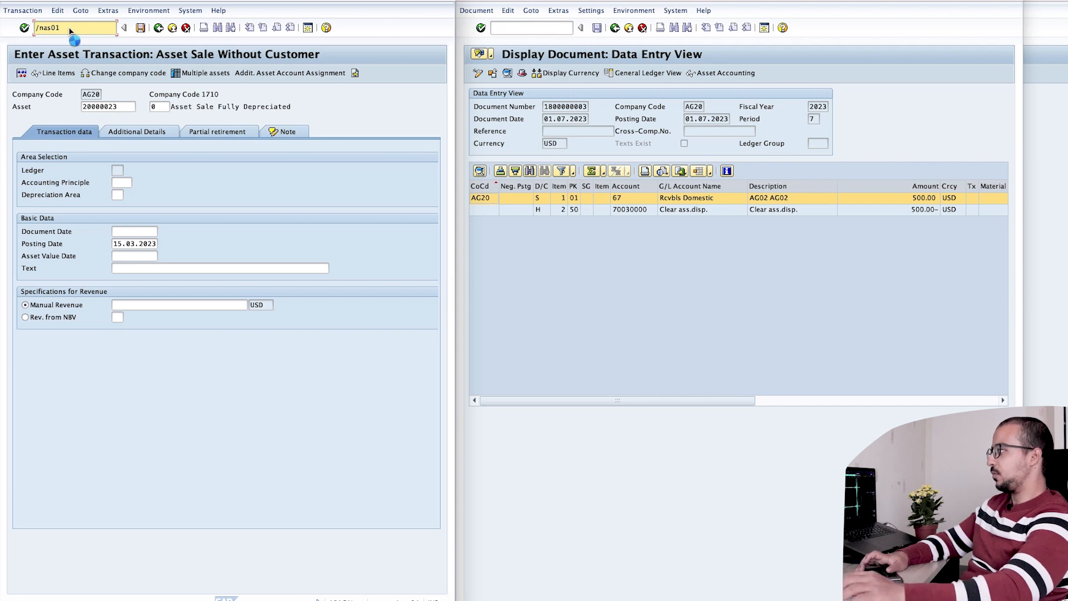
{"action": "key", "text": "Return"}
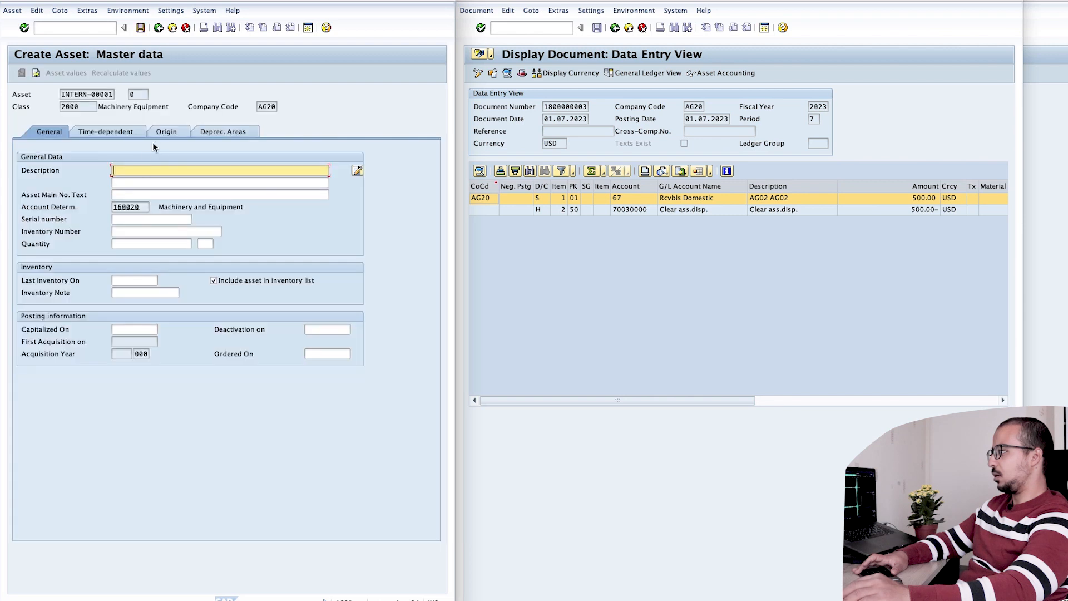
Set the new asset's description to "Asset Sale Partially Depreciated", adapting the earlier entry "Asset Sale Fully Depreciated".
{"action": "key", "text": "Down"}
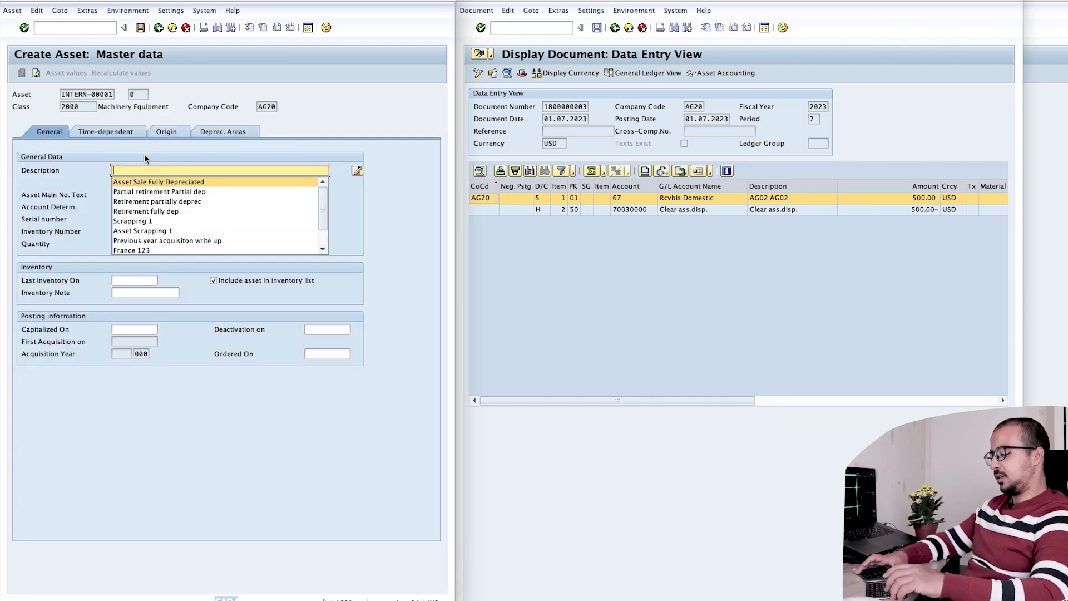
{"action": "key", "text": "Return"}
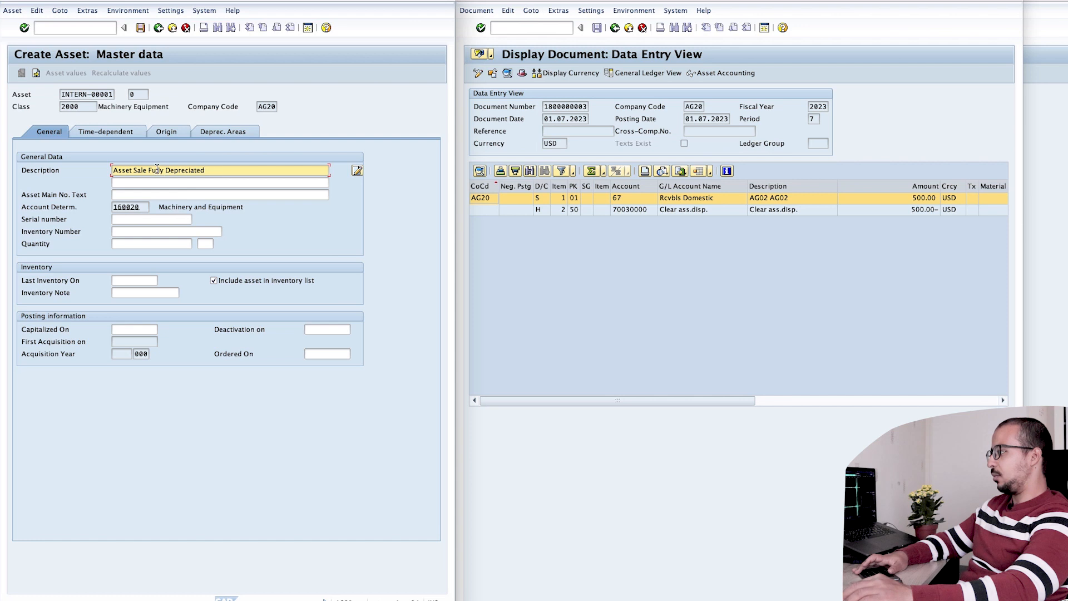
{"action": "left_click_drag", "start_coordinate": [149, 171], "coordinate": [172, 172]}
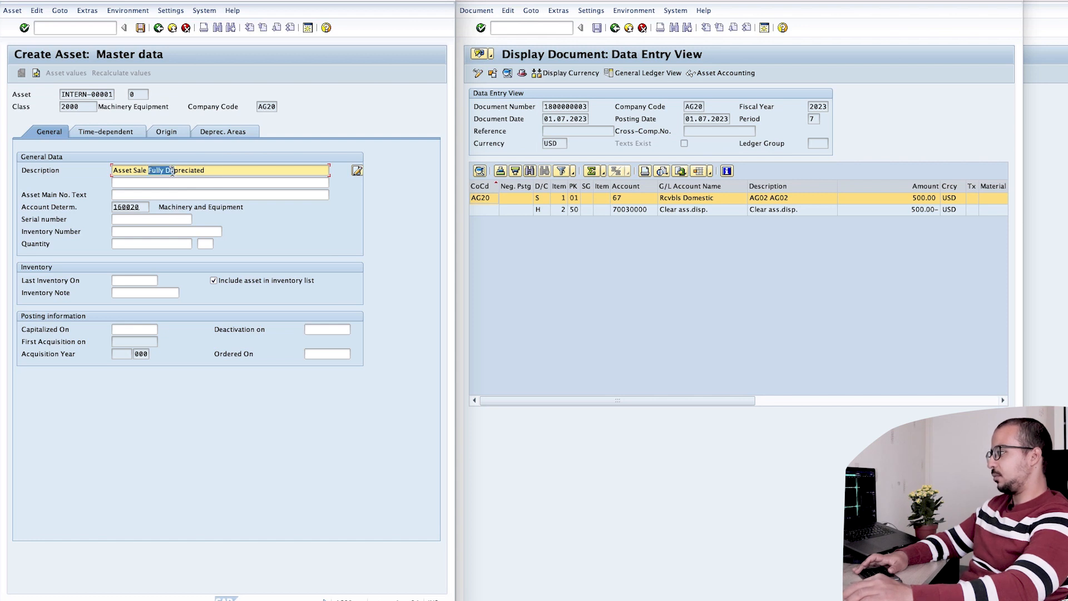
{"action": "type", "text": "Partially "}
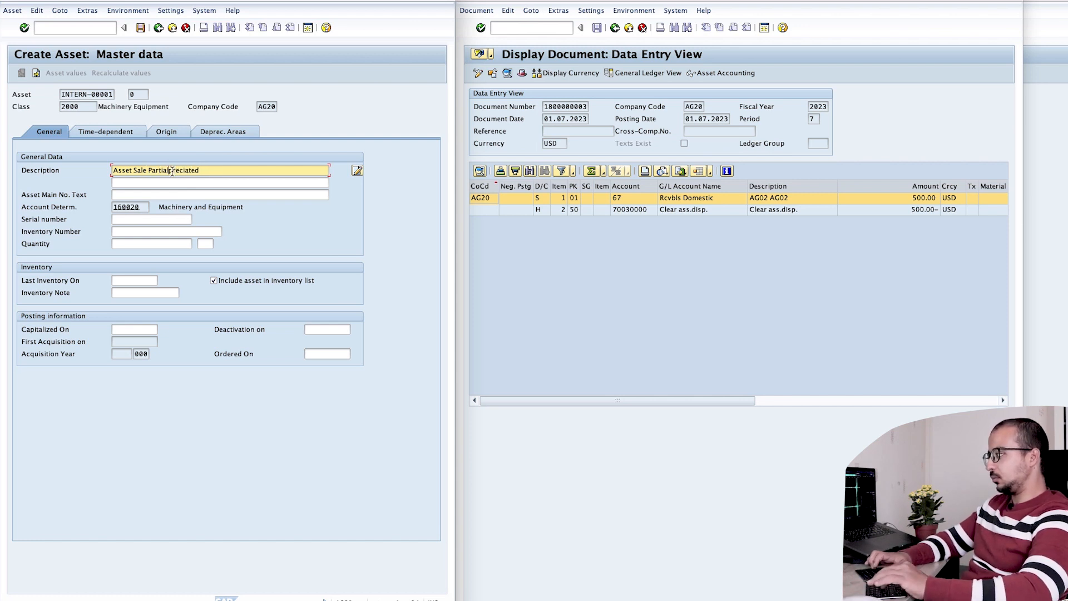
{"action": "type", "text": "Dep"}
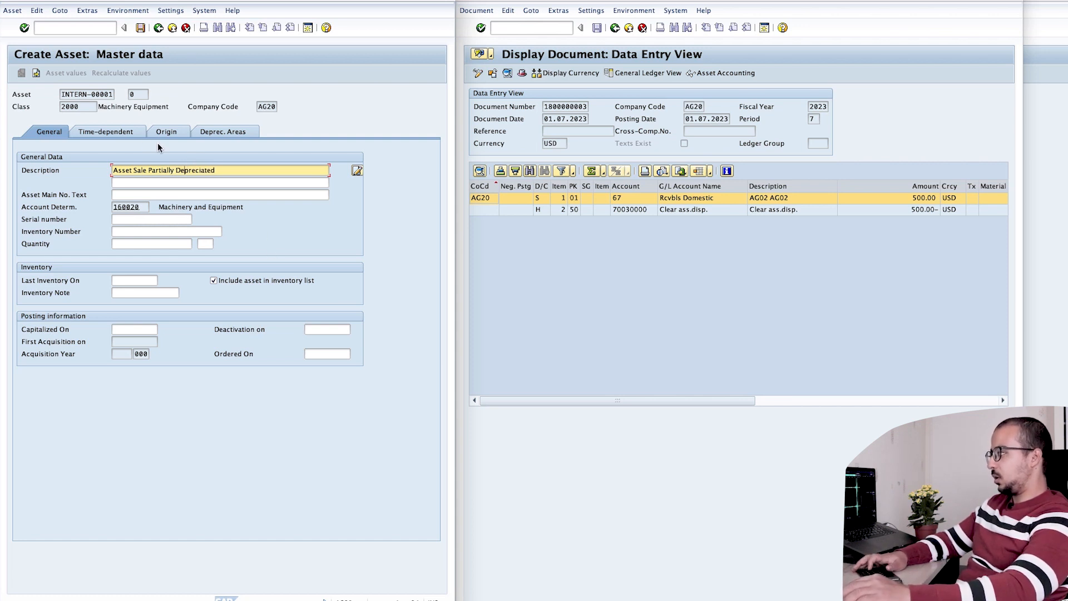
Assign cost center 1000 in the new asset's time-dependent data.
{"action": "left_click", "coordinate": [131, 132]}
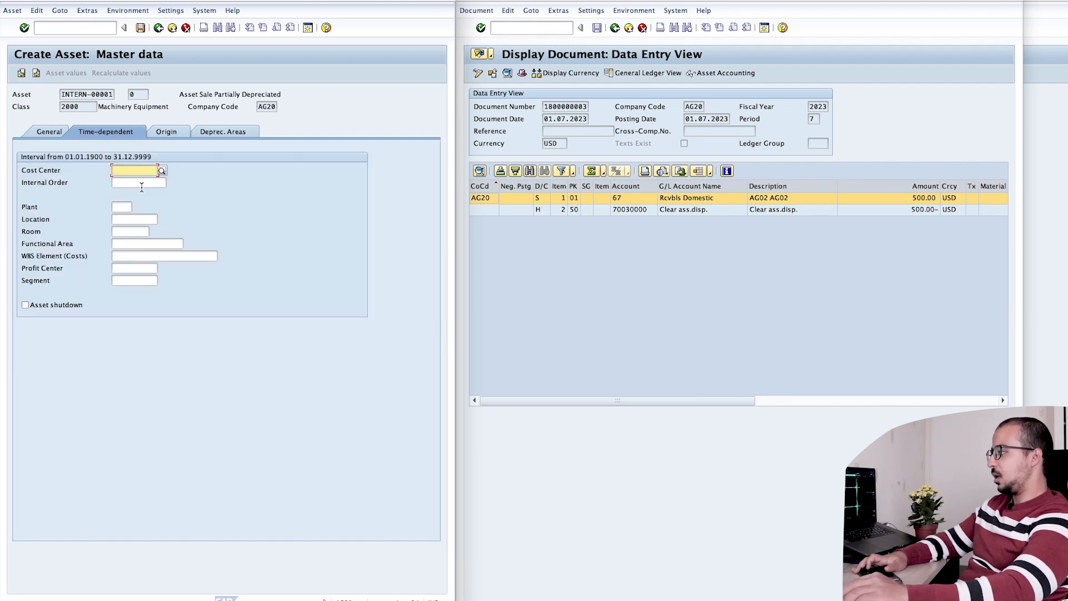
{"action": "type", "text": "1000"}
{"action": "key", "text": "Return"}
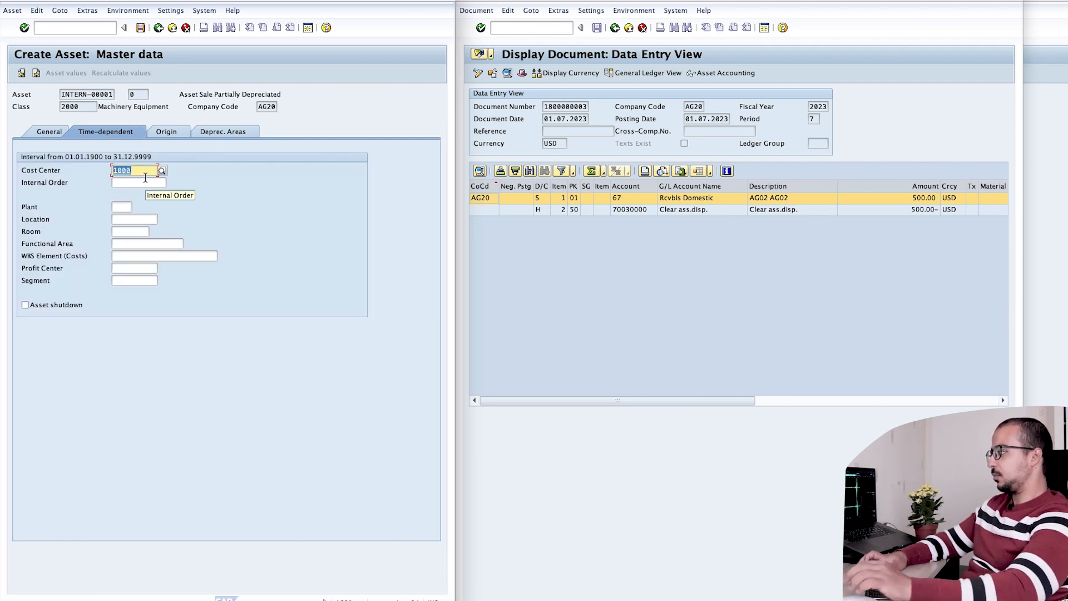
Set the useful life to 4 years in depreciation areas 01 and 32 and save the asset.
{"action": "left_click", "coordinate": [222, 131]}
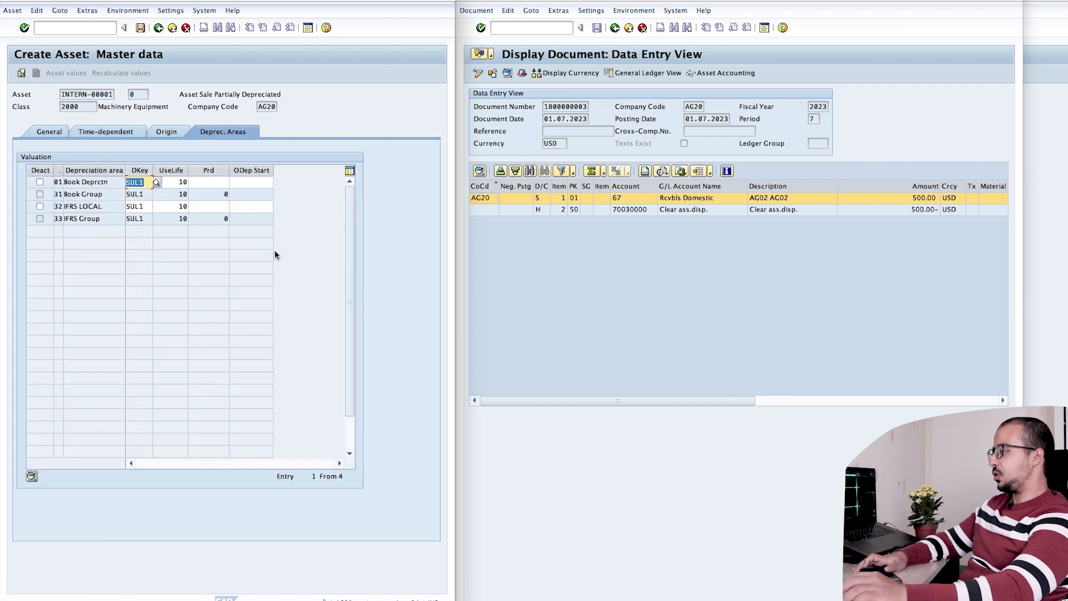
{"action": "scroll", "coordinate": [178, 190], "scroll_direction": "down", "scroll_amount": 1}
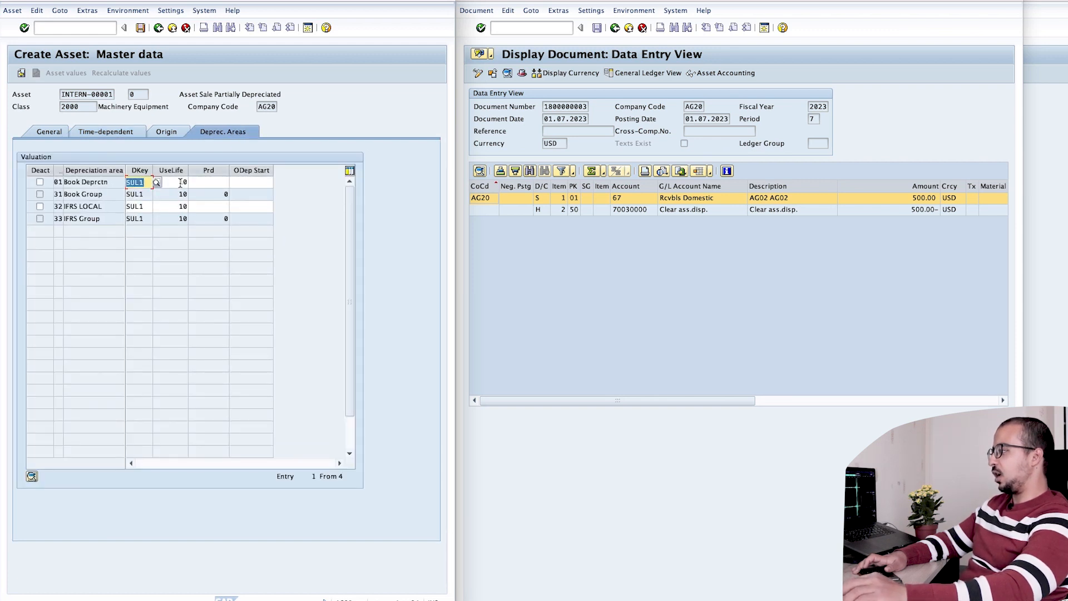
{"action": "type", "text": "4"}
{"action": "left_click", "coordinate": [175, 205]}
{"action": "type", "text": "4"}
{"action": "key", "text": "Return"}
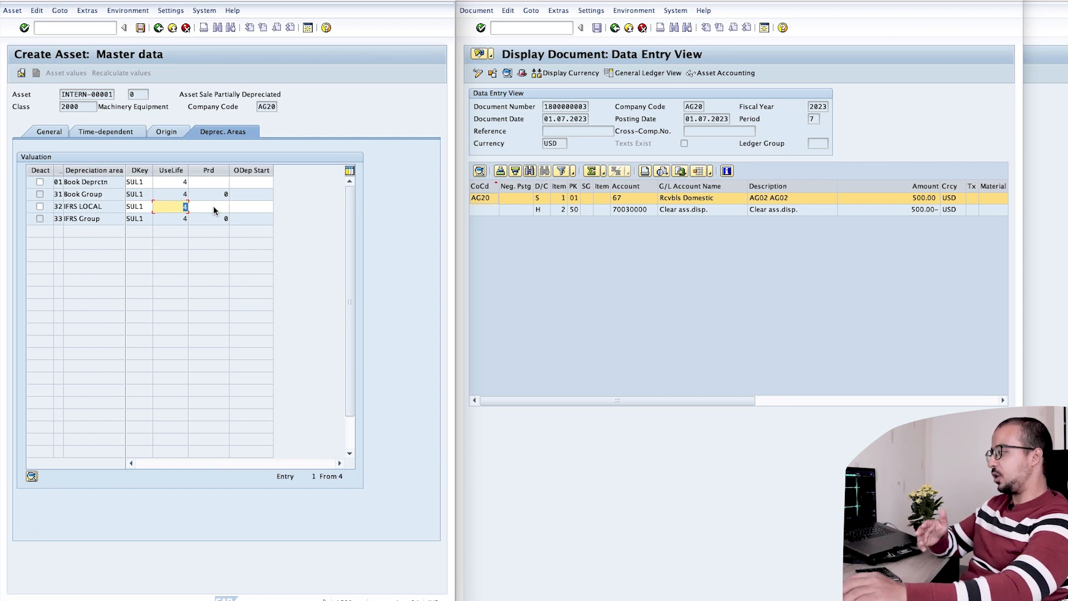
{"action": "left_click", "coordinate": [141, 27]}
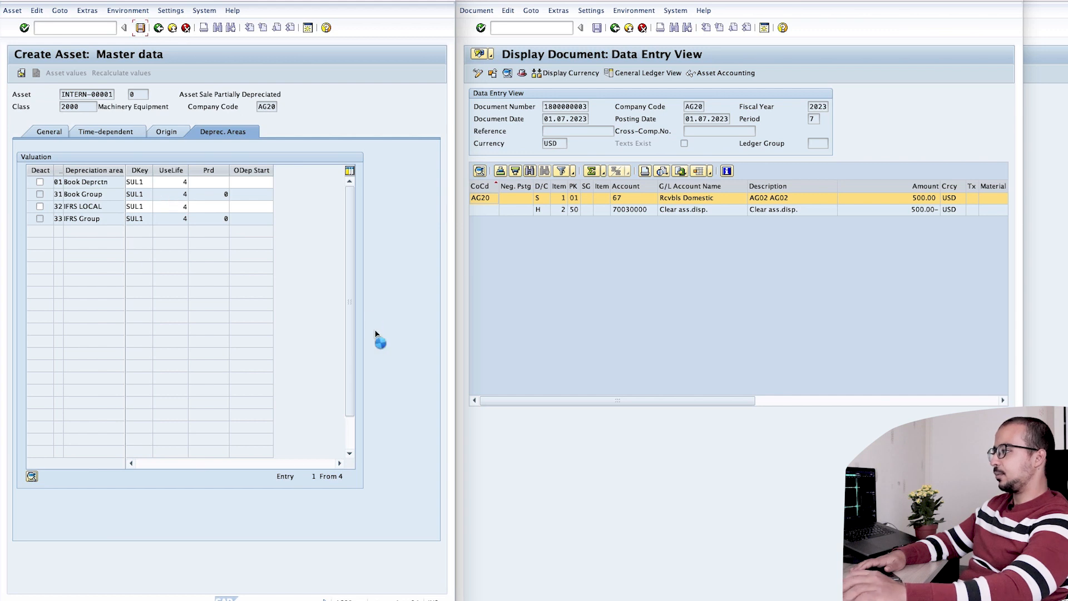
Leave the document display in the second session and open the asset values of asset 20000024 through transaction AS03.
{"action": "left_click", "coordinate": [629, 27]}
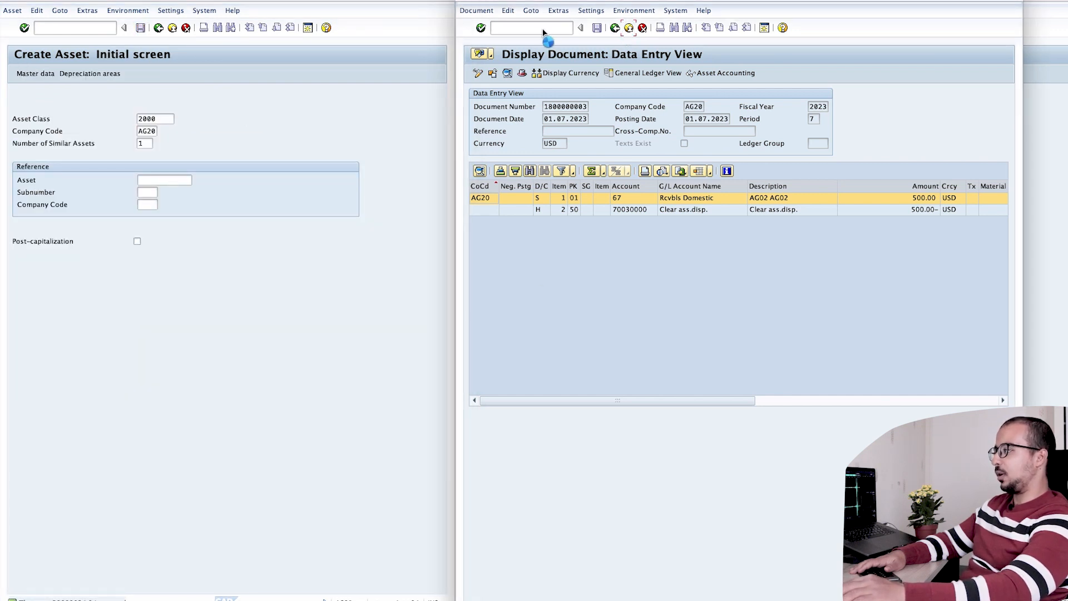
{"action": "left_click", "coordinate": [661, 132]}
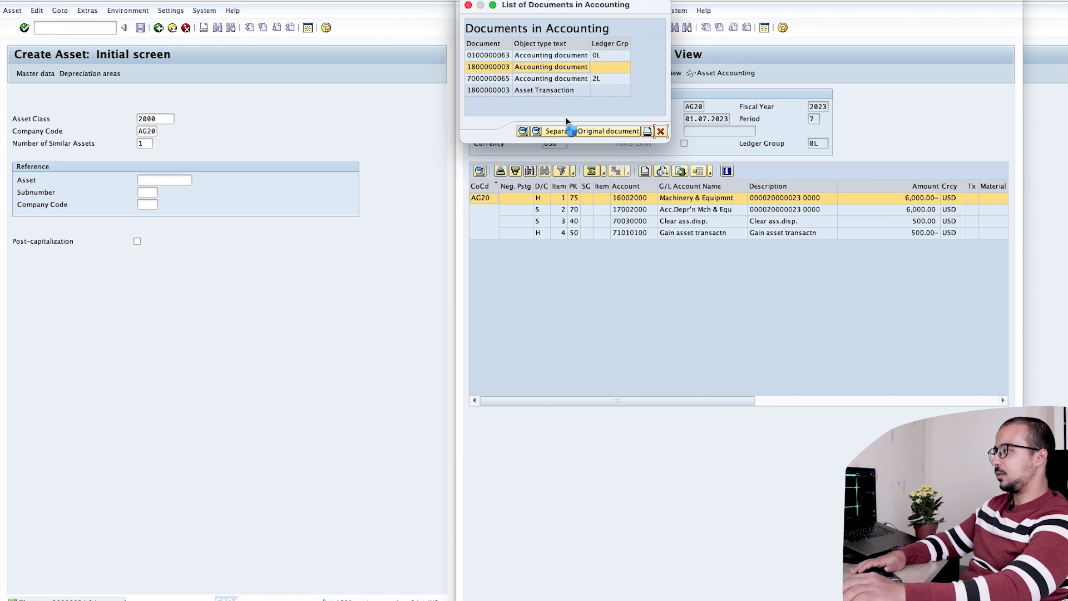
{"action": "left_click", "coordinate": [524, 27]}
{"action": "type", "text": "/nas03"}
{"action": "key", "text": "Return"}
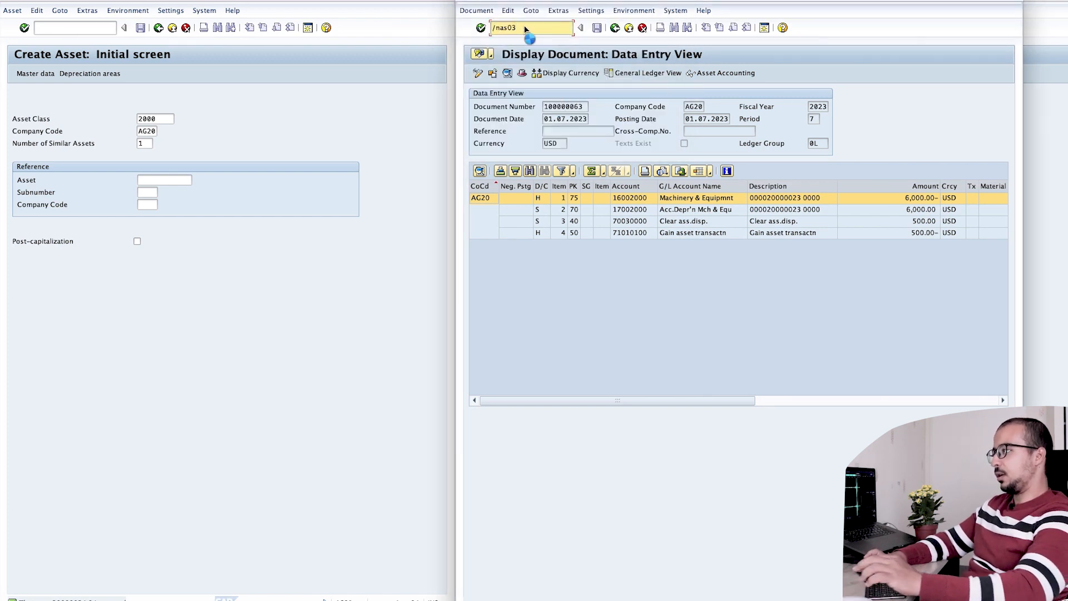
{"action": "left_click", "coordinate": [584, 75]}
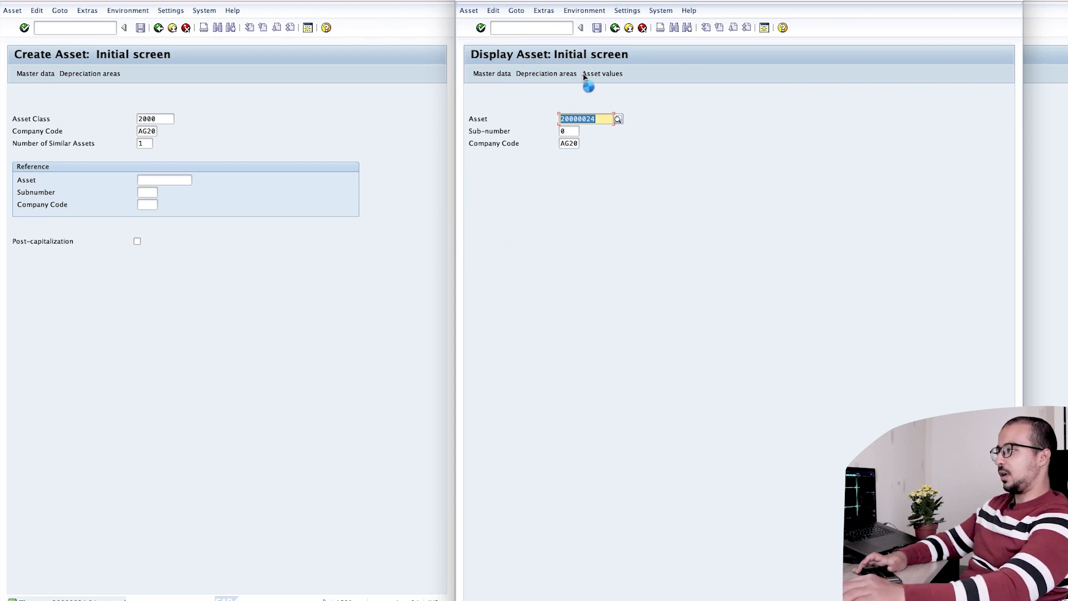
{"action": "left_click", "coordinate": [523, 73]}
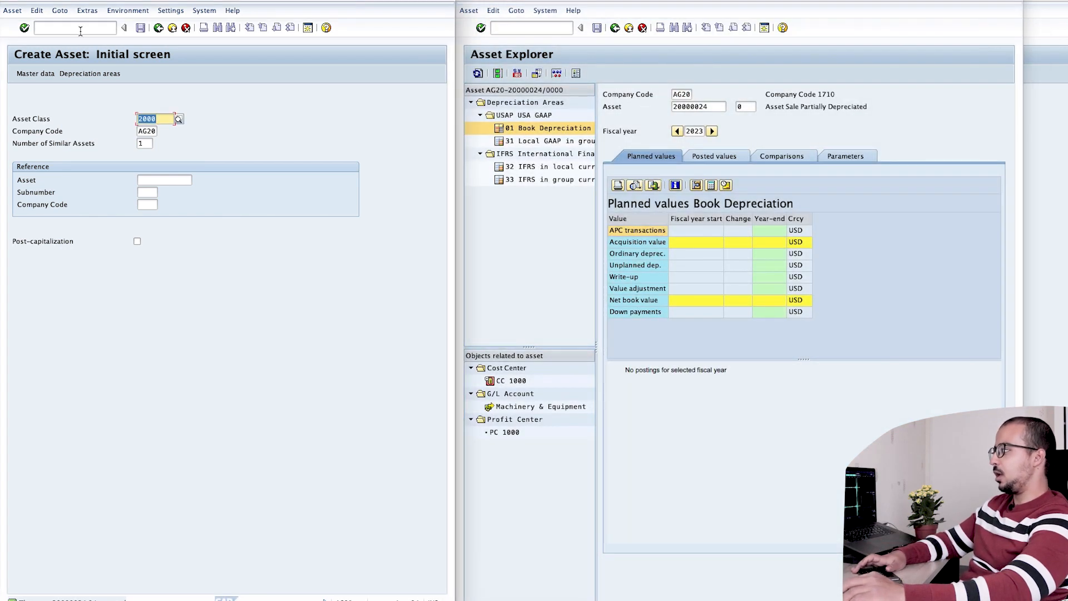
Open transaction F-90 in the session used for asset creation and set both document date and posting date to 01.01.2023.
{"action": "left_click", "coordinate": [77, 28]}
{"action": "type", "text": "/nf-90"}
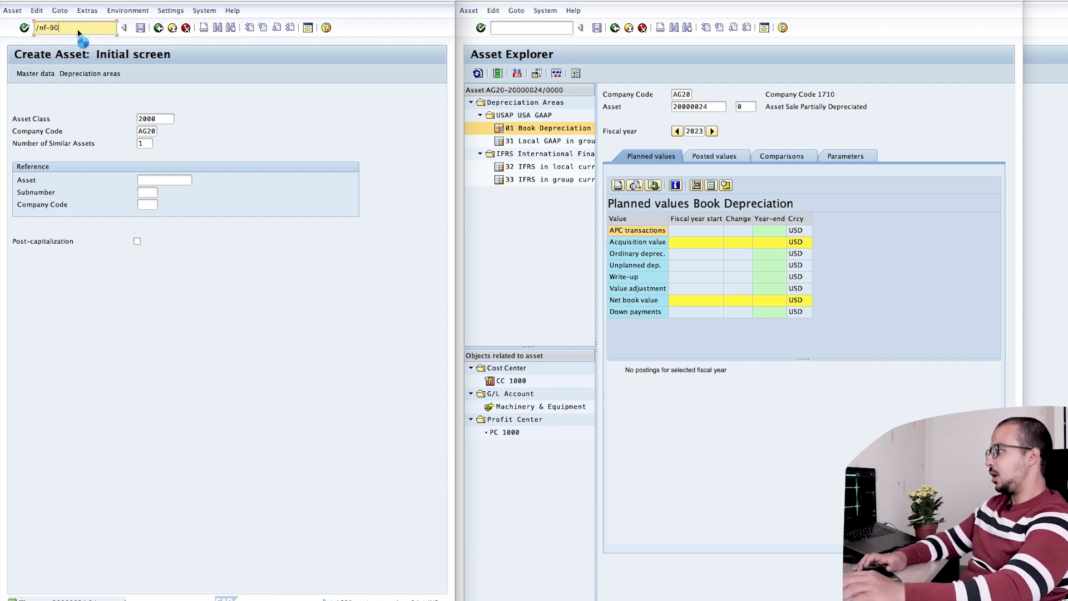
{"action": "key", "text": "Return"}
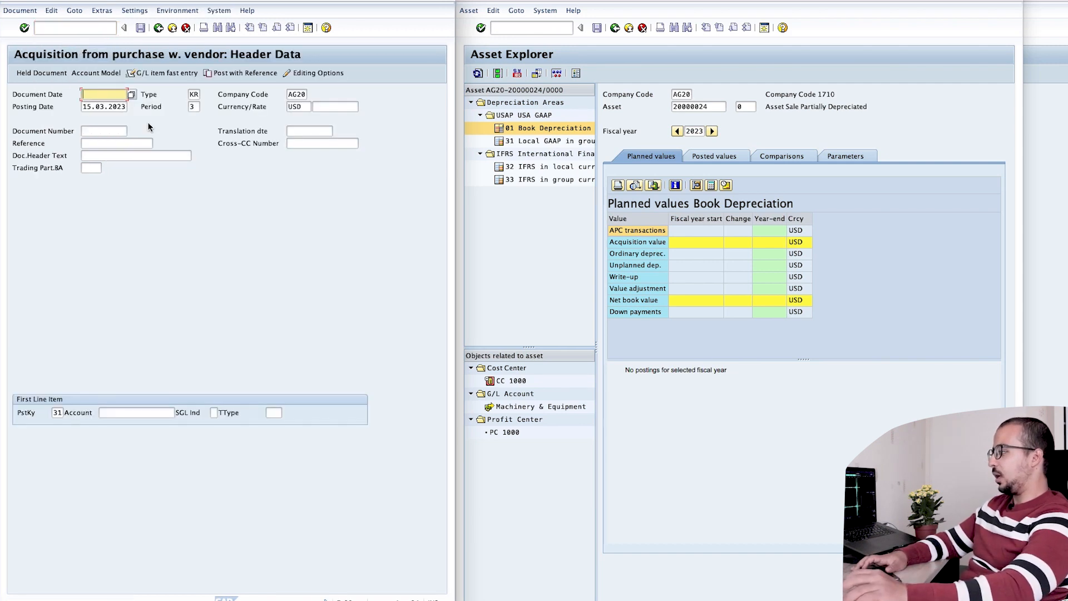
{"action": "type", "text": "01012023"}
{"action": "key", "text": "Tab"}
{"action": "key", "text": "Tab"}
{"action": "key", "text": "Tab"}
{"action": "type", "text": "01012023"}
{"action": "key", "text": "Tab"}
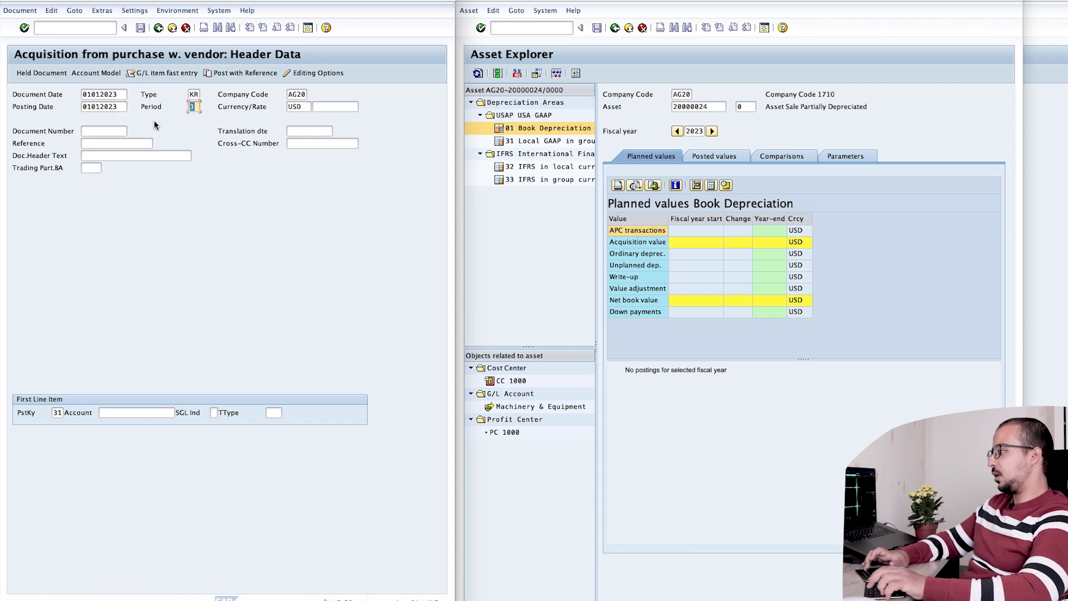
Enter vendor AG01 as the first line item with an amount of 40,000 USD.
{"action": "left_click", "coordinate": [129, 410]}
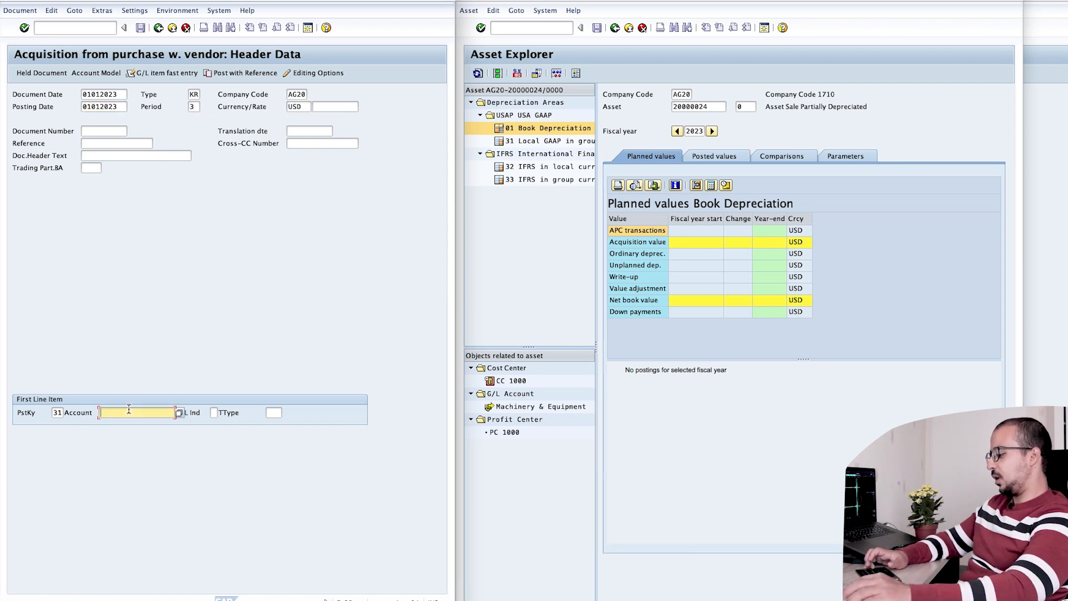
{"action": "type", "text": "AG01"}
{"action": "key", "text": "Return"}
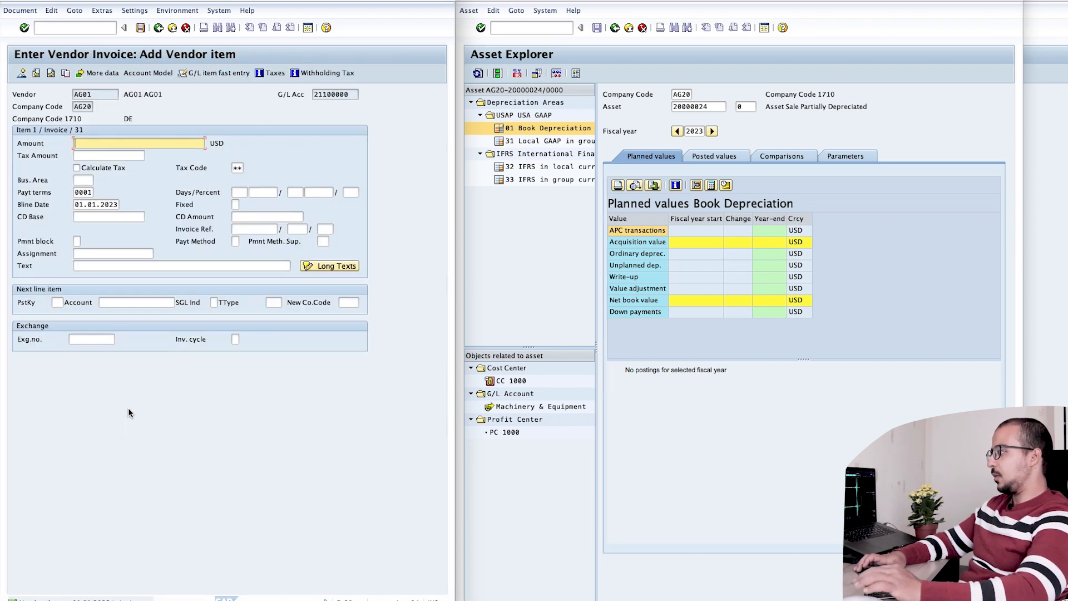
{"action": "type", "text": "4"}
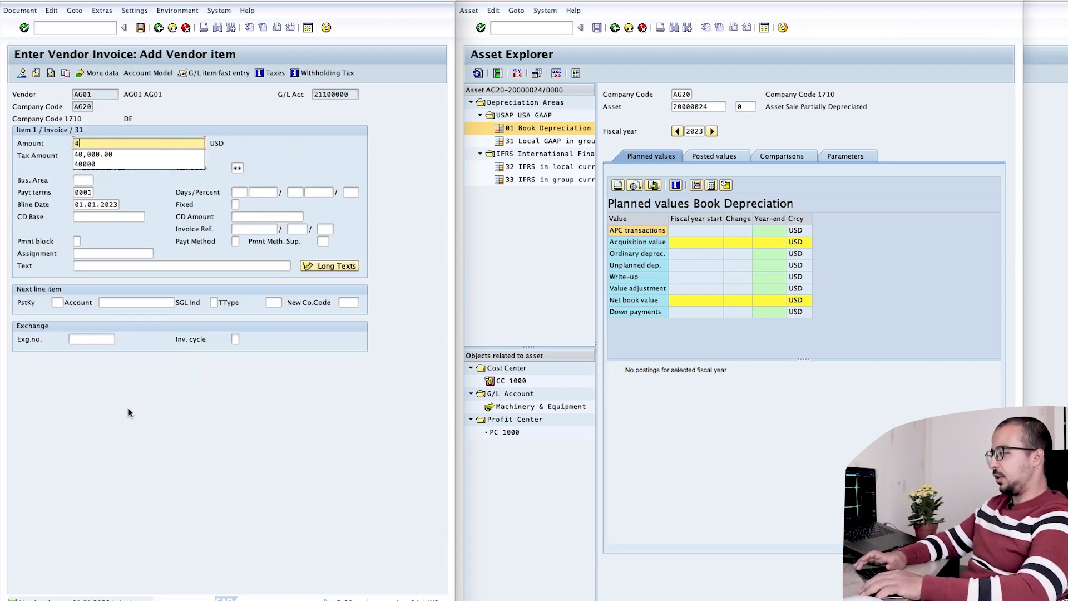
{"action": "type", "text": "0000"}
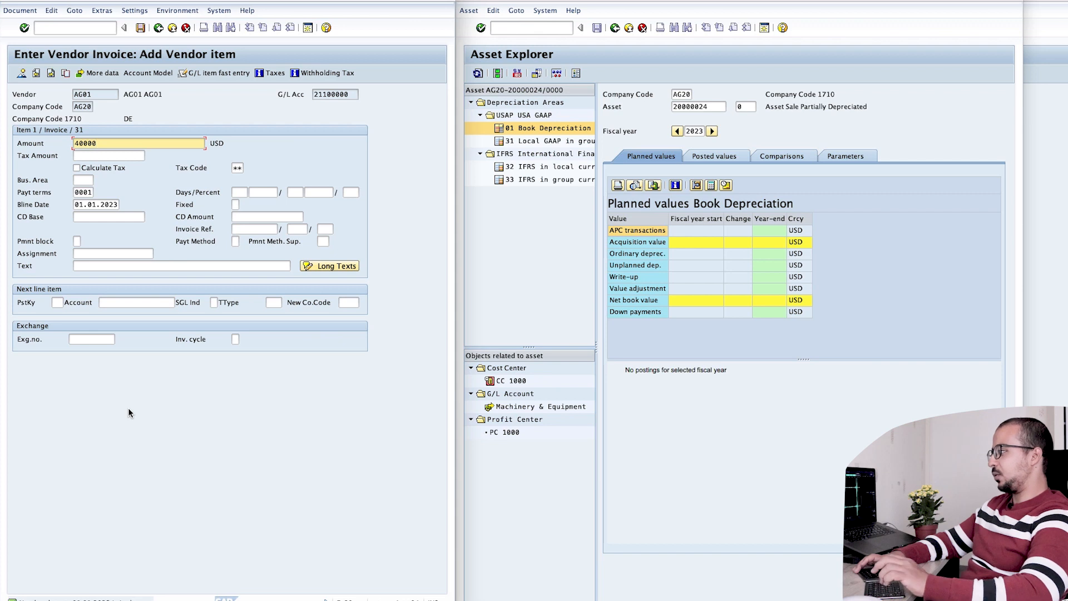
{"action": "key", "text": "Return"}
Add asset 20000024 as the next line item with posting key 70 and transaction type 100.
{"action": "left_click", "coordinate": [57, 302]}
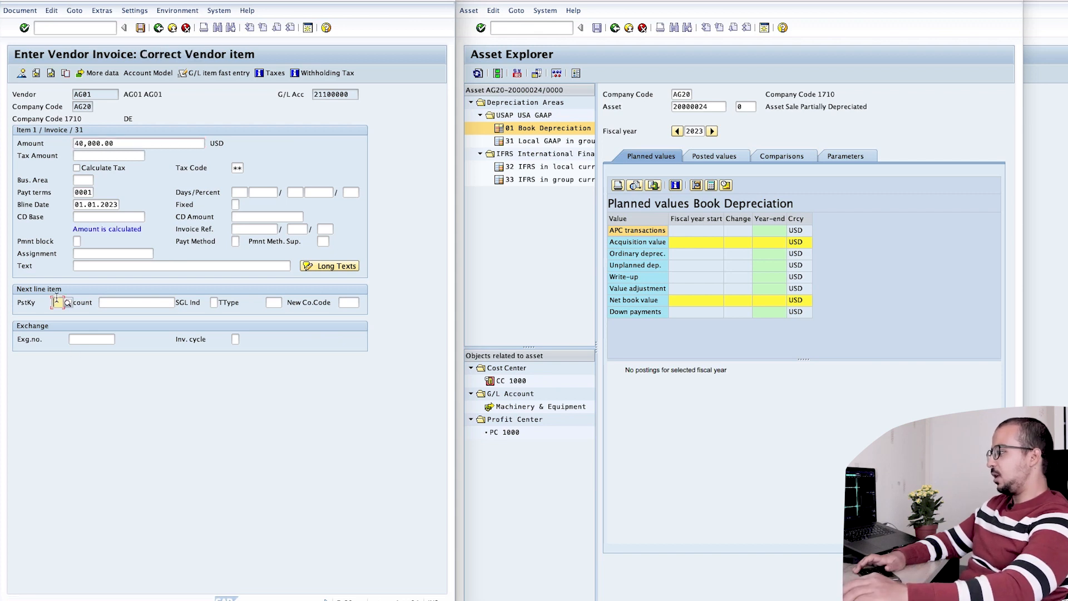
{"action": "type", "text": "7"}
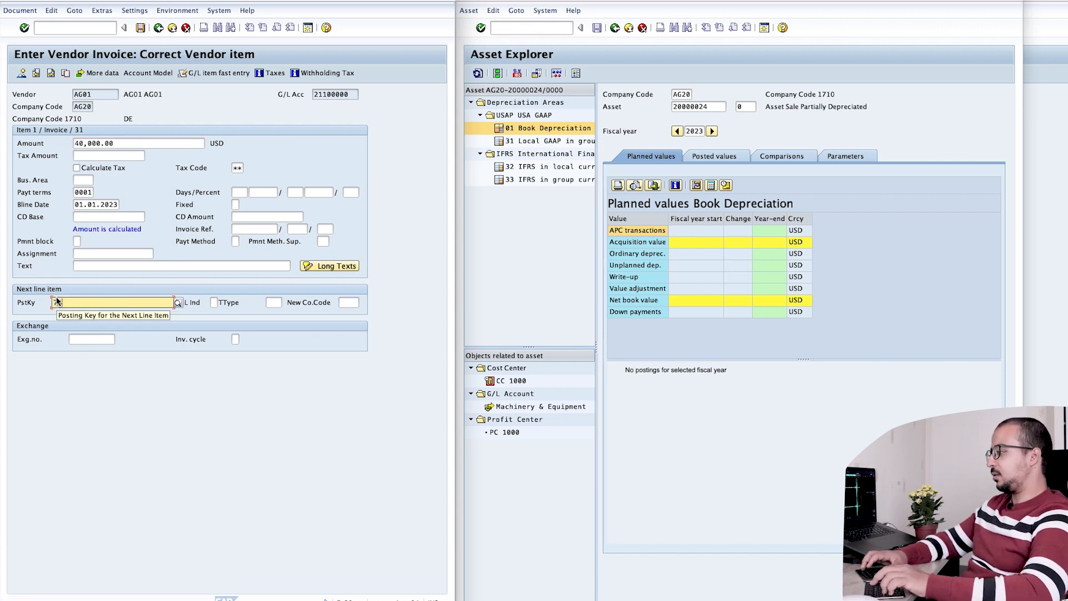
{"action": "type", "text": "0"}
{"action": "key", "text": "Return"}
{"action": "left_click_drag", "start_coordinate": [713, 107], "coordinate": [569, 101]}
{"action": "key", "text": "ctrl+c"}
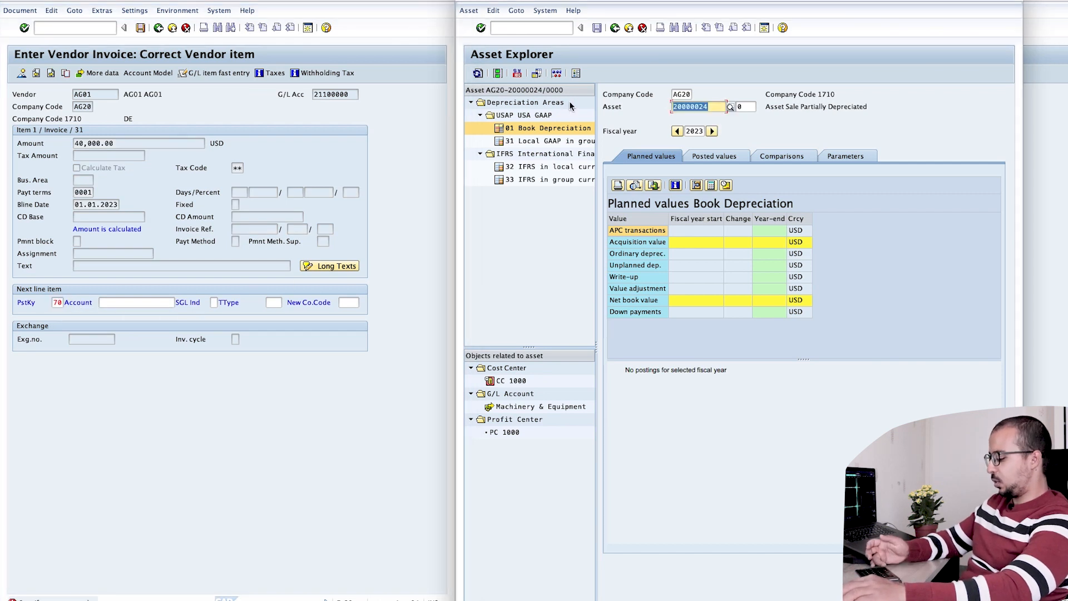
{"action": "left_click", "coordinate": [138, 303]}
{"action": "key", "text": "ctrl+v"}
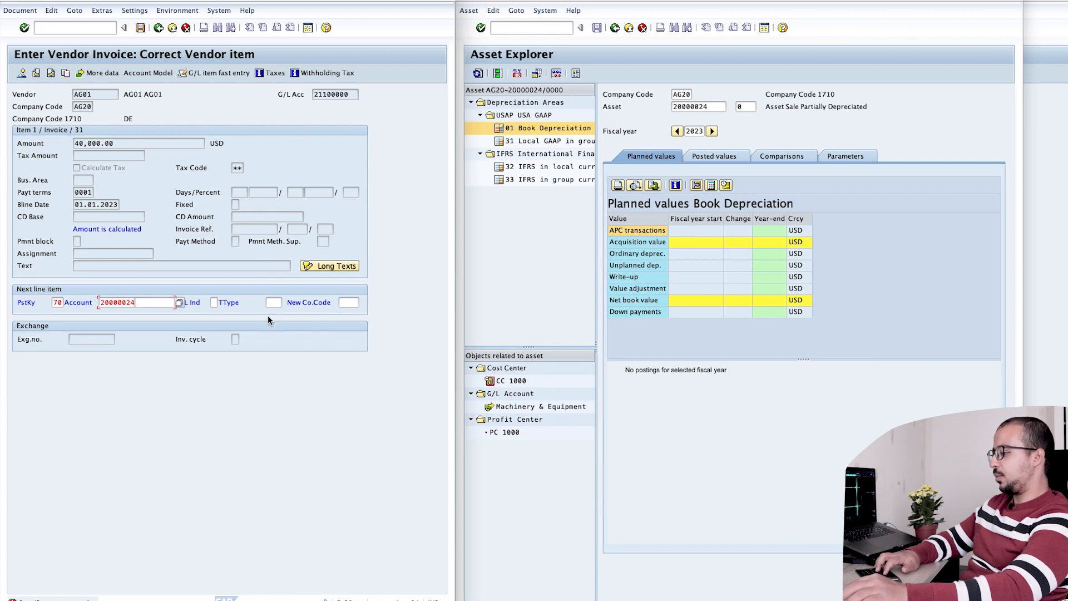
{"action": "left_click", "coordinate": [277, 302]}
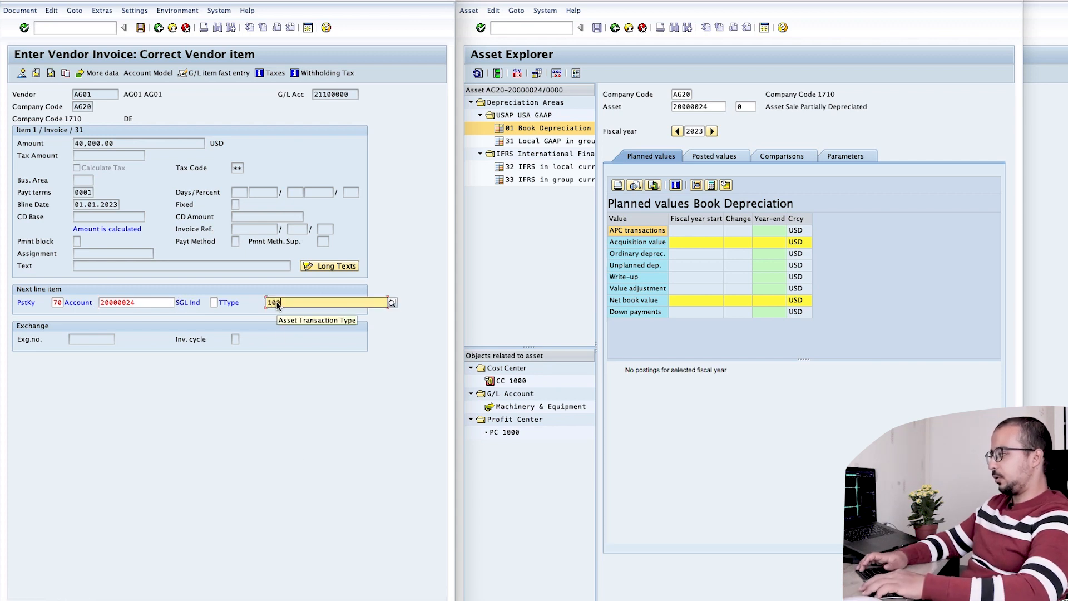
{"action": "type", "text": "100"}
{"action": "double_click", "coordinate": [275, 303]}
{"action": "key", "text": "Return"}
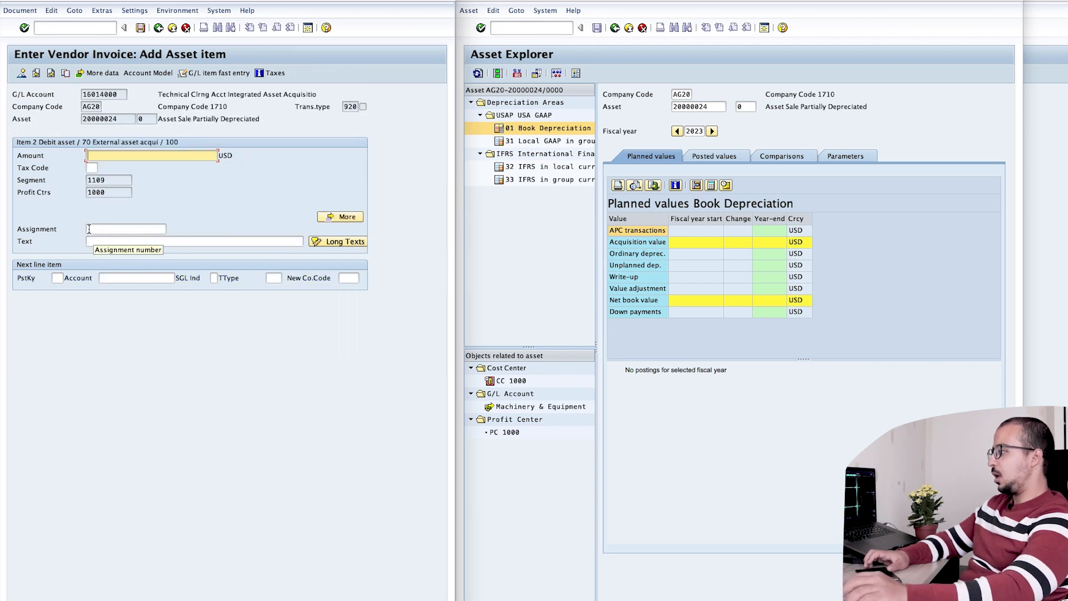
Fill the asset item with the balancing amount (*) and tax code V0, and post the vendor invoice.
{"action": "type", "text": "*"}
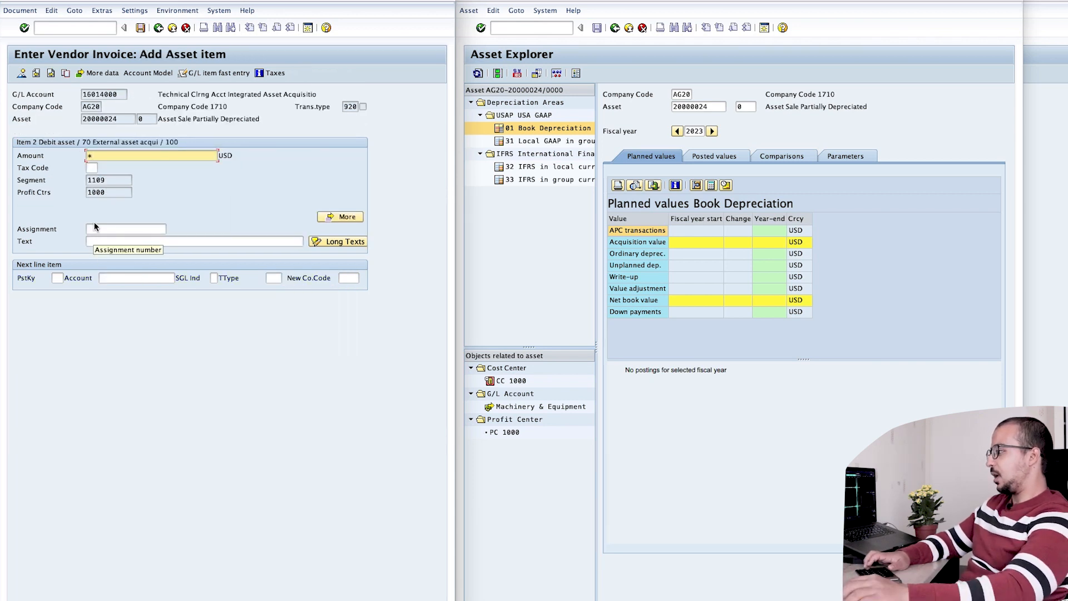
{"action": "left_click", "coordinate": [92, 168]}
{"action": "type", "text": "V0"}
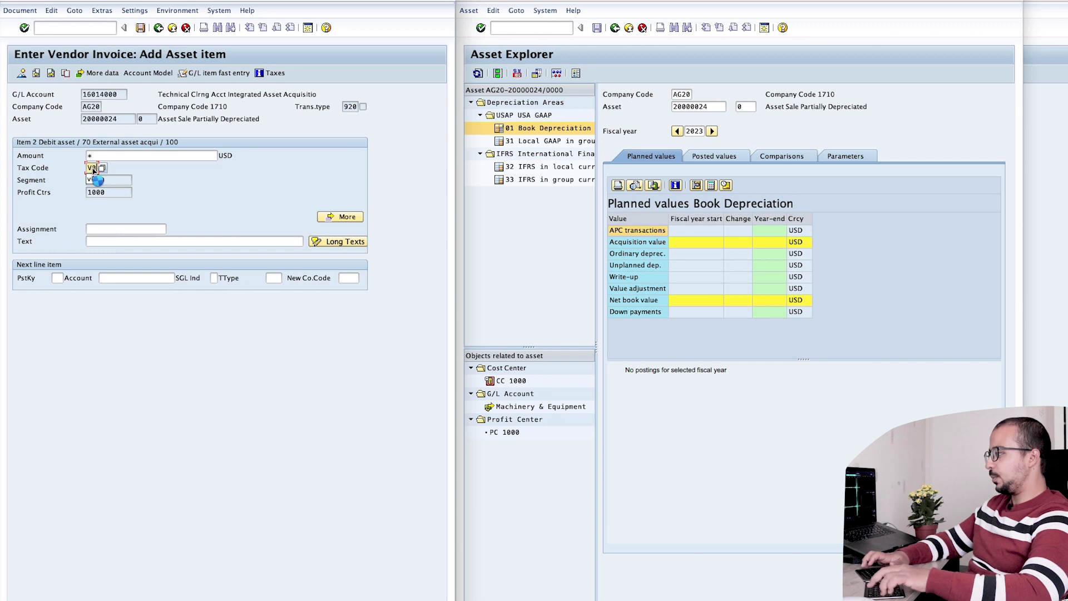
{"action": "key", "text": "Return"}
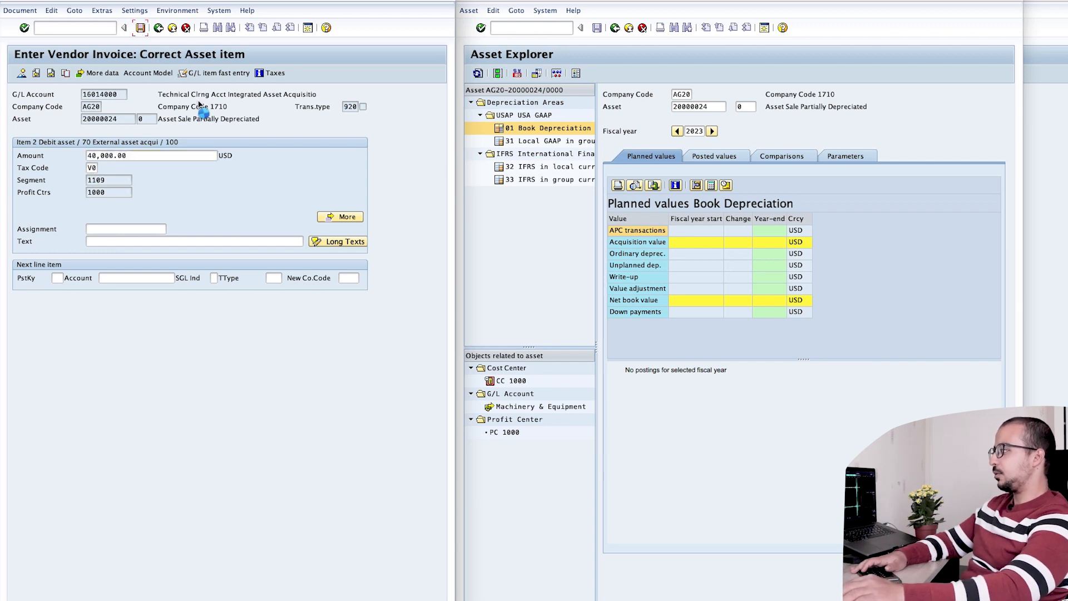
Refresh asset 20000024 in the Asset Explorer and examine its acquisition posting and planned monthly depreciation for 2023.
{"action": "left_click", "coordinate": [478, 73]}
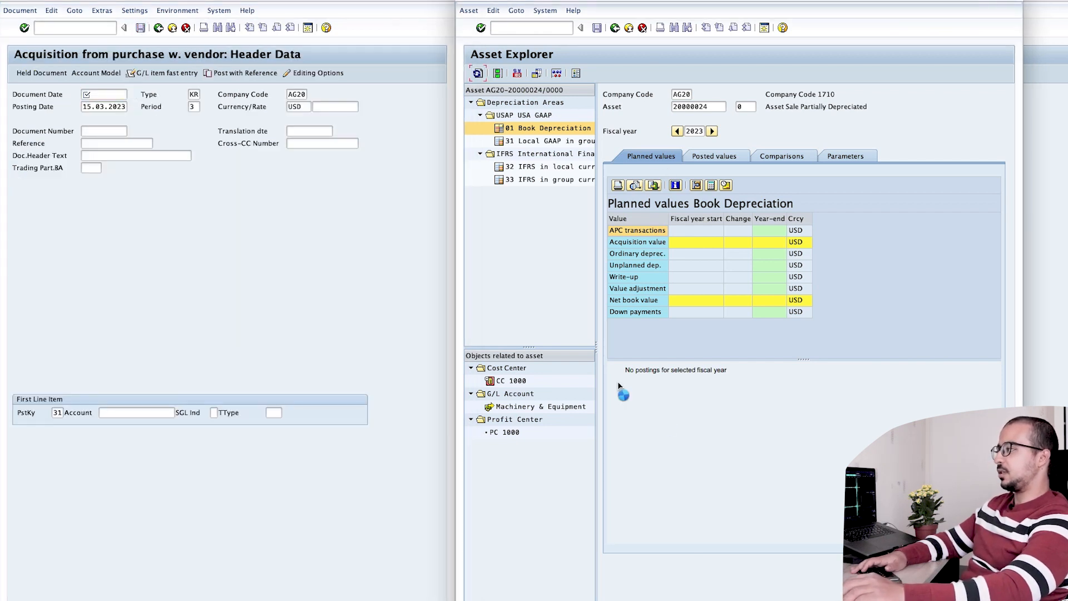
{"action": "left_click", "coordinate": [157, 263]}
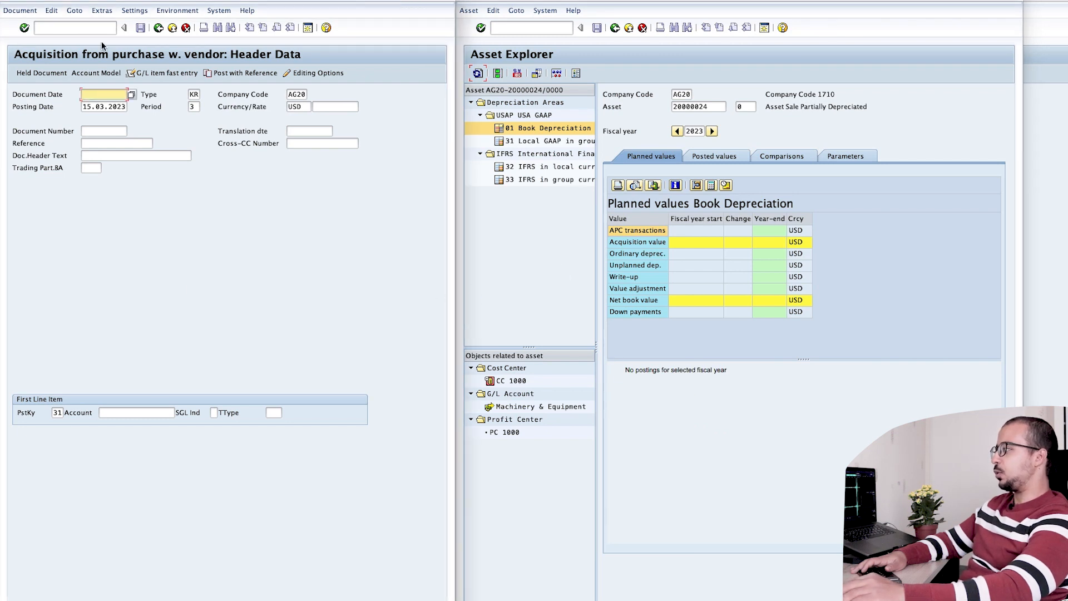
{"action": "left_click", "coordinate": [82, 28]}
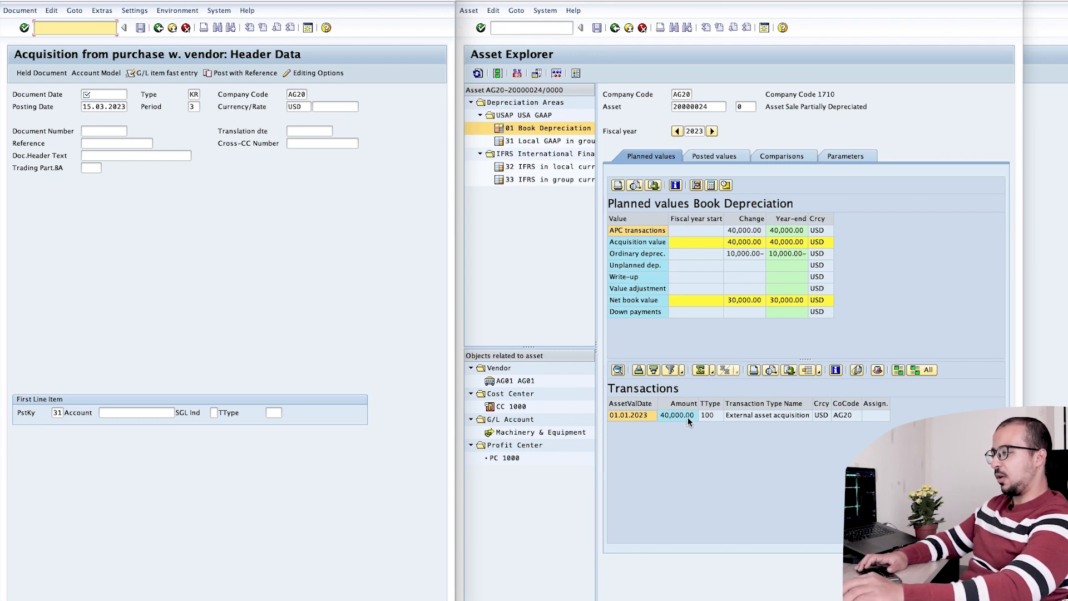
{"action": "left_click", "coordinate": [715, 157]}
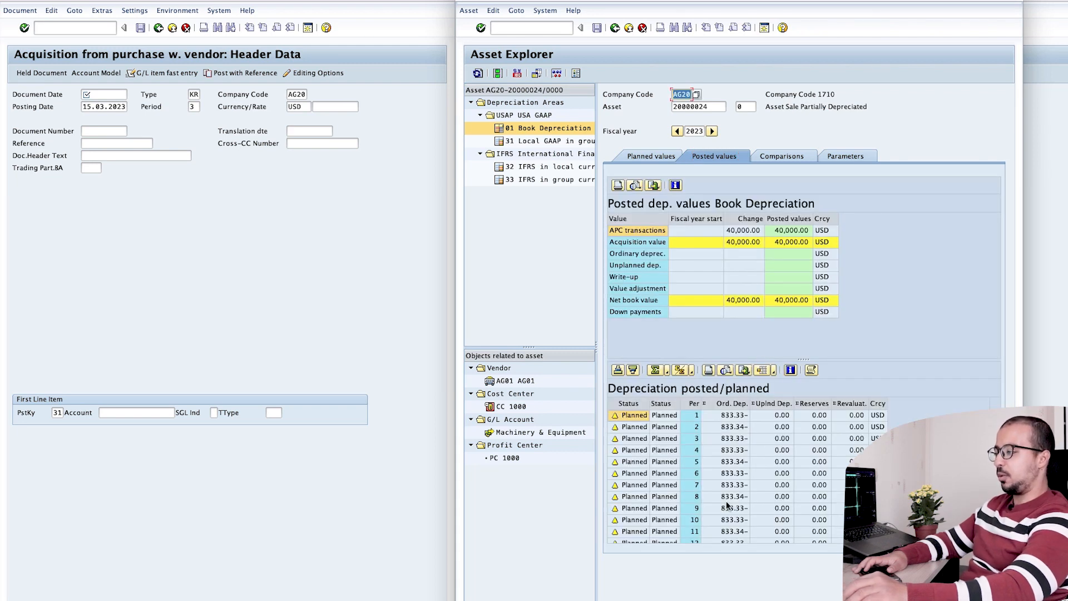
{"action": "scroll", "coordinate": [736, 508], "scroll_direction": "down", "scroll_amount": 1}
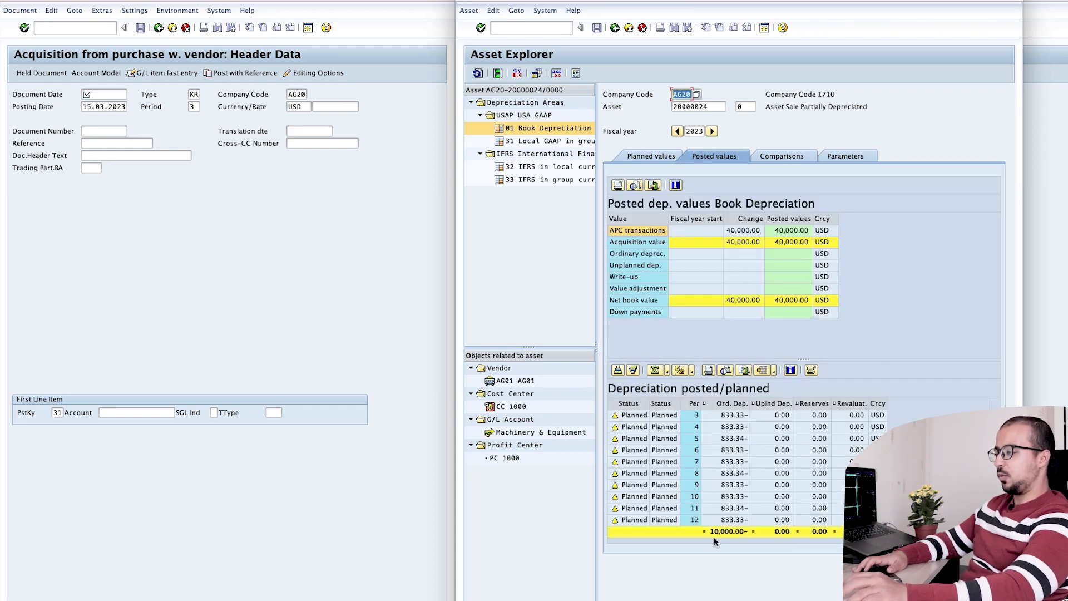
Open transaction AFAB in the acquisition session and set fiscal year 2023, posting period 6 and a detailed log, with test run off.
{"action": "left_click", "coordinate": [252, 339]}
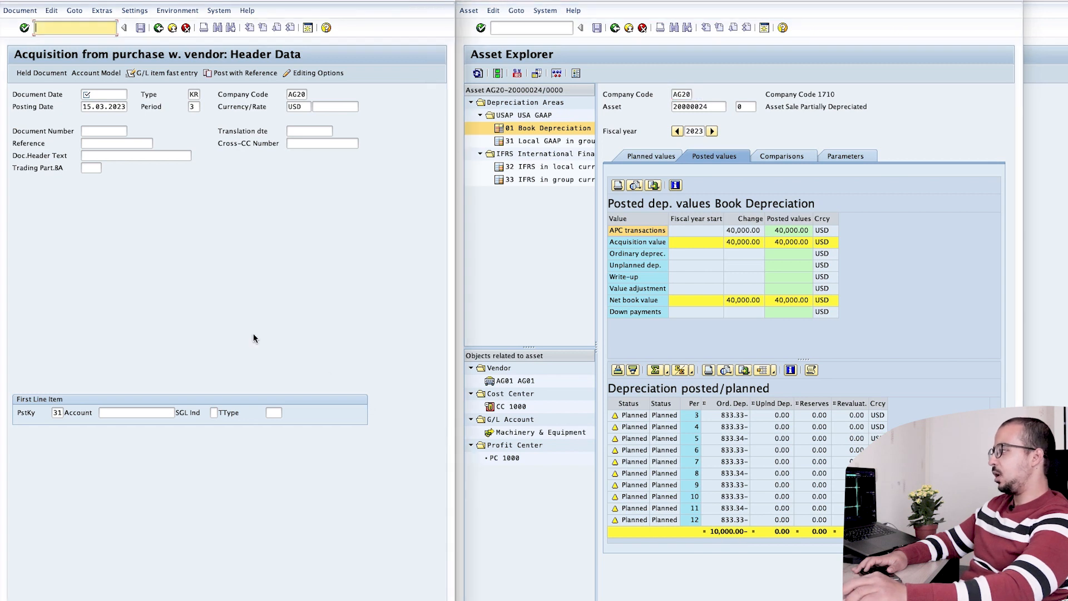
{"action": "type", "text": "/"}
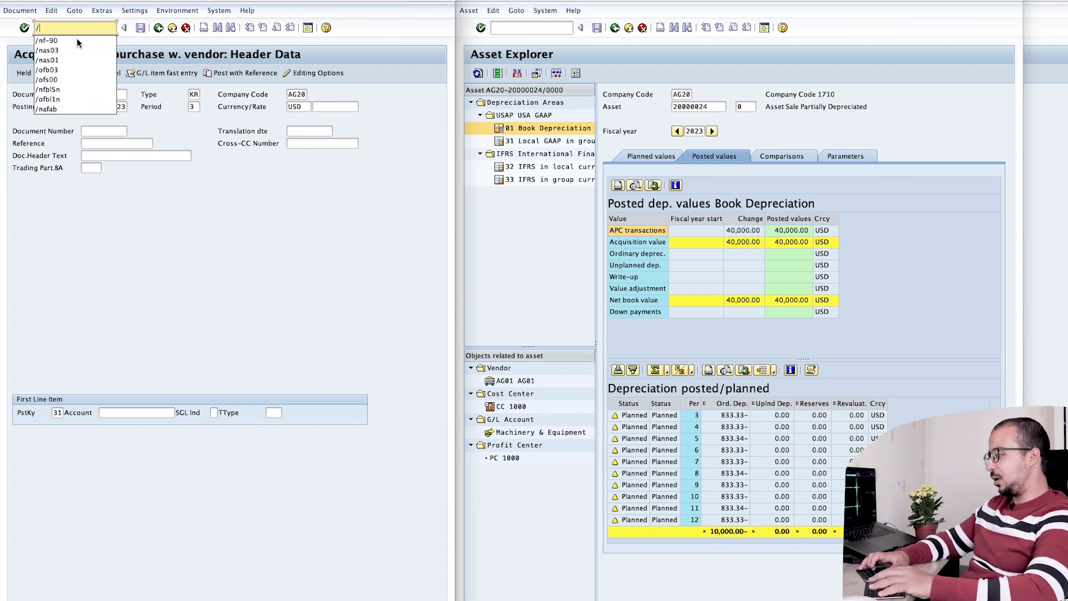
{"action": "type", "text": "nafab"}
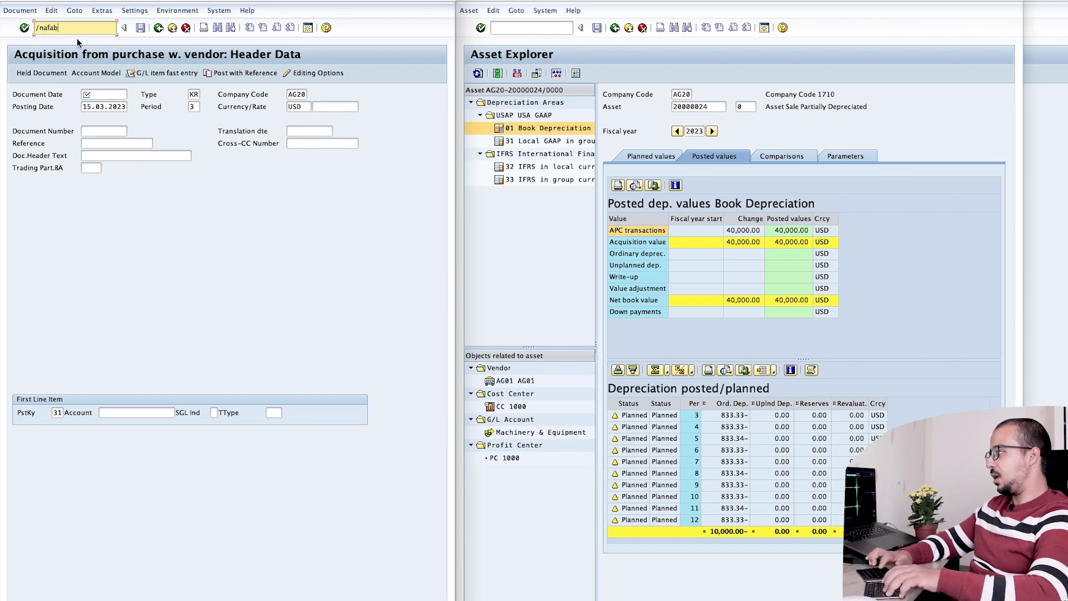
{"action": "key", "text": "Return"}
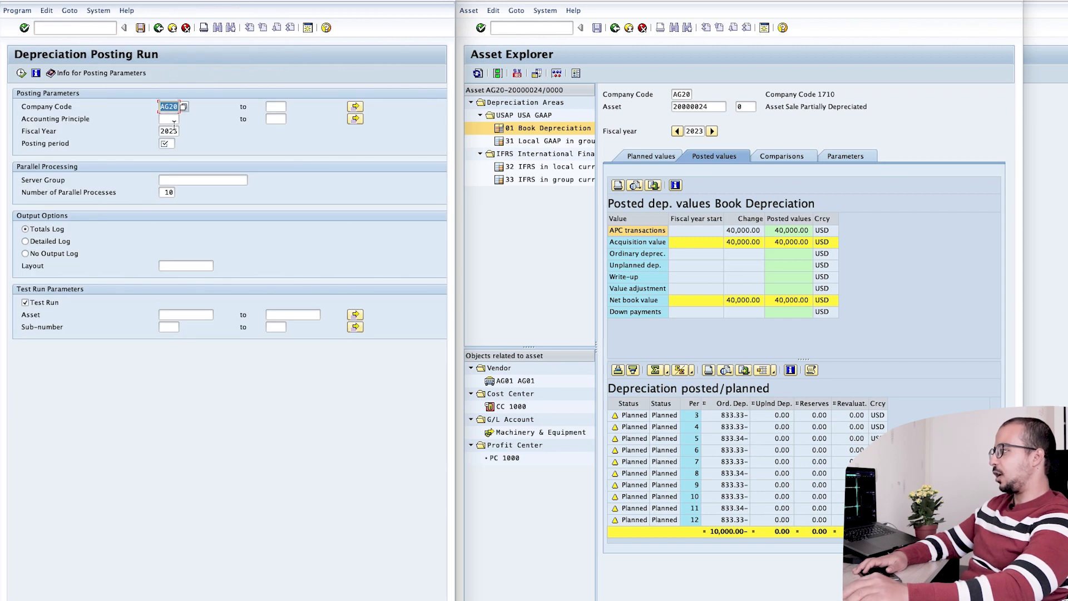
{"action": "left_click", "coordinate": [166, 144]}
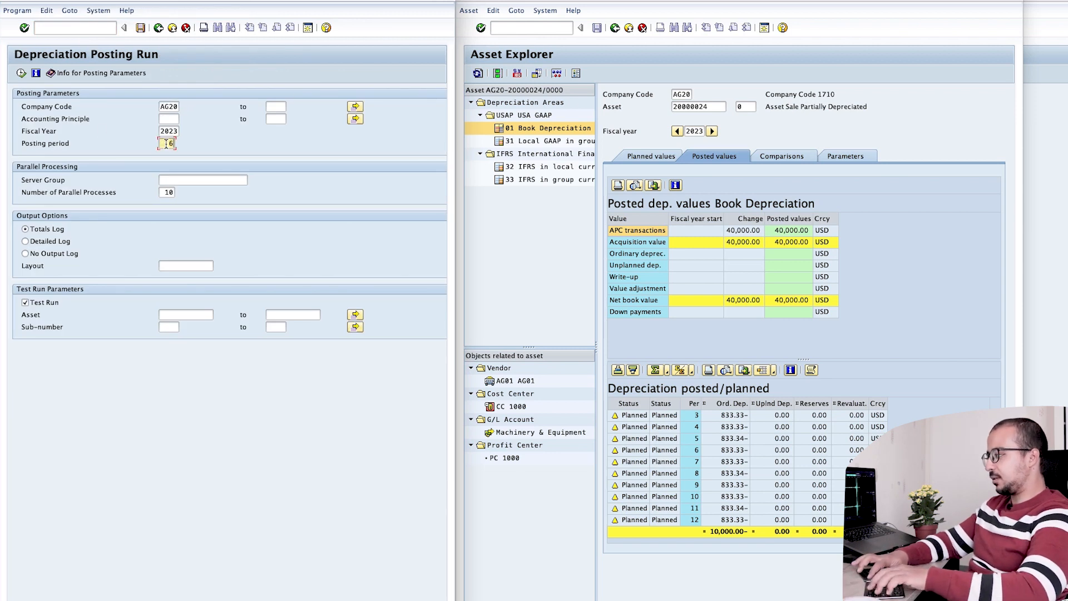
{"action": "double_click", "coordinate": [166, 143]}
{"action": "left_click", "coordinate": [34, 242]}
{"action": "left_click", "coordinate": [55, 306]}
Execute the depreciation run in the background with an immediate start, and check the refreshed posted values of asset 20000024.
{"action": "left_click", "coordinate": [16, 10]}
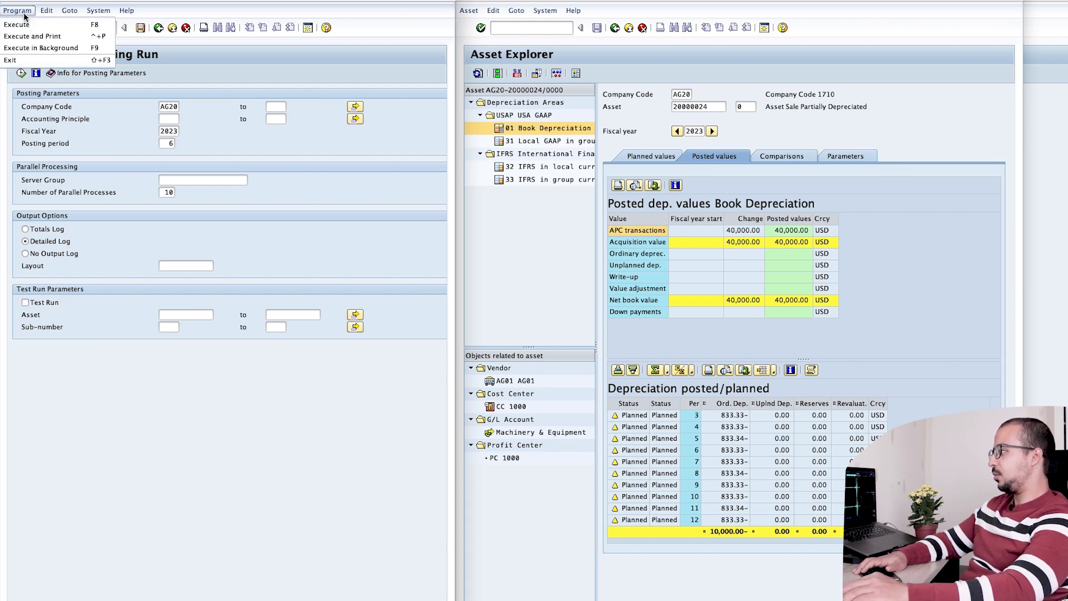
{"action": "left_click", "coordinate": [34, 49]}
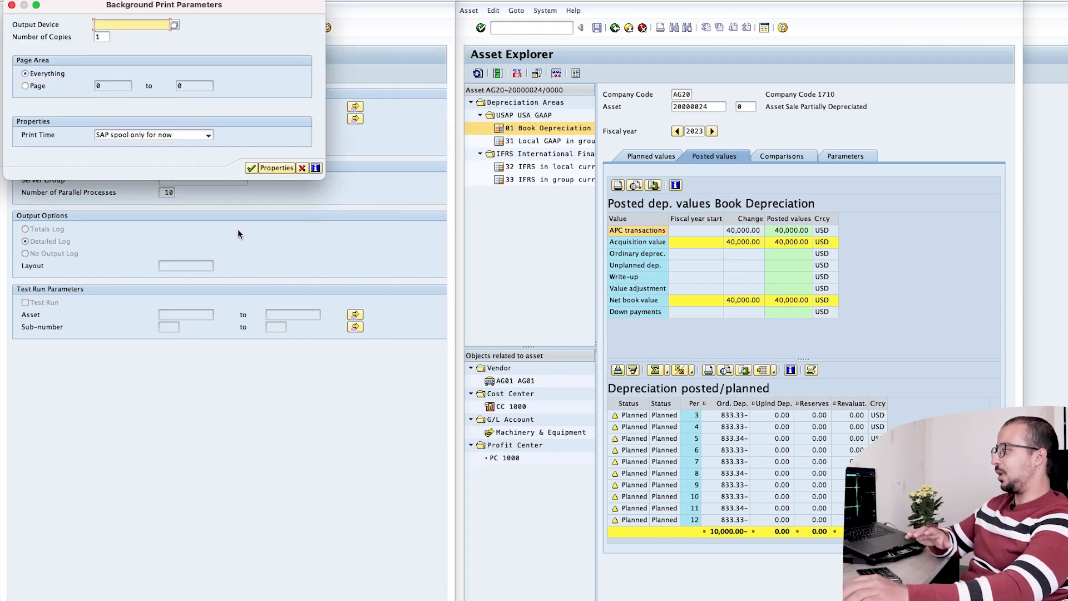
{"action": "left_click", "coordinate": [252, 169]}
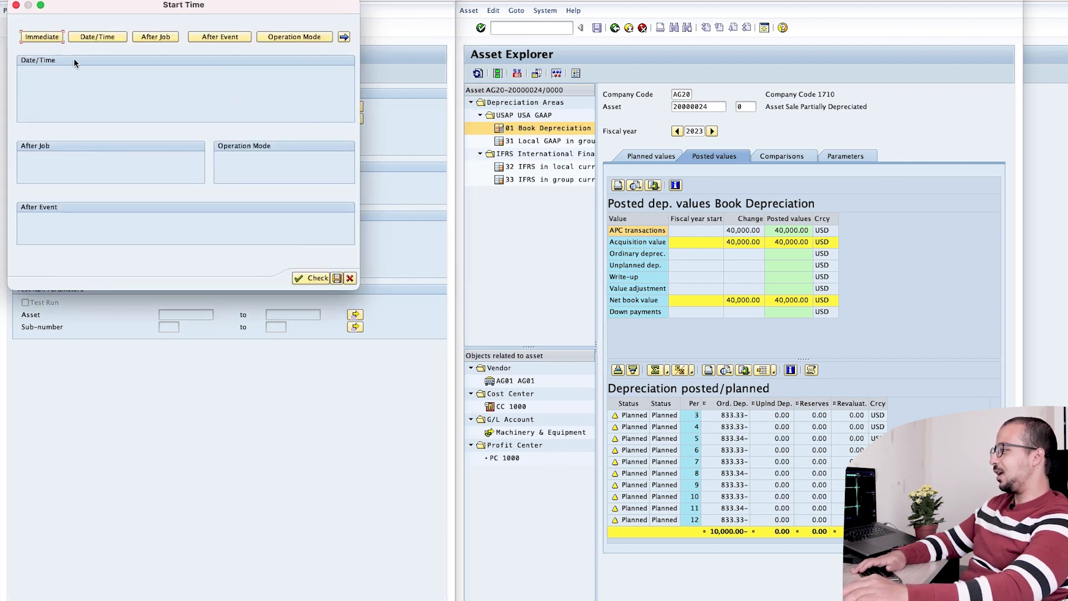
{"action": "left_click", "coordinate": [51, 40]}
{"action": "left_click", "coordinate": [246, 293]}
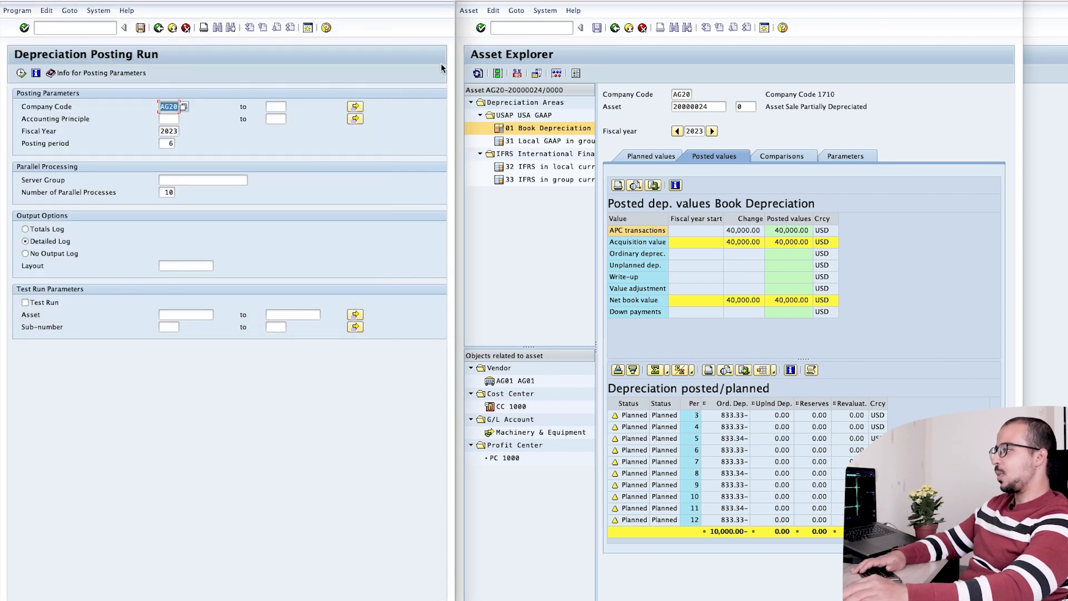
{"action": "left_click", "coordinate": [477, 72]}
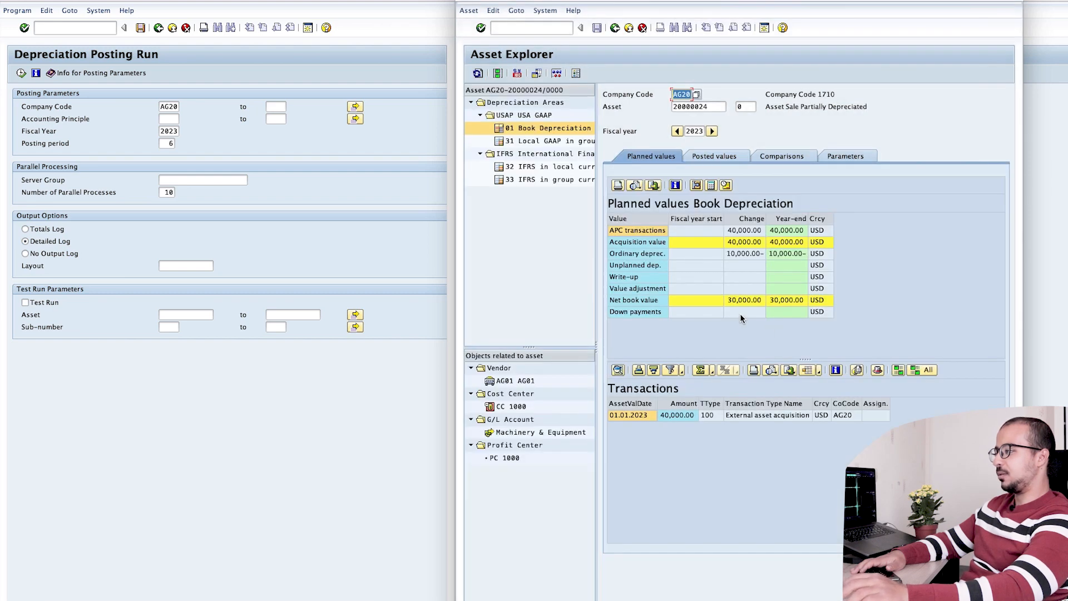
{"action": "left_click", "coordinate": [702, 157]}
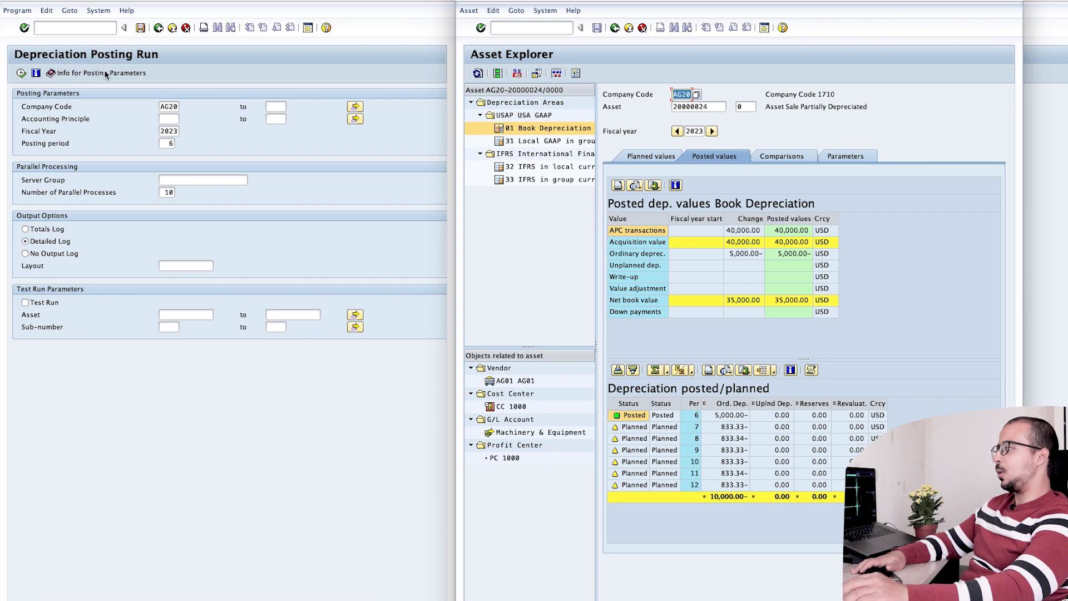
Leave the depreciation posting run and open transaction ABAON, Asset Sale Without Customer, for asset 20000024.
{"action": "left_click", "coordinate": [141, 20]}
{"action": "left_click", "coordinate": [158, 27]}
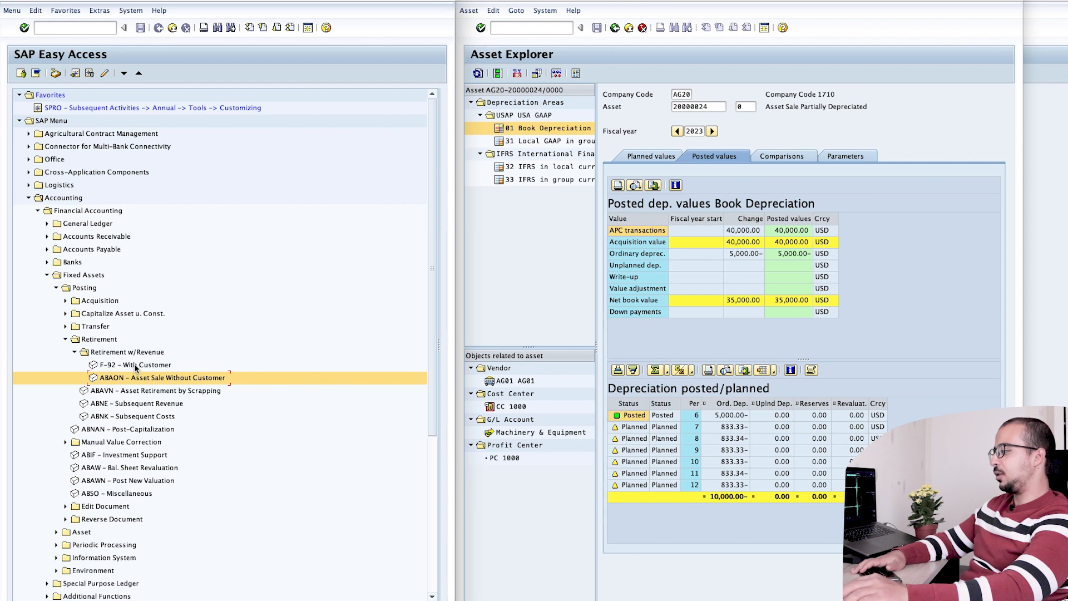
{"action": "scroll", "coordinate": [131, 363], "scroll_direction": "down", "scroll_amount": 1}
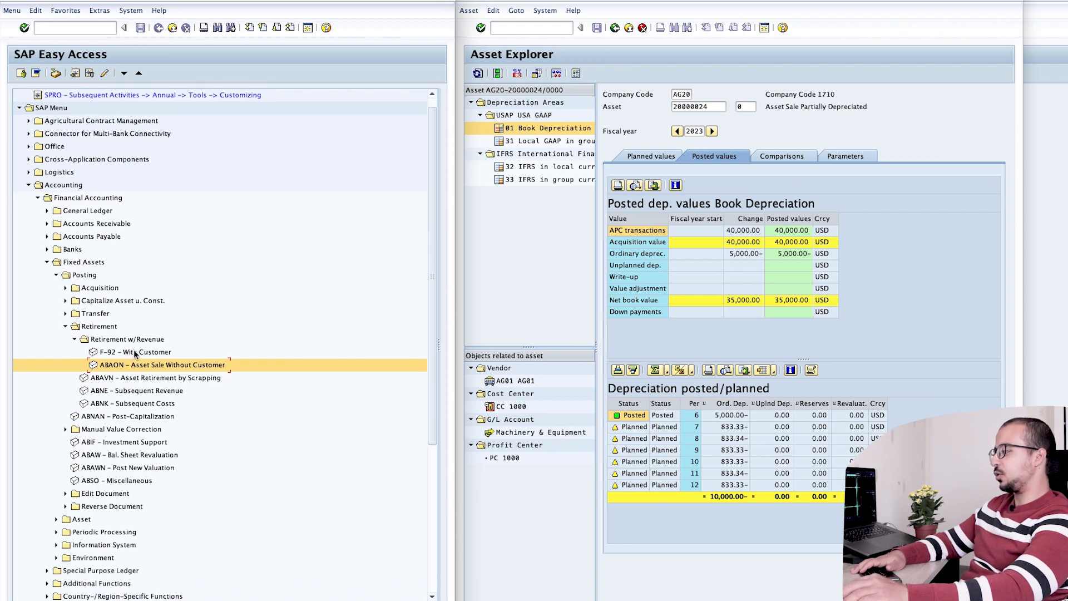
{"action": "scroll", "coordinate": [139, 357], "scroll_direction": "up", "scroll_amount": 1}
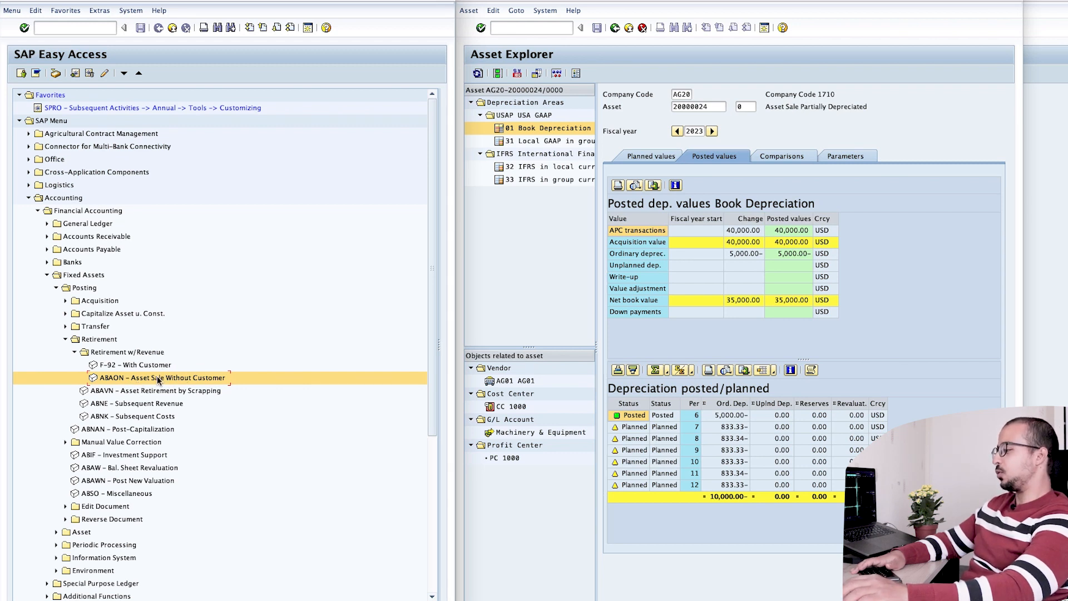
{"action": "double_click", "coordinate": [168, 376]}
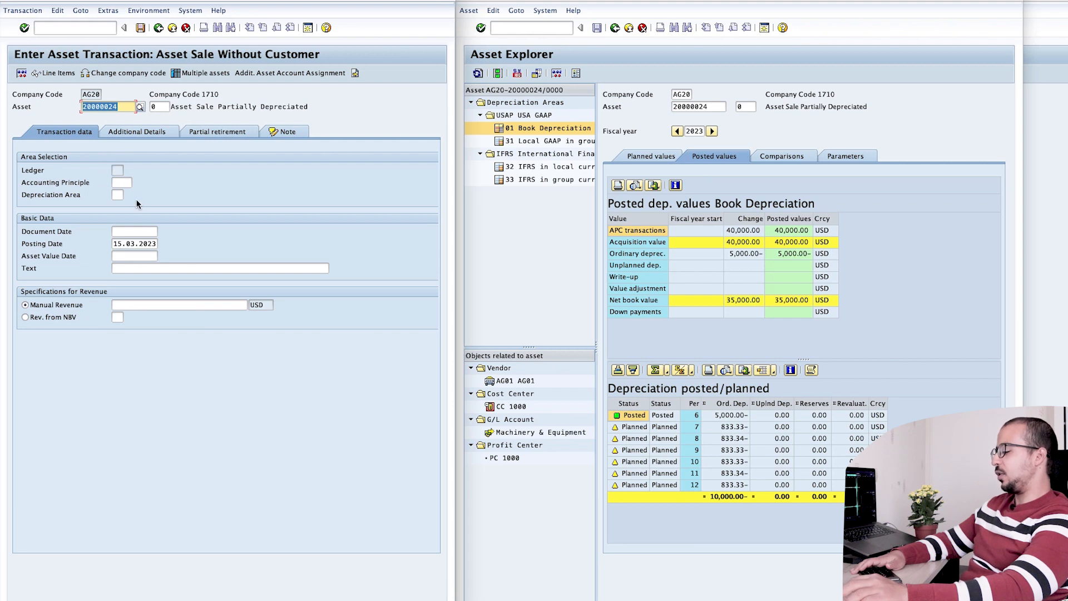
Set the document, posting and asset value dates of the sale to 01.07.2023 and enter a manual revenue of 30,000 USD.
{"action": "left_click", "coordinate": [139, 231]}
{"action": "type", "text": "01072023"}
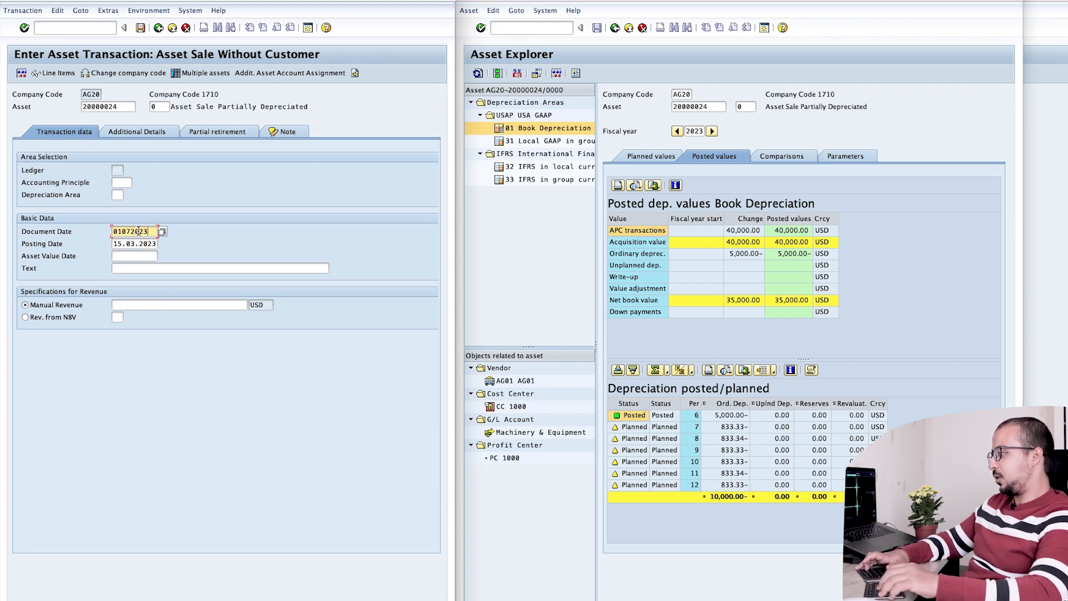
{"action": "key", "text": "Tab"}
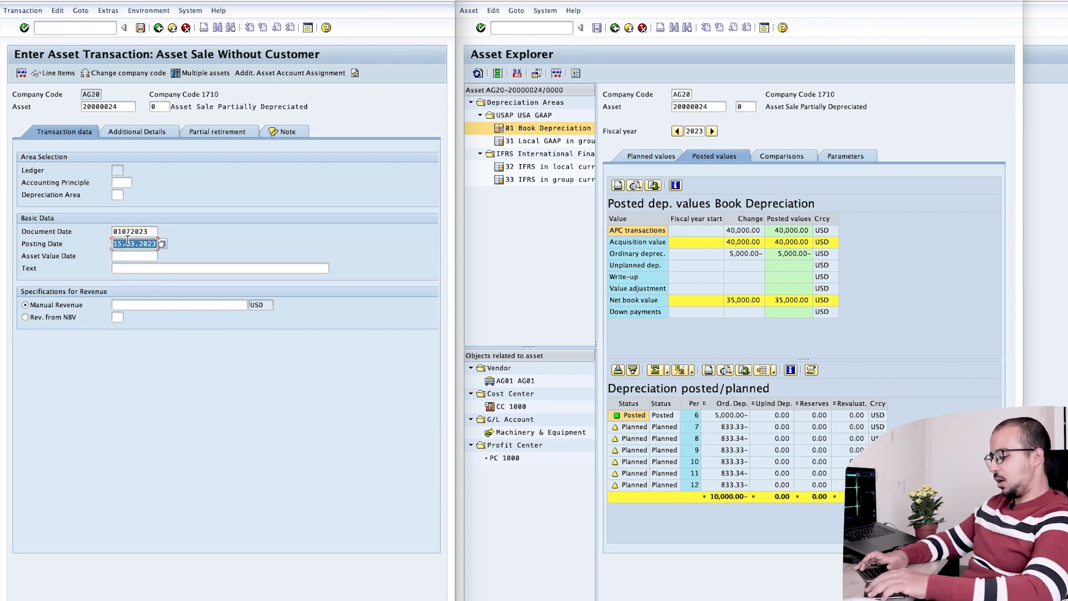
{"action": "type", "text": "010"}
{"action": "type", "text": "72023"}
{"action": "left_click", "coordinate": [137, 257]}
{"action": "type", "text": "0107202"}
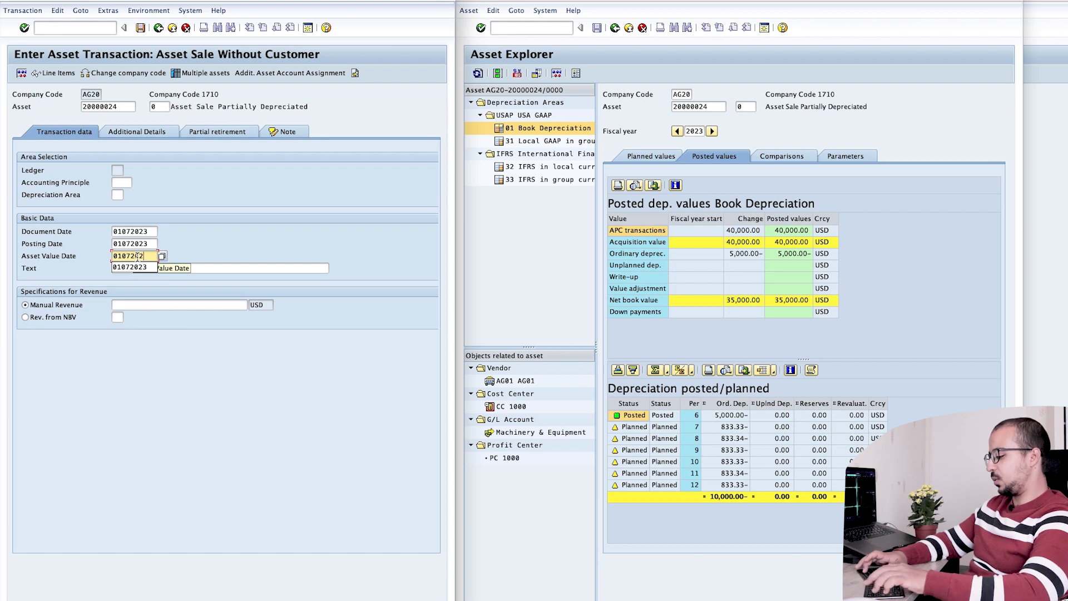
{"action": "left_click", "coordinate": [139, 266]}
{"action": "key", "text": "Return"}
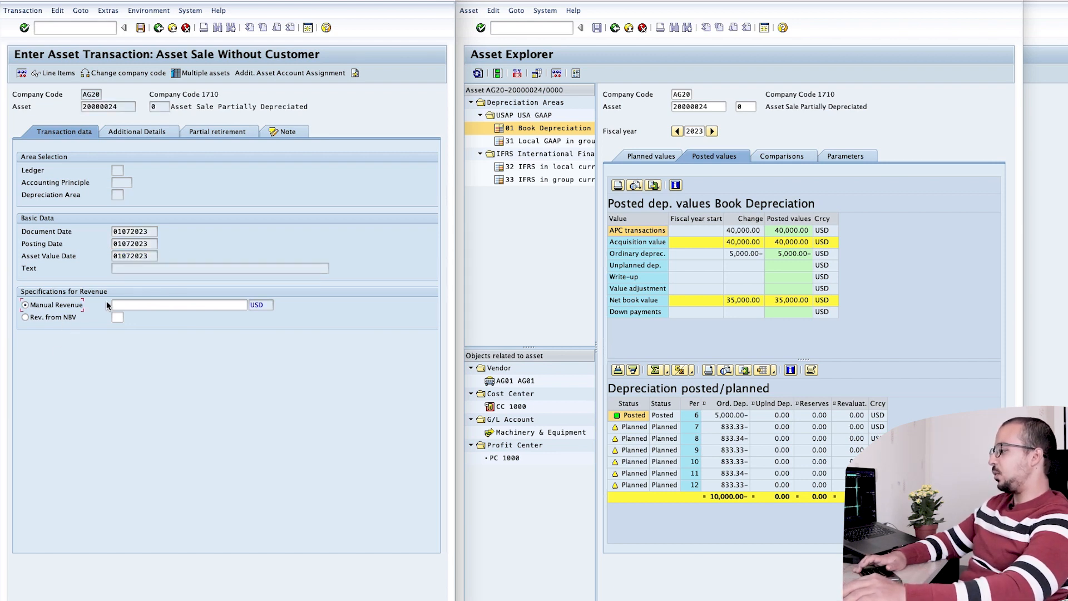
{"action": "left_click", "coordinate": [135, 306]}
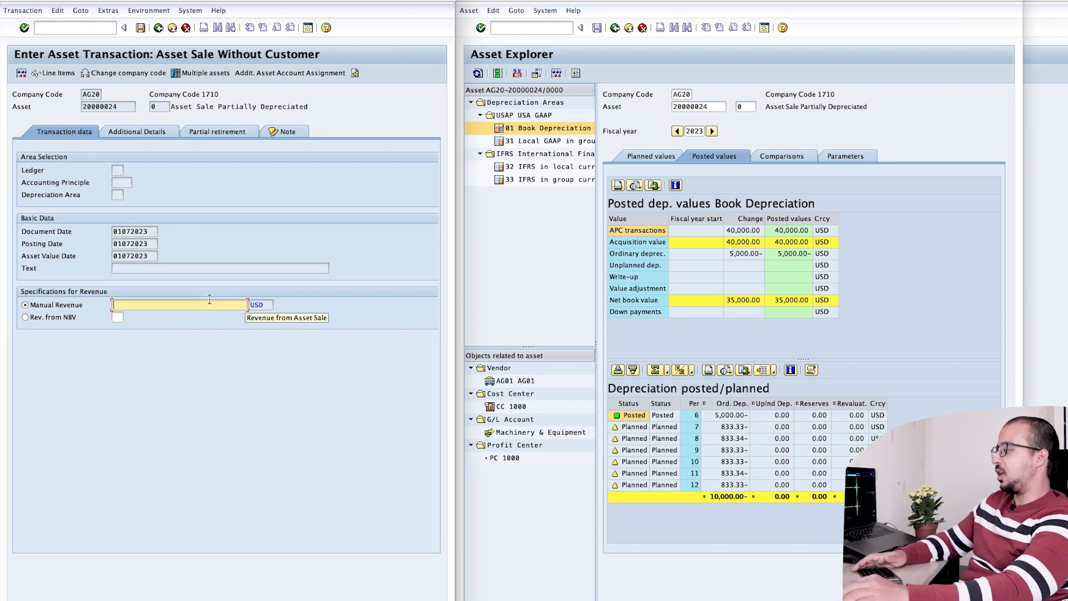
{"action": "type", "text": "30000"}
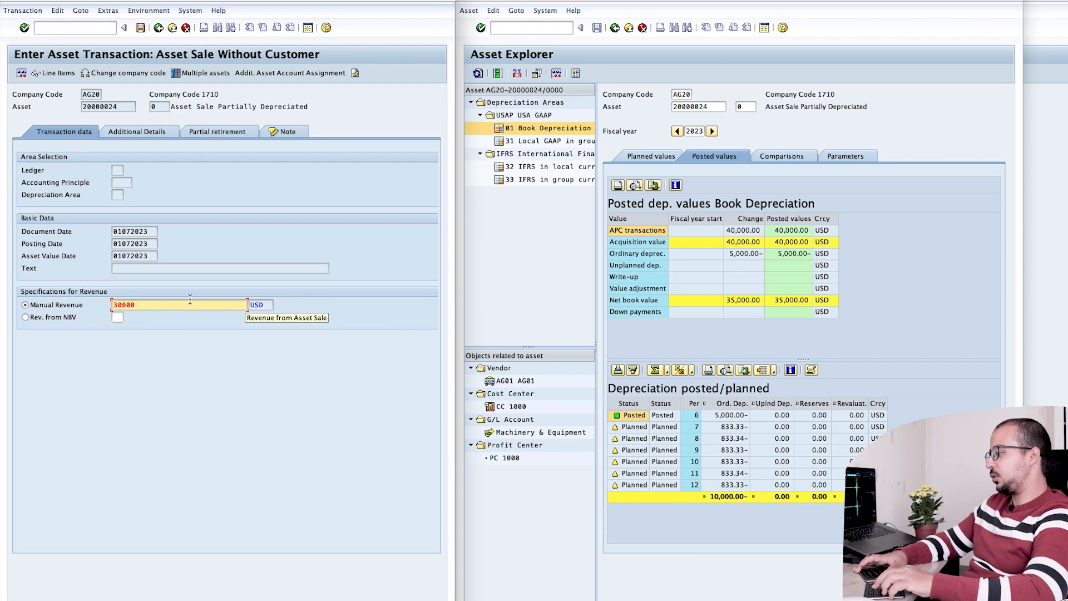
Post the sale of asset 20000024 without customer and close the posting messages.
{"action": "key", "text": "Return"}
{"action": "left_click", "coordinate": [141, 28]}
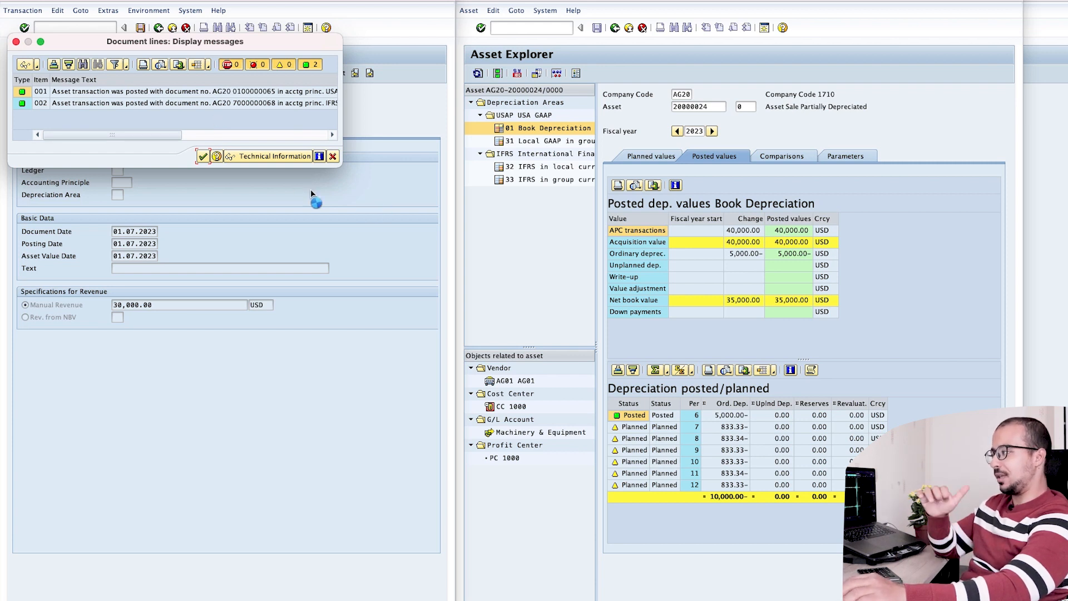
{"action": "left_click", "coordinate": [202, 158]}
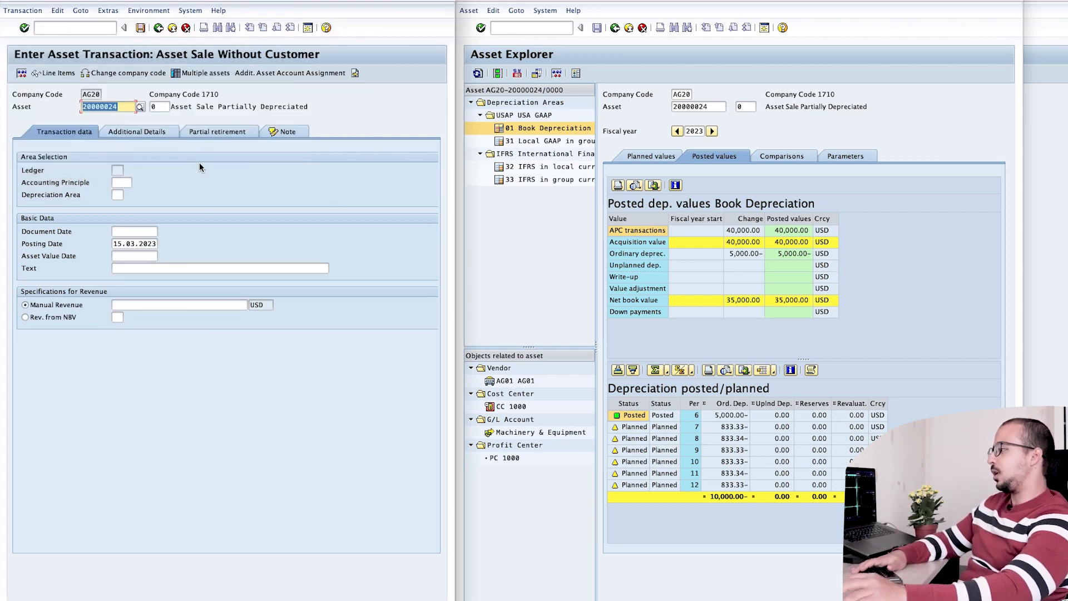
Refresh the values of asset 20000024, open the document of its 01.07.2023 retirement, and view the related accounting documents.
{"action": "left_click", "coordinate": [707, 522]}
{"action": "left_click", "coordinate": [477, 73]}
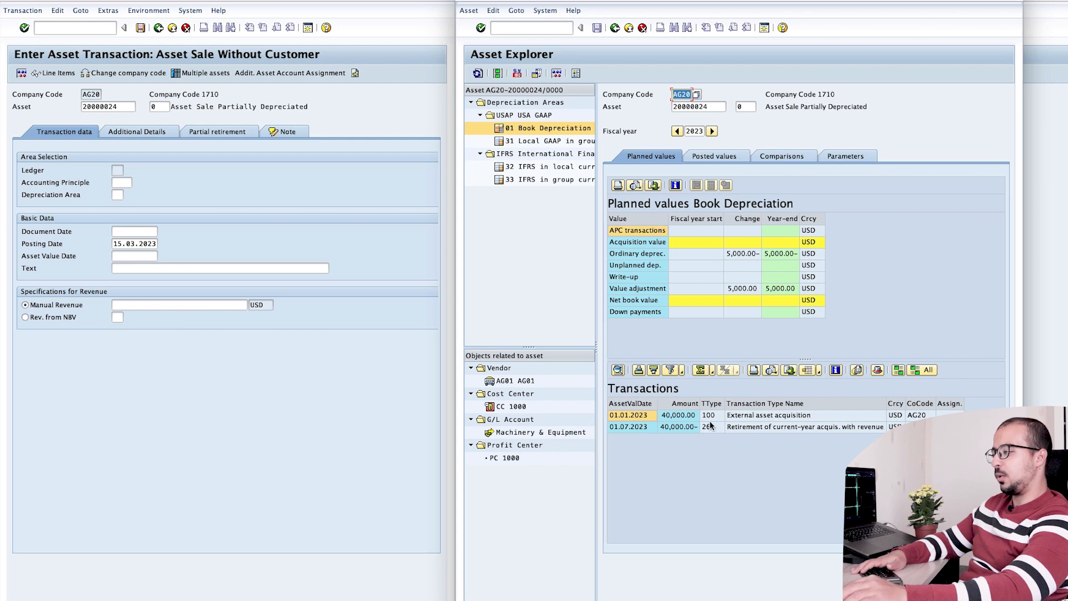
{"action": "double_click", "coordinate": [670, 427]}
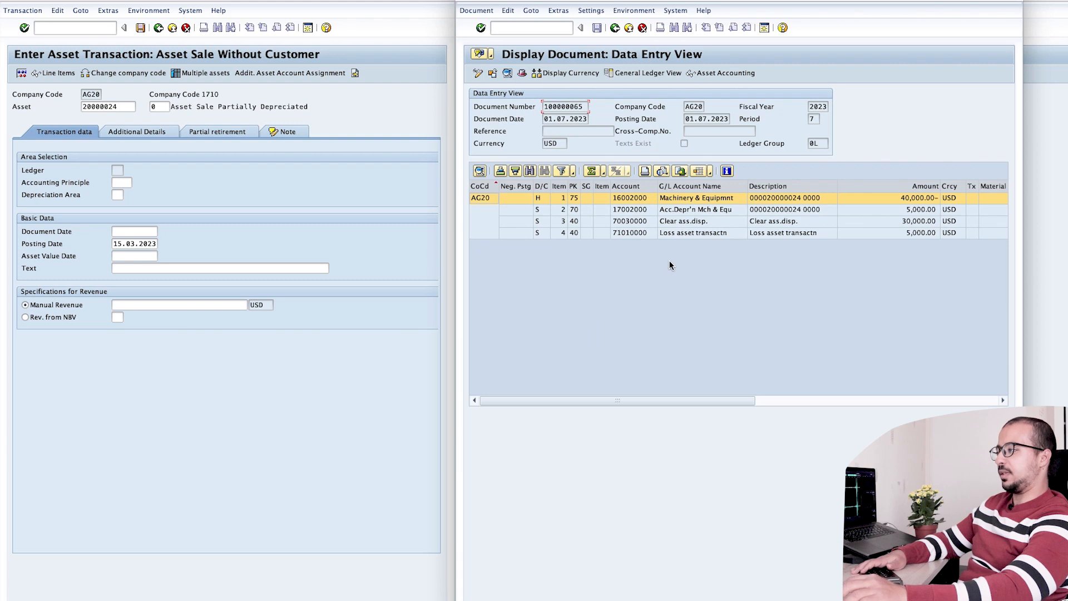
{"action": "left_click", "coordinate": [627, 12]}
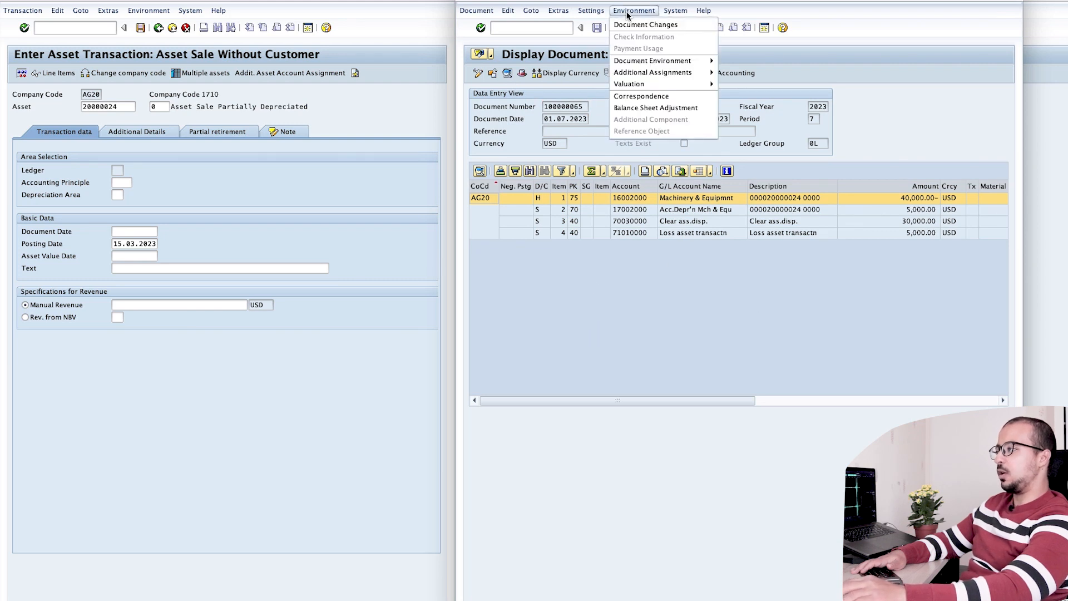
{"action": "mouse_move", "coordinate": [639, 59]}
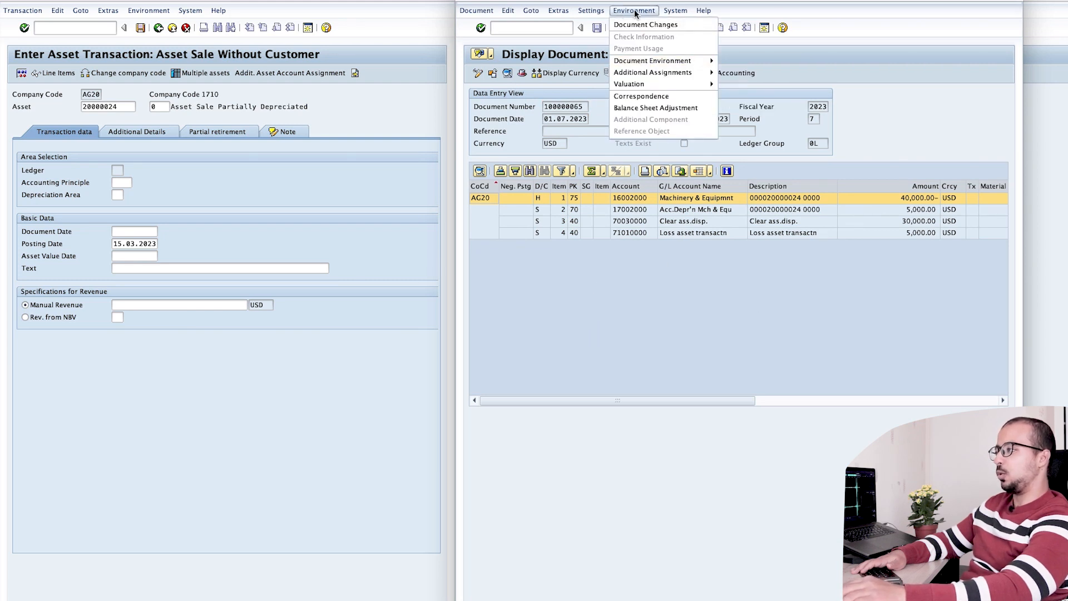
{"action": "left_click", "coordinate": [764, 74]}
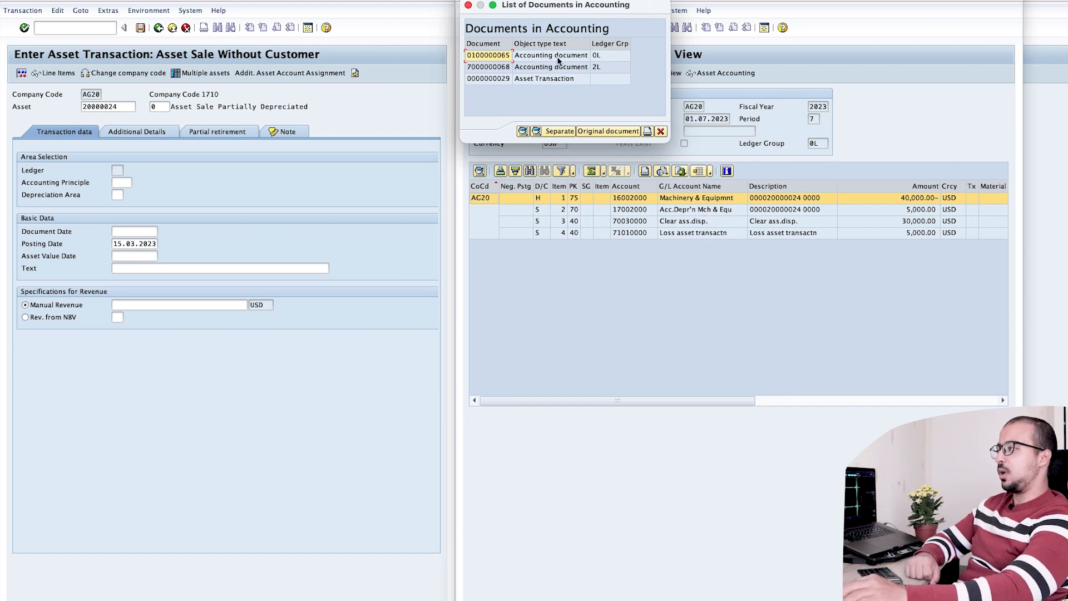
{"action": "left_click", "coordinate": [659, 132]}
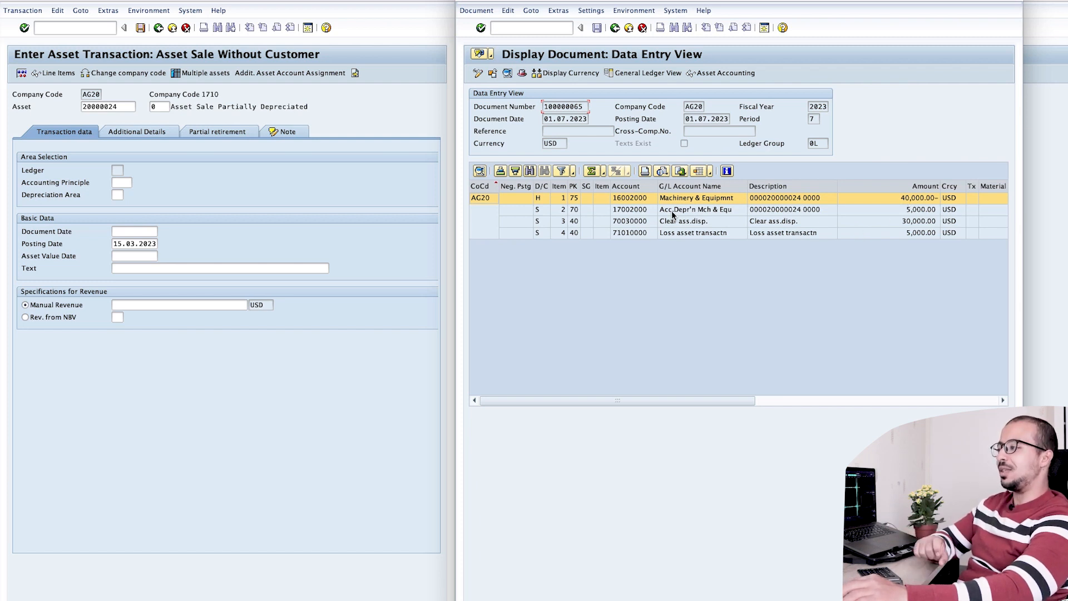
Examine the acquisition value, accumulated depreciation, loss and clearing line items of the asset sale document.
{"action": "left_click", "coordinate": [906, 210]}
{"action": "left_click", "coordinate": [910, 203]}
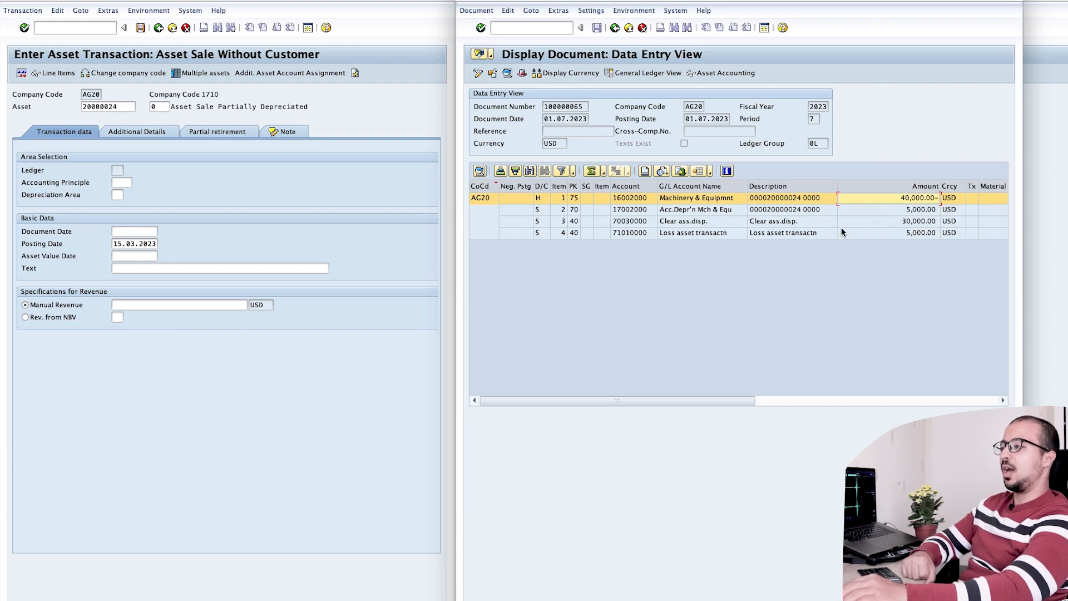
{"action": "left_click", "coordinate": [904, 234]}
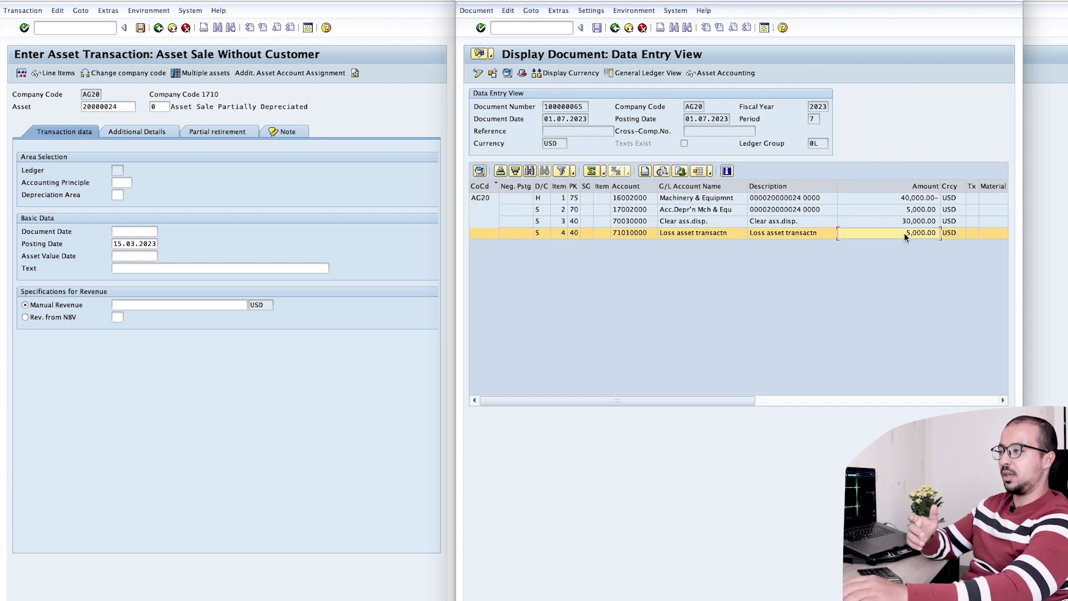
{"action": "left_click", "coordinate": [626, 223]}
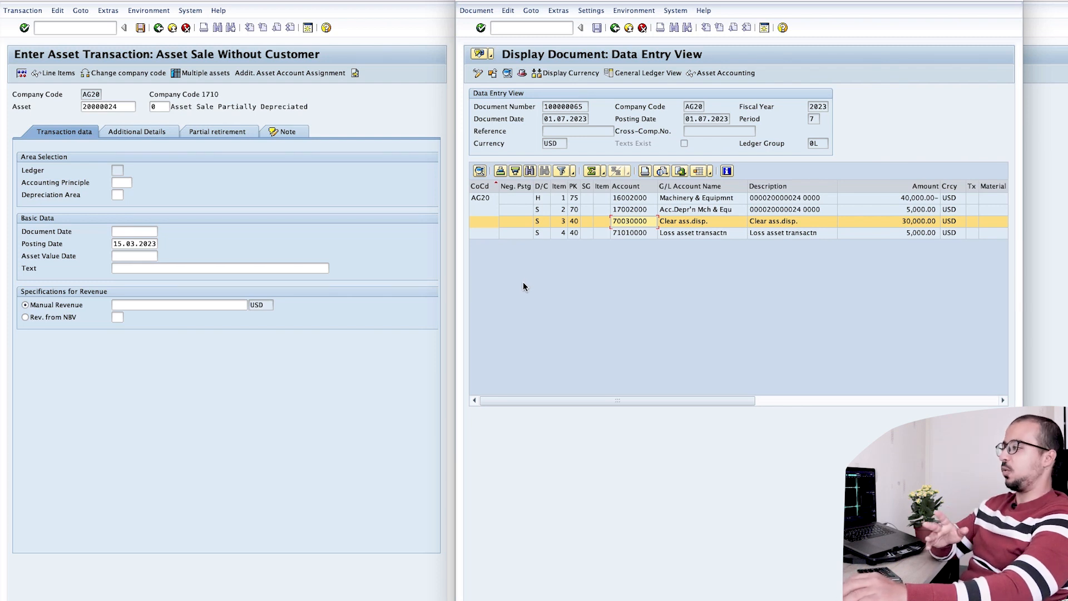
Start a new asset in AS01 with class 2000 and company code AG20, and describe it as "Asset Partial Sale Partially Depreciated".
{"action": "left_click", "coordinate": [221, 394]}
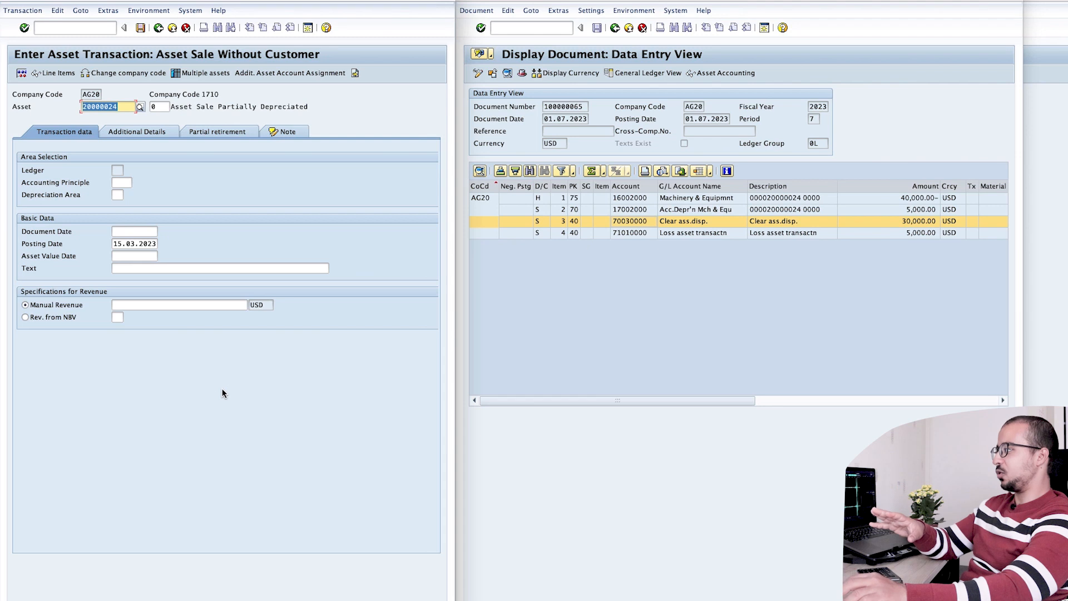
{"action": "left_click", "coordinate": [97, 27]}
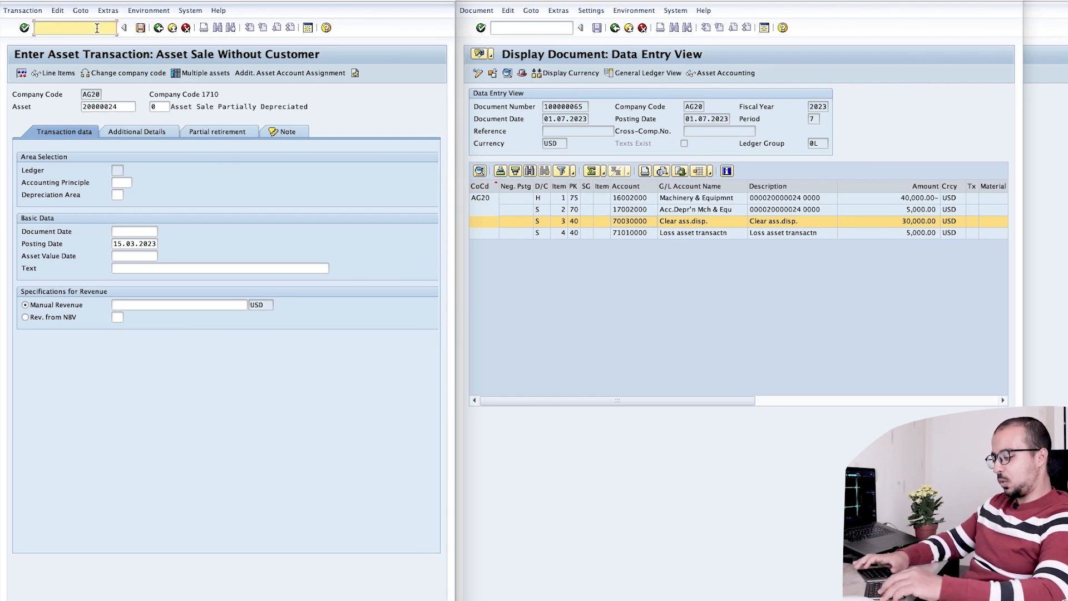
{"action": "type", "text": "/nas01"}
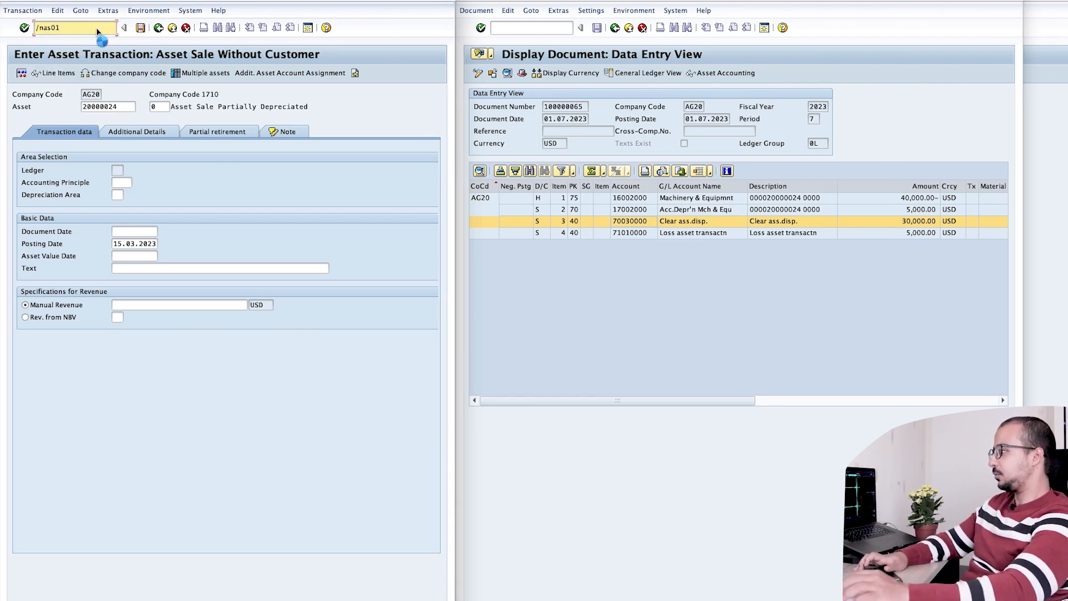
{"action": "key", "text": "Return"}
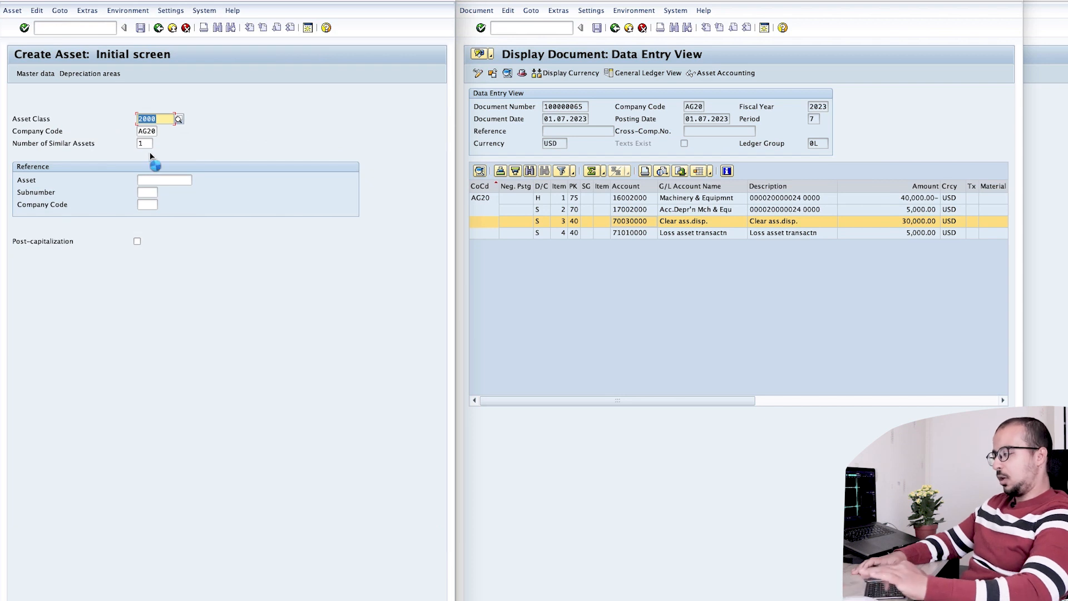
{"action": "key", "text": "Return"}
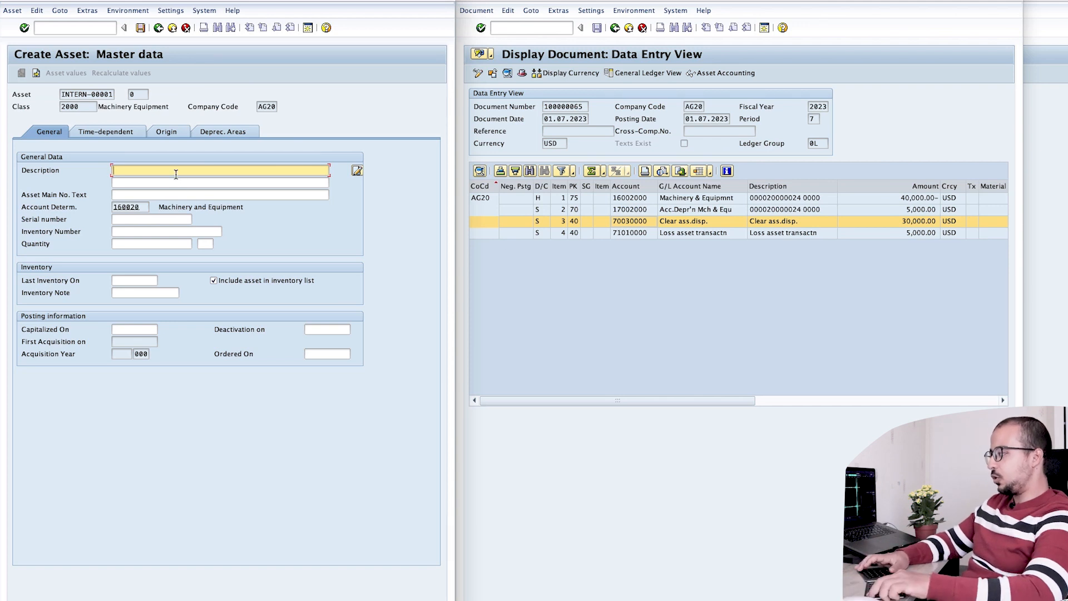
{"action": "key", "text": "Down"}
{"action": "key", "text": "Return"}
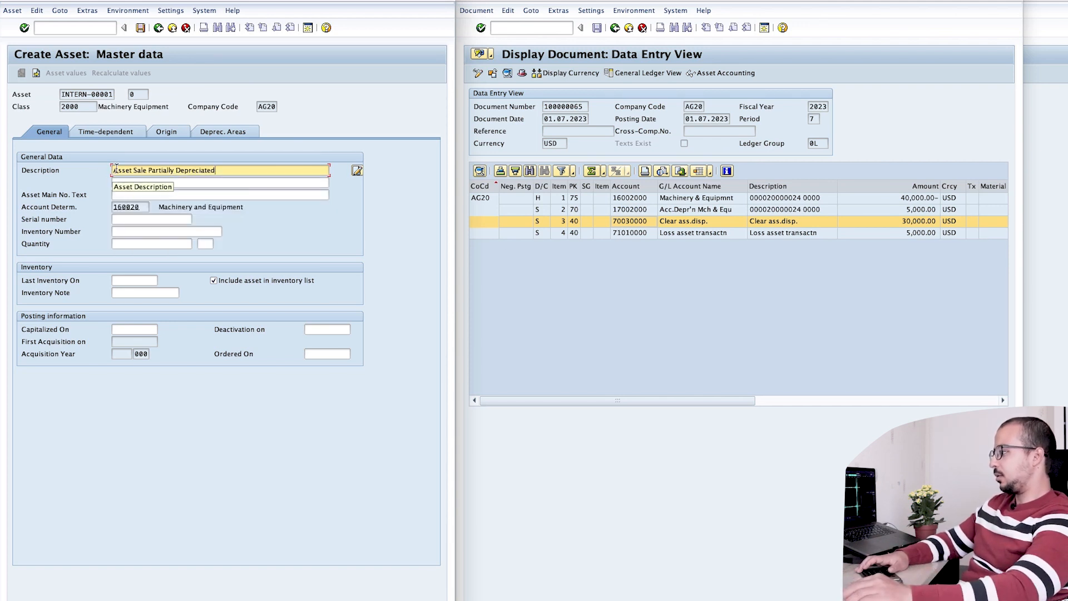
{"action": "left_click", "coordinate": [133, 170]}
{"action": "type", "text": "Partial"}
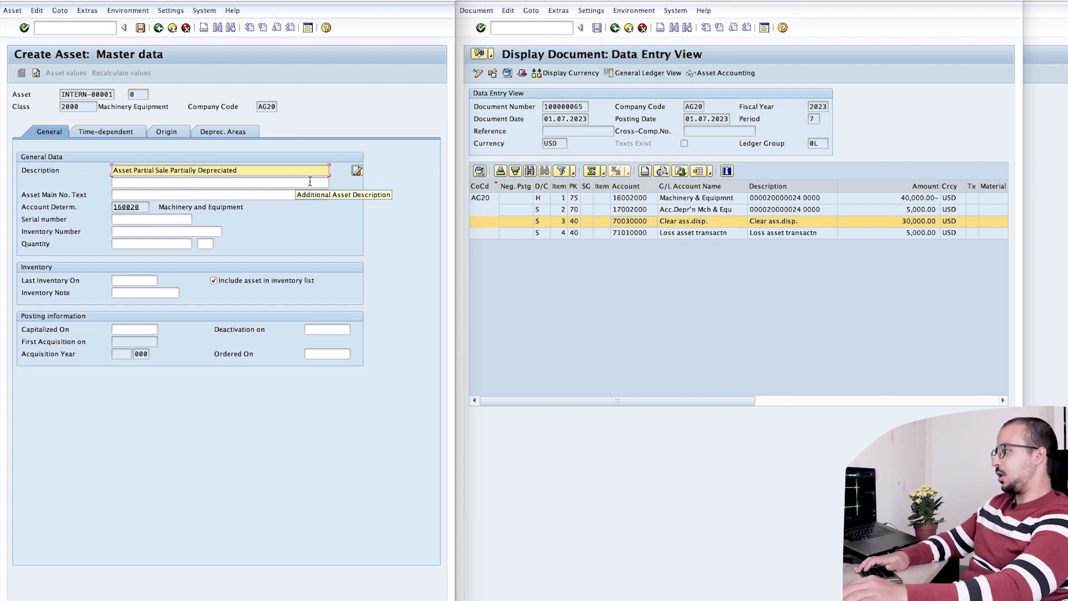
Complete the asset with cost center CC 1000 and a useful life of 4 years for Book Deprctn and IFRS LOCAL, and save it.
{"action": "left_click", "coordinate": [89, 133]}
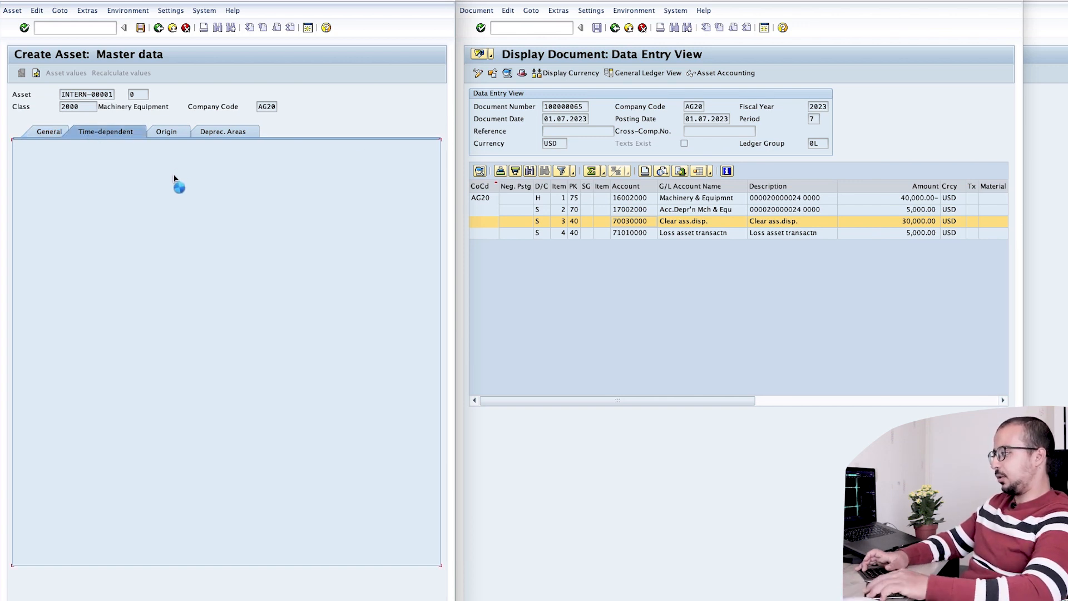
{"action": "left_click", "coordinate": [223, 132]}
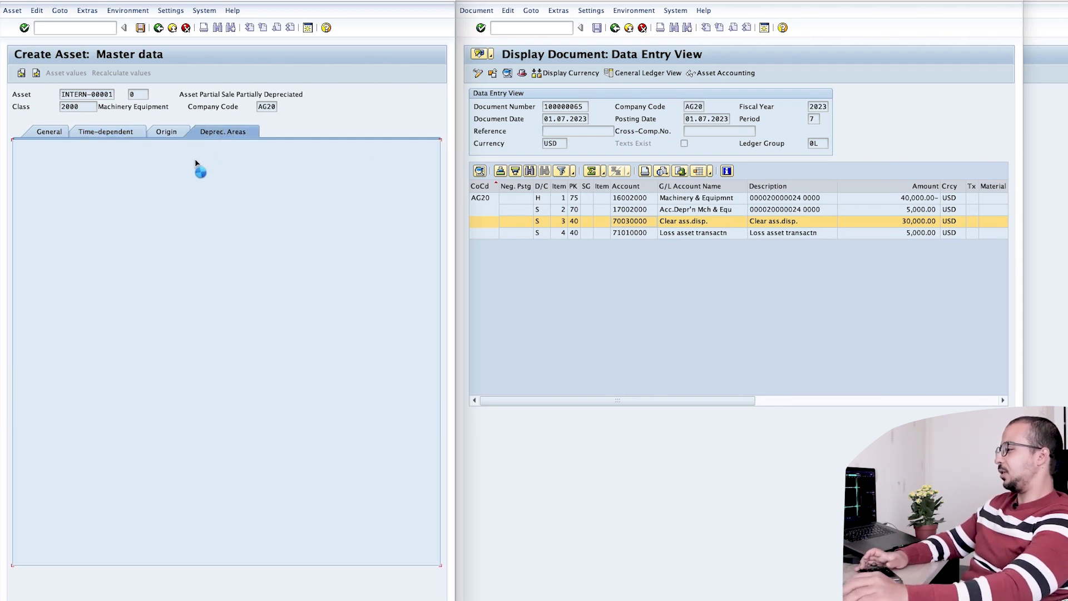
{"action": "type", "text": "4"}
{"action": "key", "text": "Tab"}
{"action": "key", "text": "Tab"}
{"action": "key", "text": "Tab"}
{"action": "type", "text": "4"}
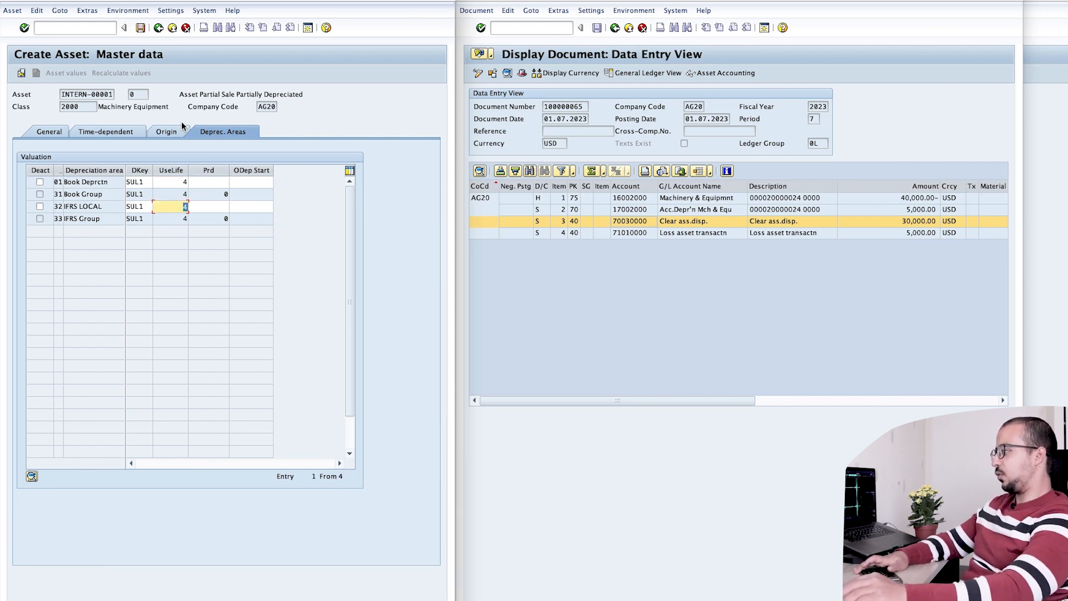
{"action": "left_click", "coordinate": [140, 27]}
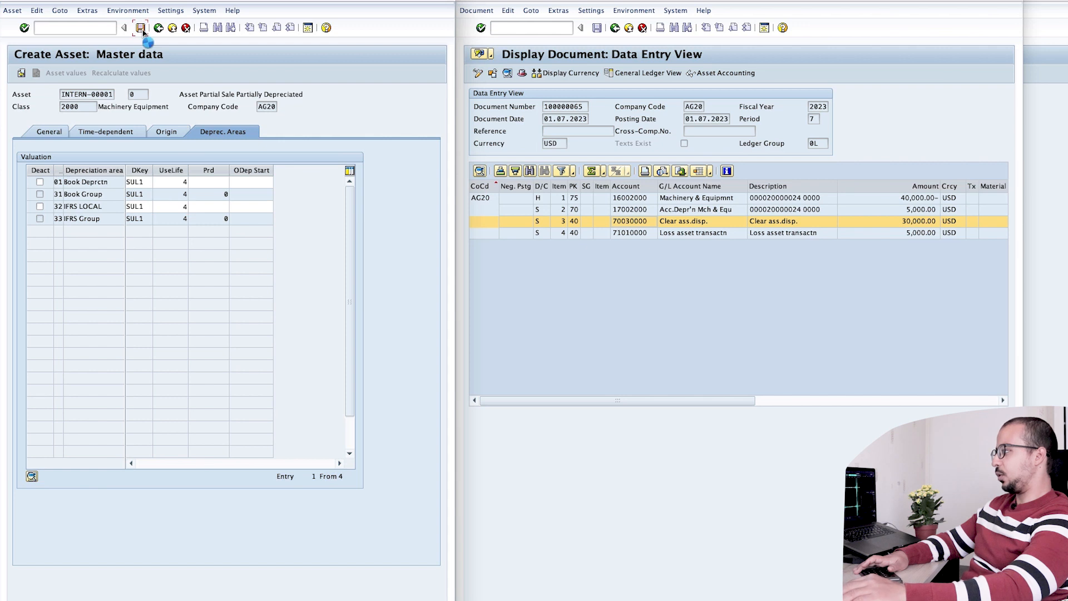
Display the master data of newly created asset 20000025 in the session showing the sale document.
{"action": "left_click", "coordinate": [535, 28]}
{"action": "type", "text": "/nas1"}
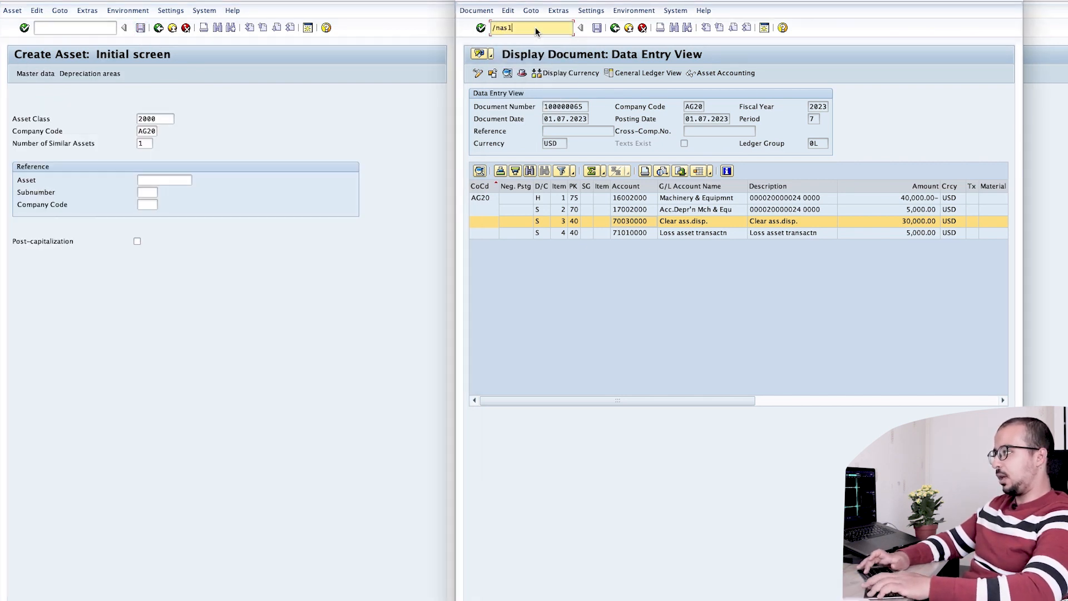
{"action": "key", "text": "Return"}
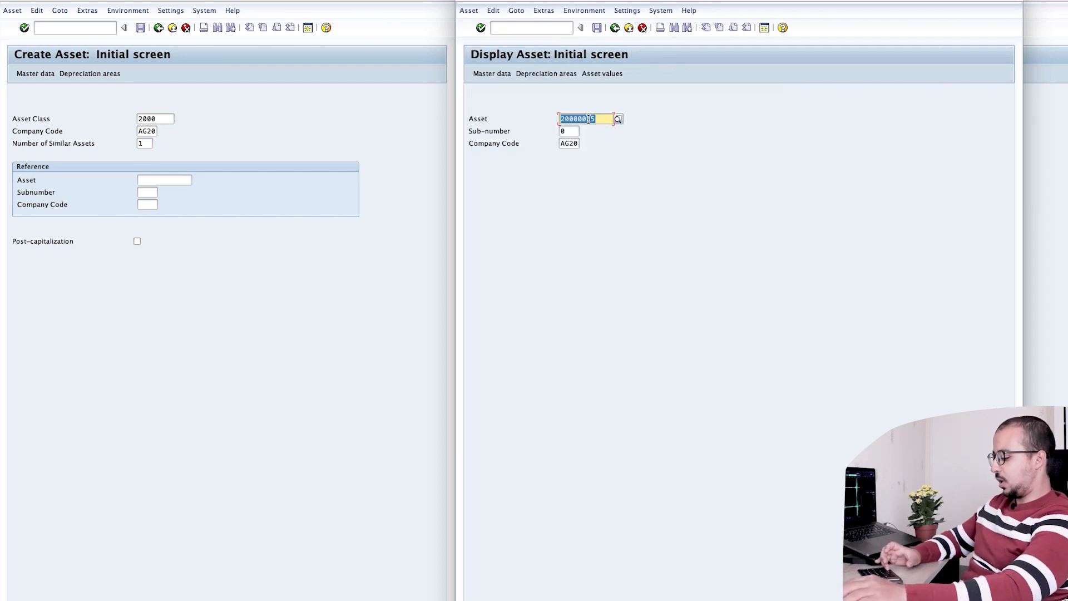
{"action": "key", "text": "Return"}
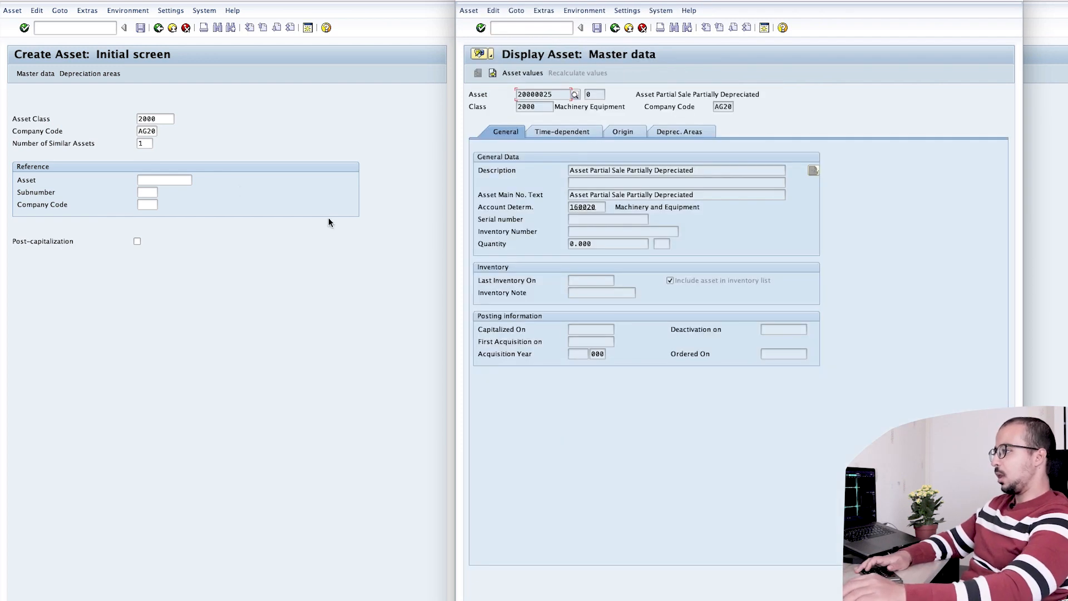
{"action": "left_click", "coordinate": [515, 73]}
Open transaction F-90 in the asset creation session and show the asset values of 20000025 in the other session.
{"action": "left_click", "coordinate": [75, 25]}
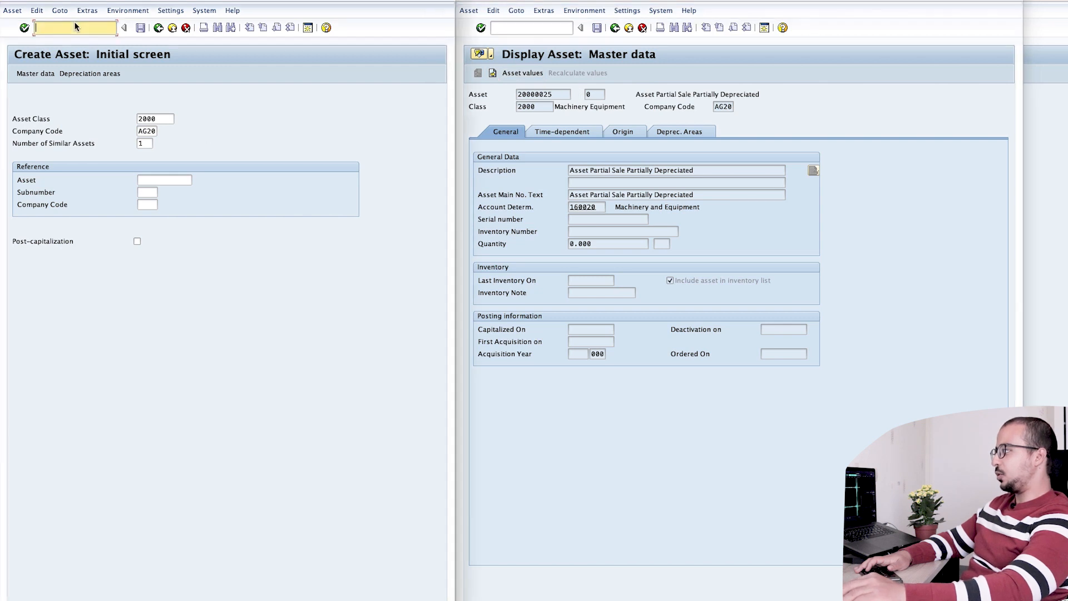
{"action": "type", "text": "/nf-90"}
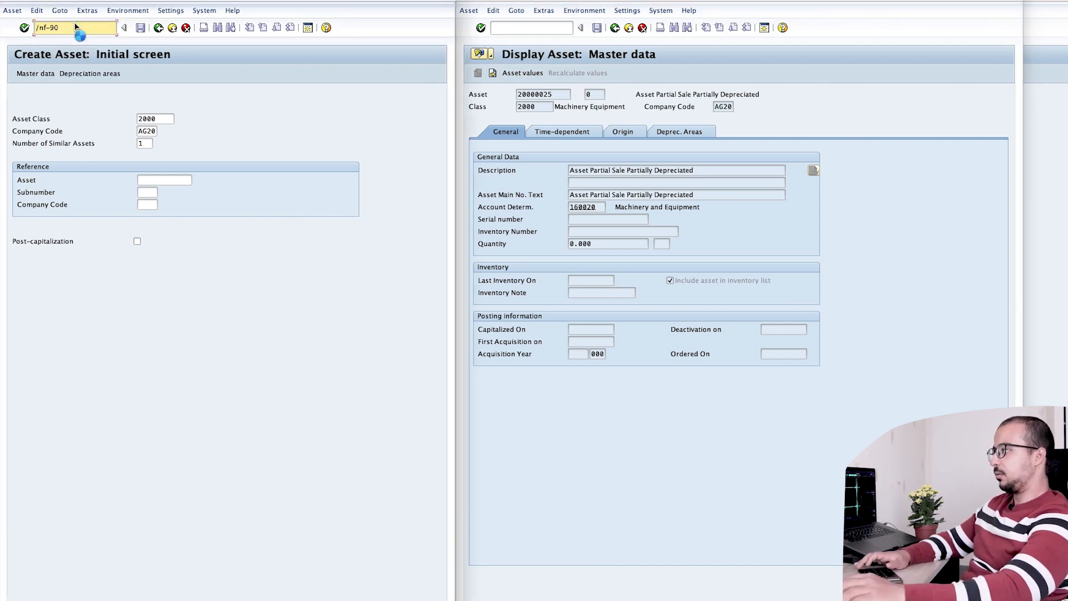
{"action": "key", "text": "Return"}
{"action": "left_click", "coordinate": [529, 73]}
Set the acquisition's document and posting dates to 01.01.2023, enter vendor account AG01 with posting key 31, and proceed to the vendor item.
{"action": "left_click", "coordinate": [105, 95]}
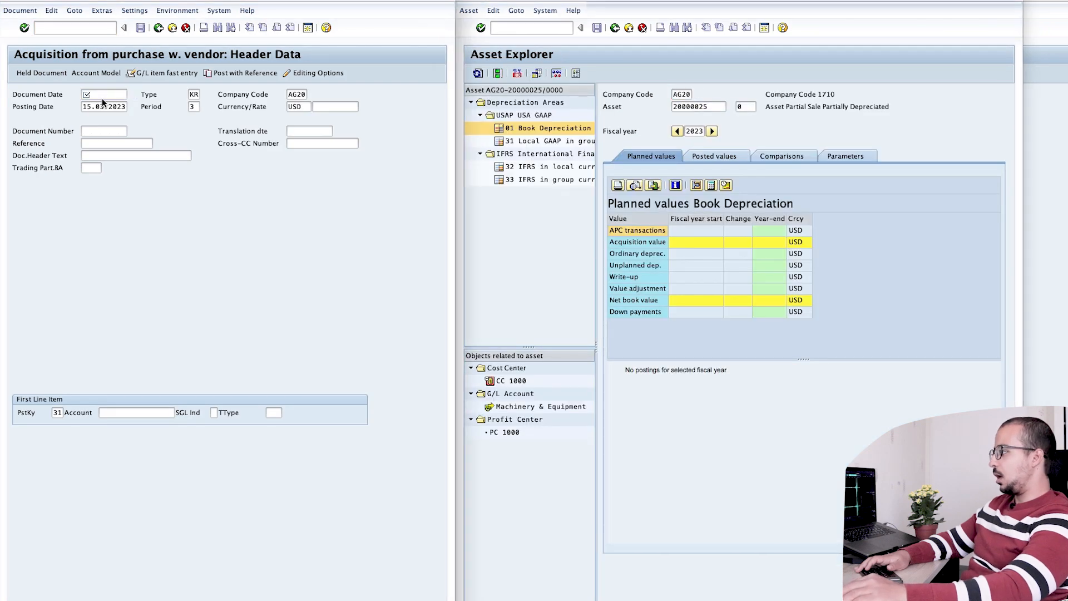
{"action": "type", "text": "01012"}
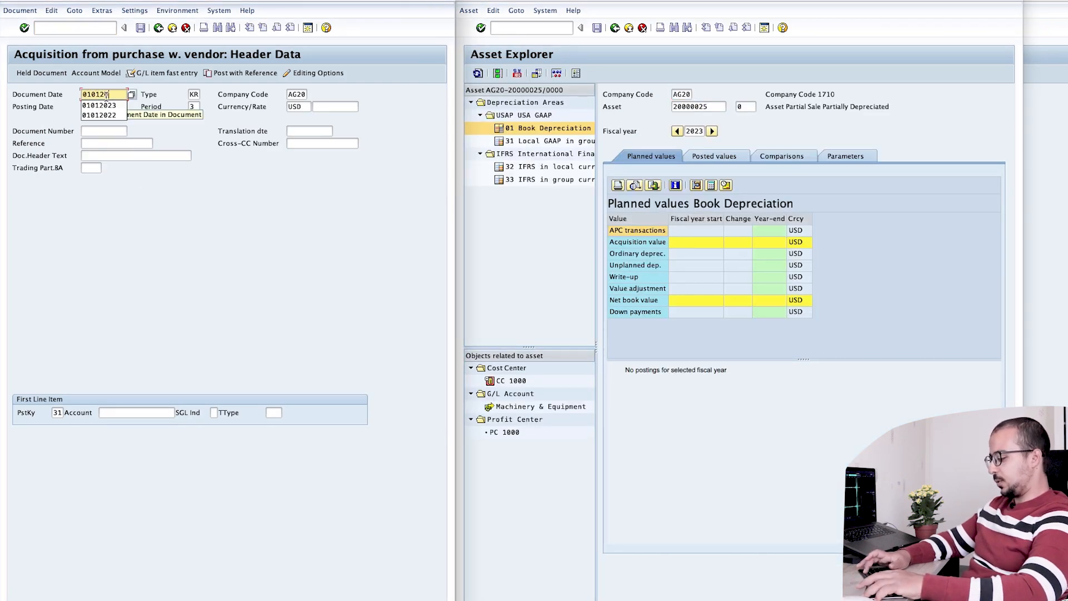
{"action": "type", "text": "023"}
{"action": "key", "text": "Tab"}
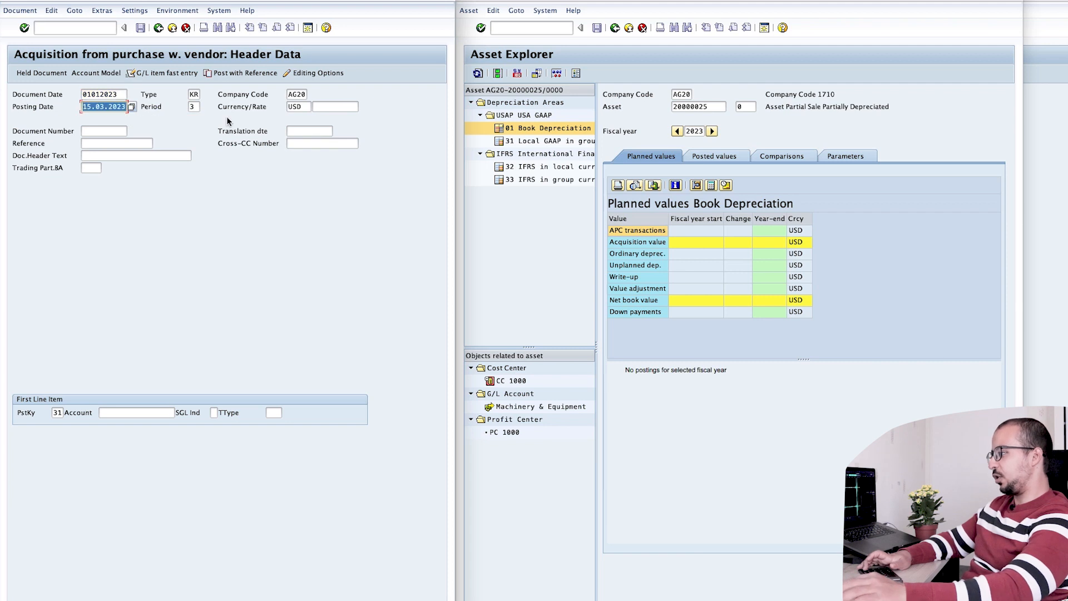
{"action": "type", "text": "01012023"}
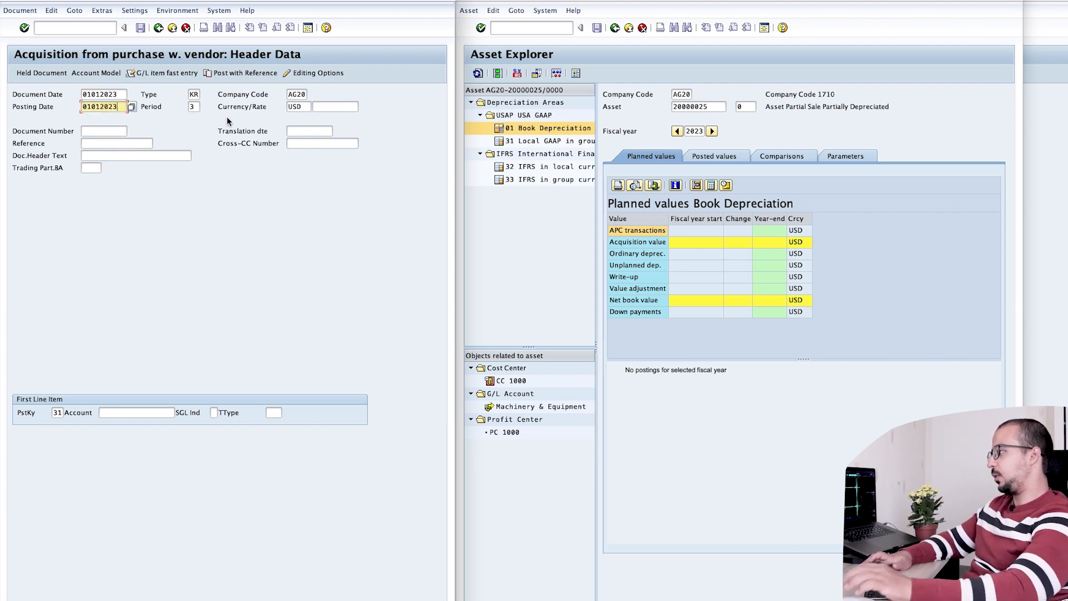
{"action": "left_click", "coordinate": [119, 412]}
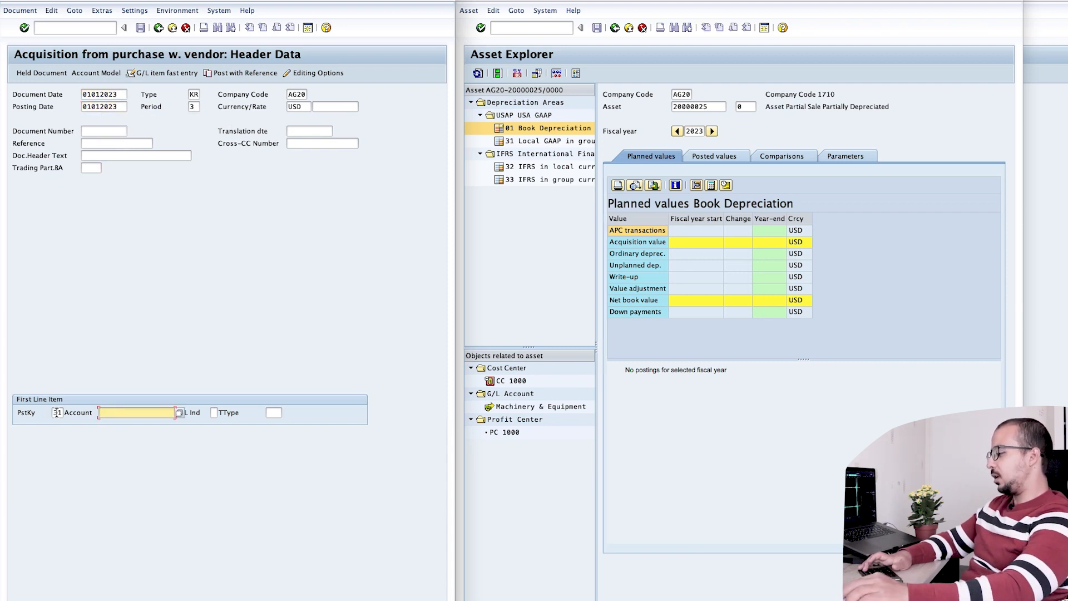
{"action": "type", "text": "a"}
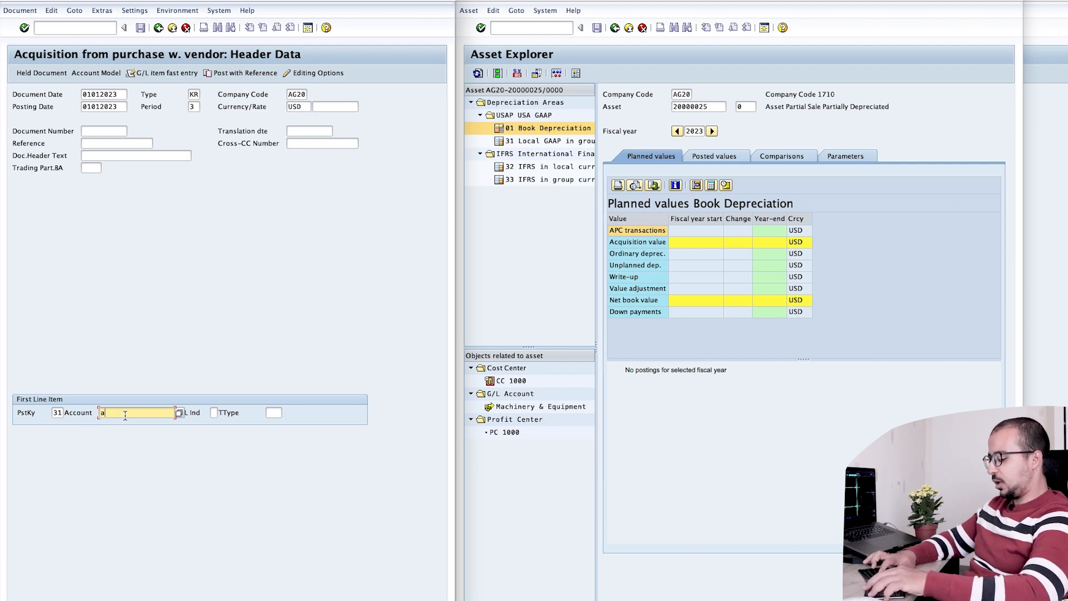
{"action": "type", "text": "g01"}
{"action": "key", "text": "Return"}
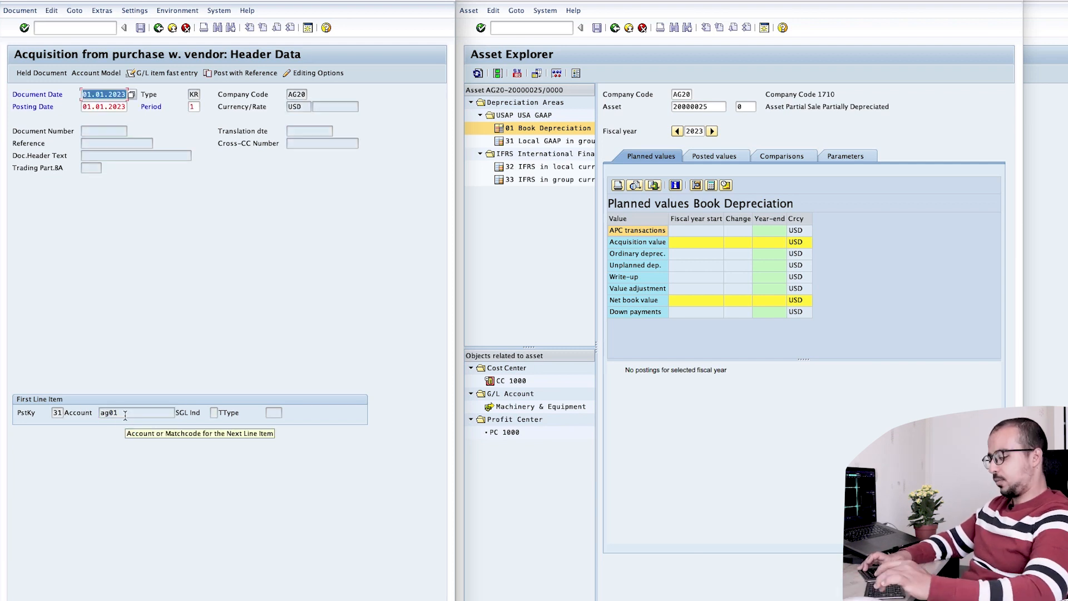
{"action": "key", "text": "Return"}
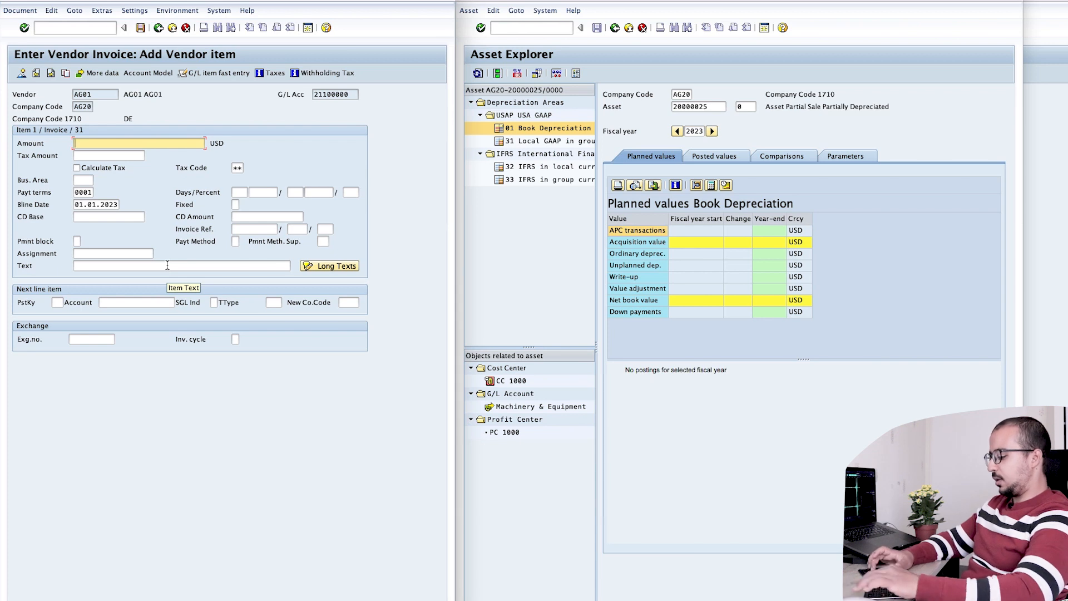
Set the vendor item amount to 40,000 and enter the next line item with posting key 70, account 20000025 and transaction type 100.
{"action": "type", "text": "40000"}
{"action": "key", "text": "Return"}
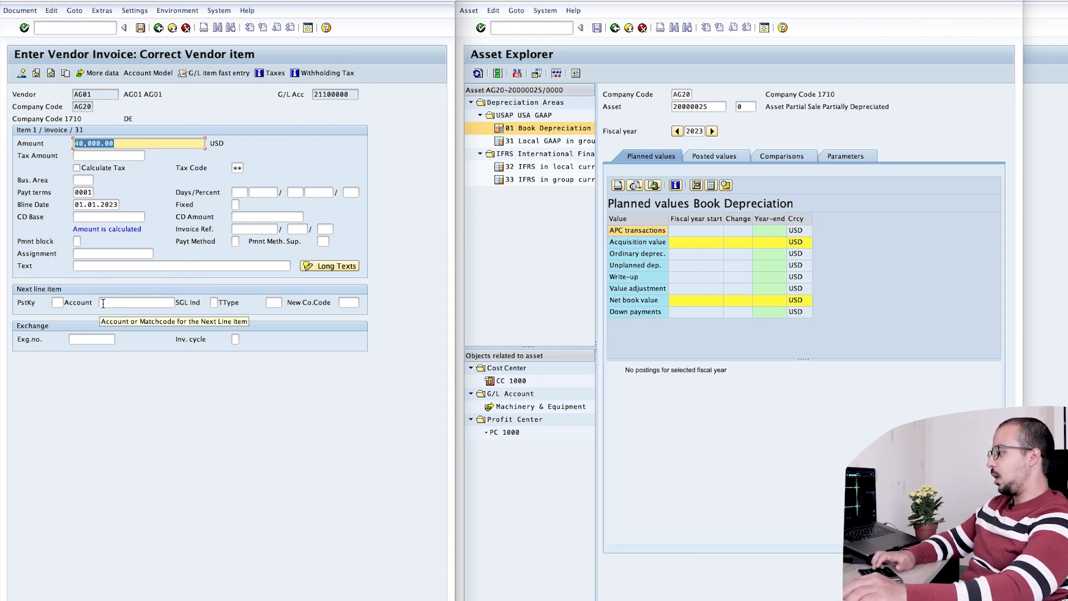
{"action": "left_click", "coordinate": [58, 302]}
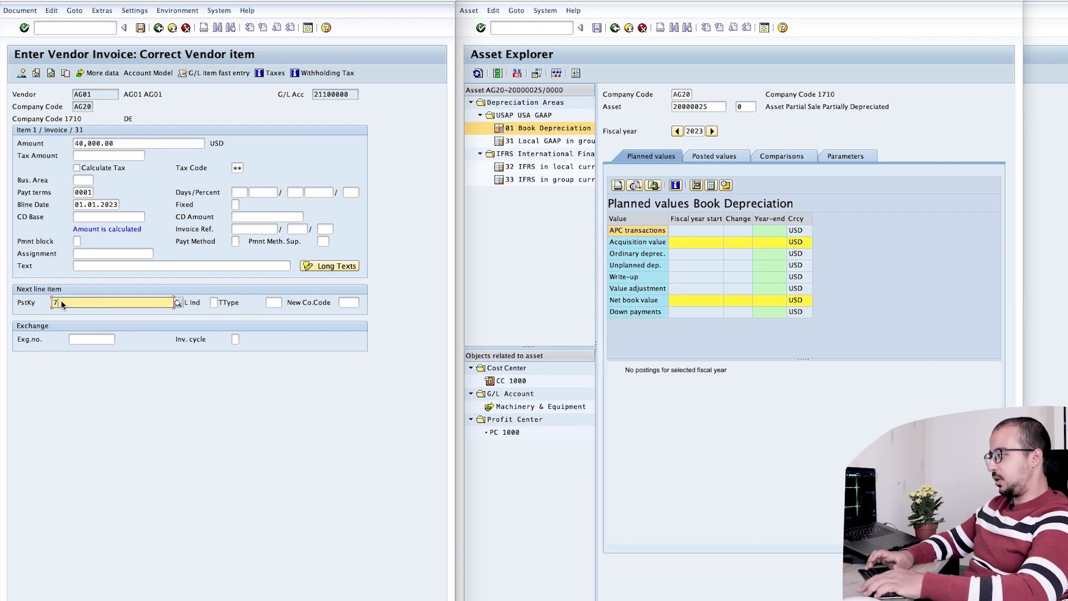
{"action": "left_click", "coordinate": [102, 305]}
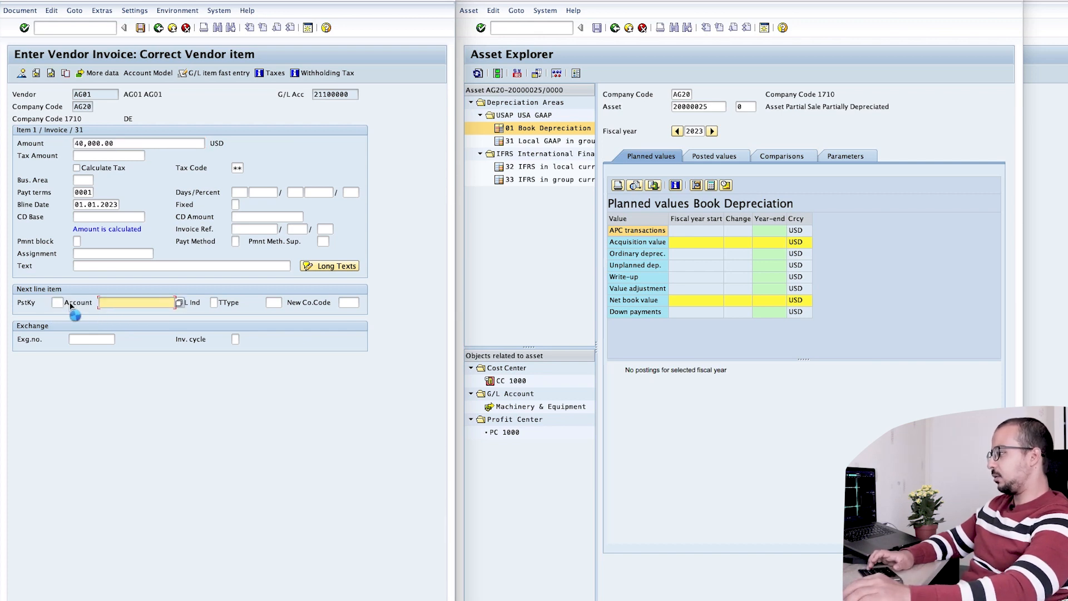
{"action": "left_click", "coordinate": [59, 302]}
{"action": "type", "text": "70"}
{"action": "left_click", "coordinate": [102, 304]}
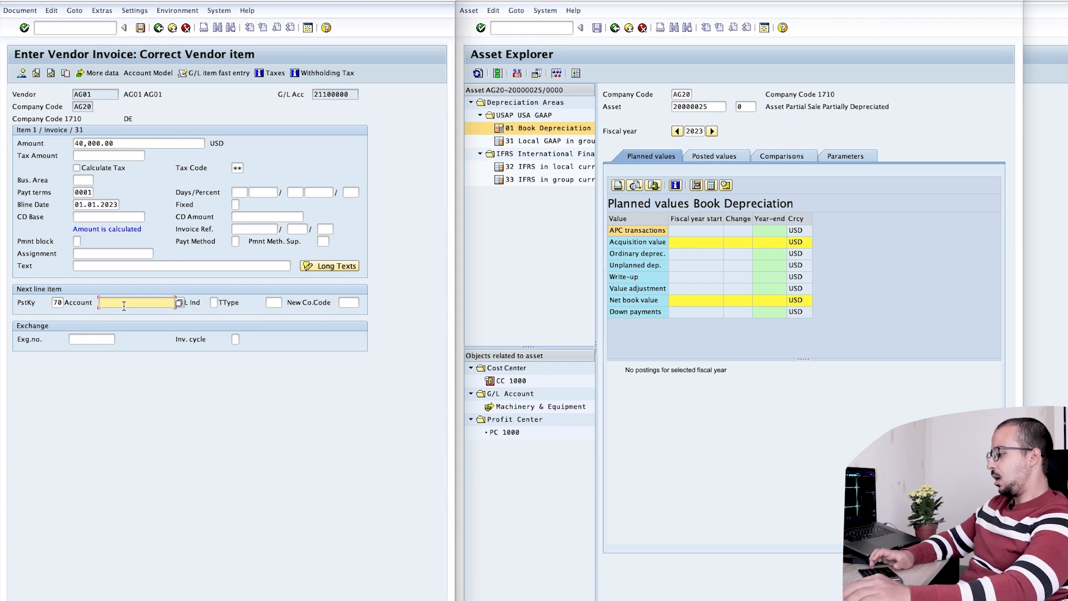
{"action": "type", "text": "20000025"}
{"action": "key", "text": "Tab"}
{"action": "key", "text": "Tab"}
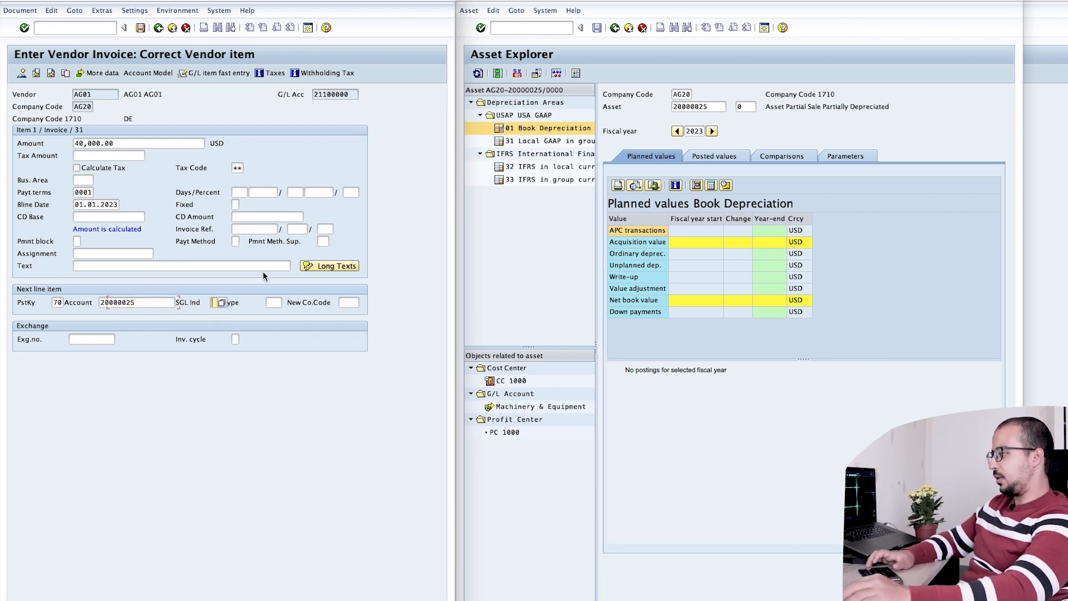
{"action": "type", "text": "100"}
{"action": "key", "text": "Return"}
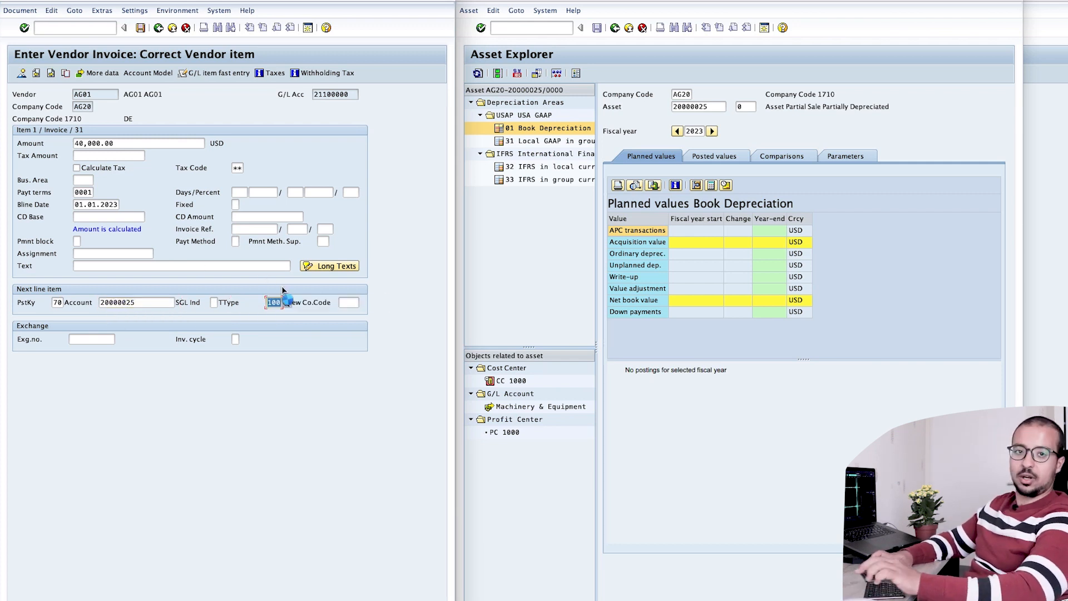
Enter the asset item with amount 40,000 and tax code V6, and post the acquisition.
{"action": "type", "text": "40000"}
{"action": "key", "text": "Return"}
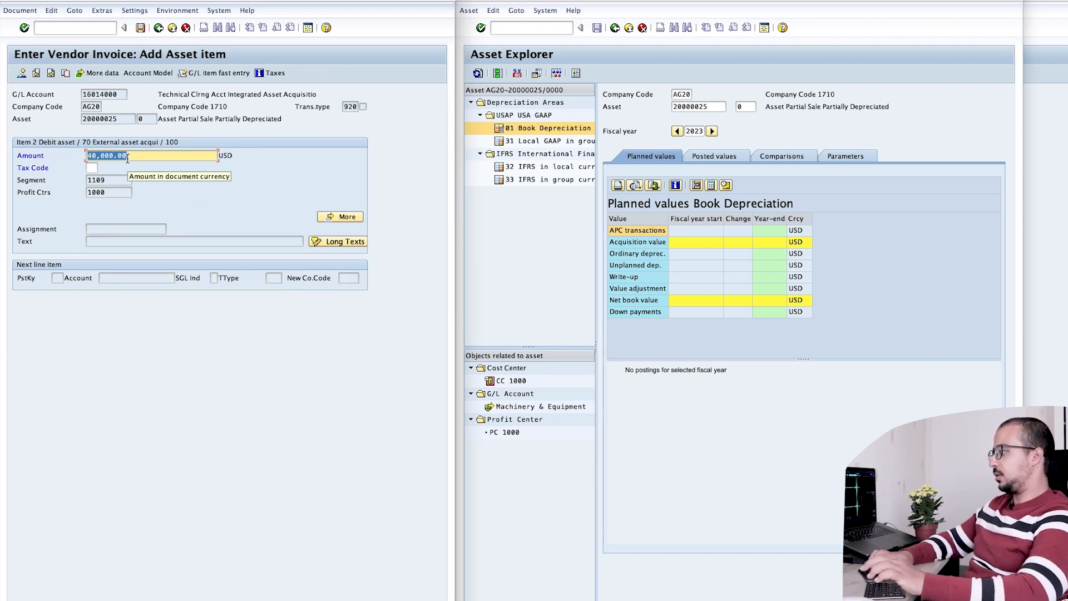
{"action": "left_click", "coordinate": [95, 167]}
{"action": "type", "text": "v6"}
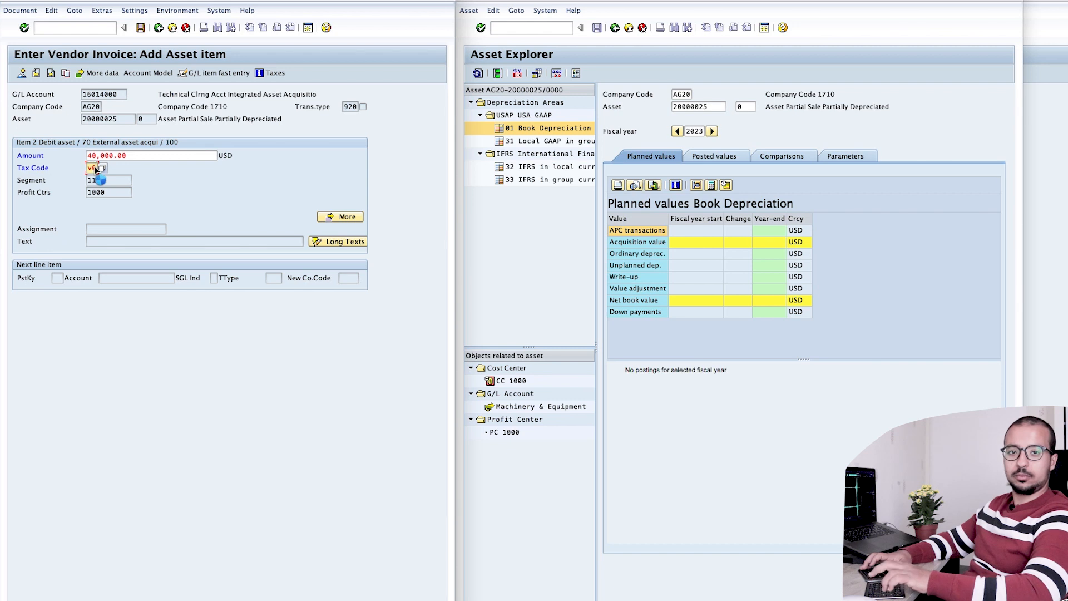
{"action": "key", "text": "Return"}
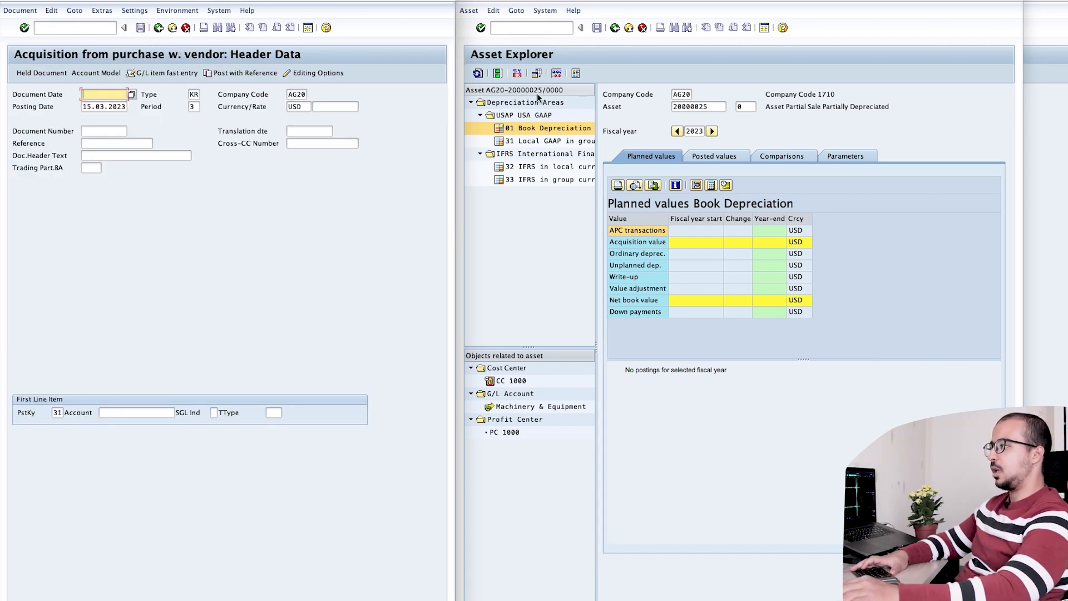
Refresh the values of asset 20000025 and examine its posted values after the acquisition.
{"action": "left_click", "coordinate": [478, 73]}
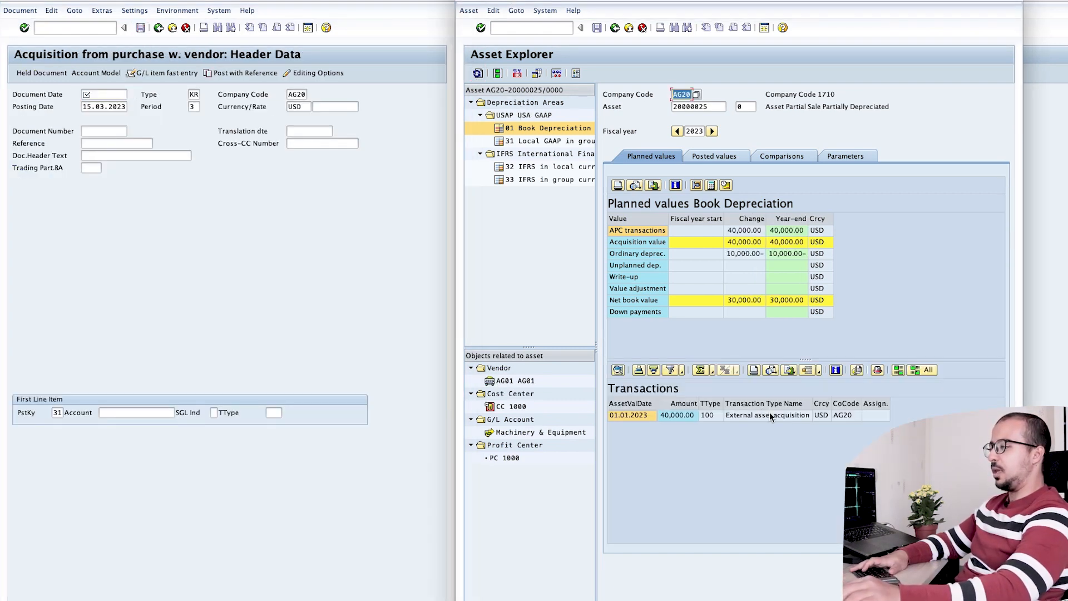
{"action": "left_click", "coordinate": [734, 160]}
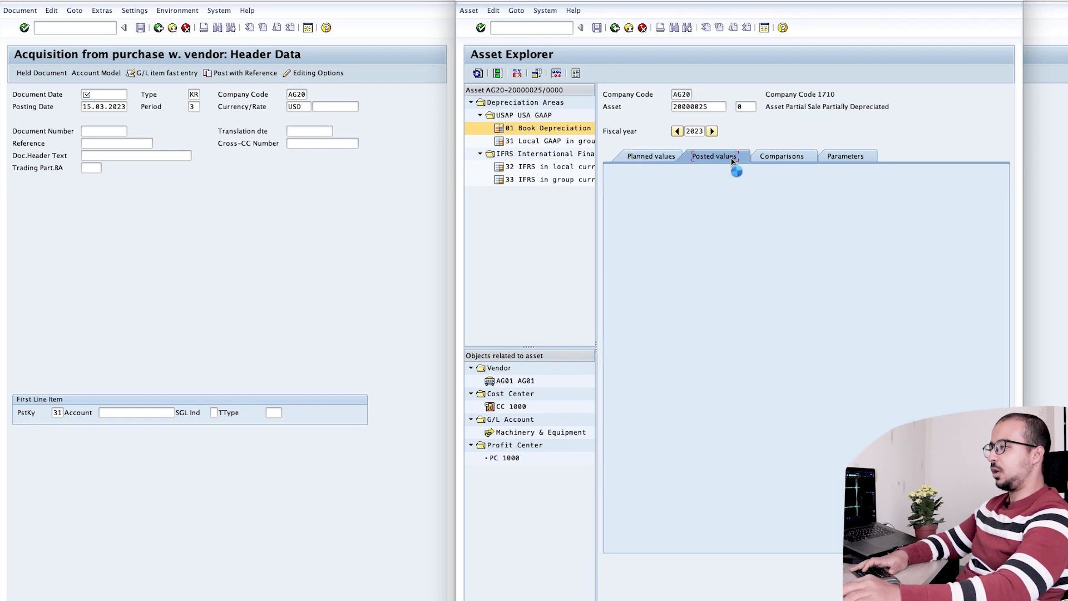
Open transaction AFAB in the acquisition session and set posting period 6 with the detailed log and test run disabled.
{"action": "left_click", "coordinate": [83, 29]}
{"action": "type", "text": "/nafab"}
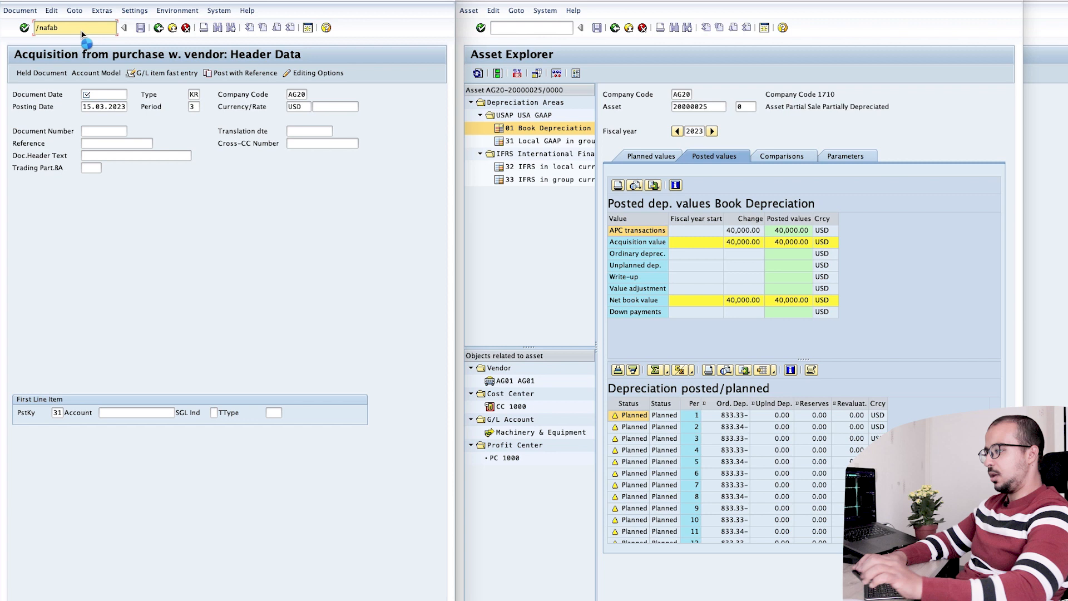
{"action": "key", "text": "Return"}
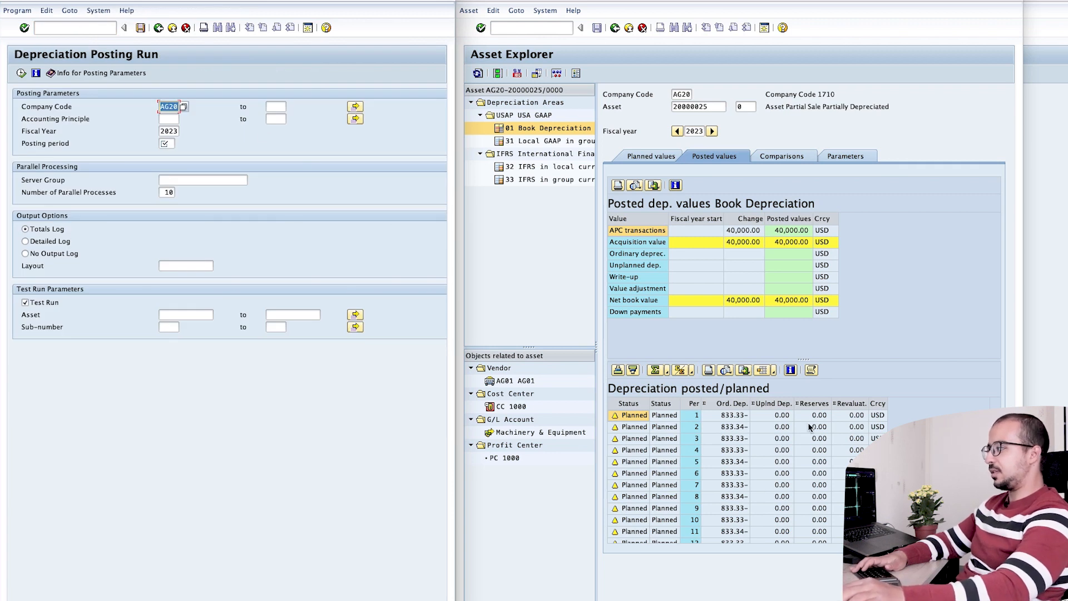
{"action": "left_click", "coordinate": [170, 143]}
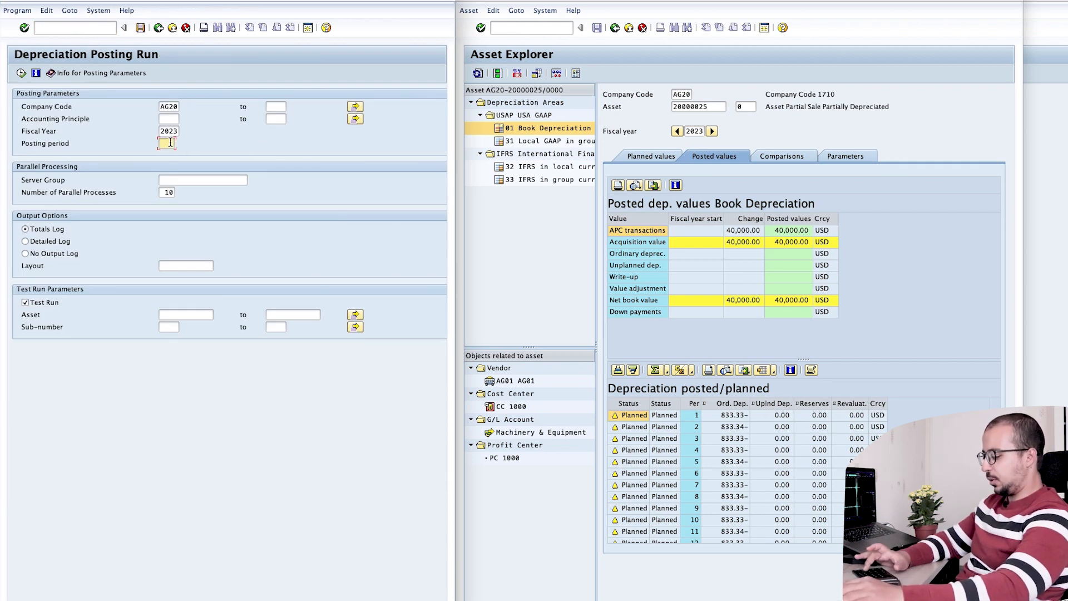
{"action": "type", "text": "6"}
{"action": "left_click", "coordinate": [33, 242]}
{"action": "left_click", "coordinate": [33, 303]}
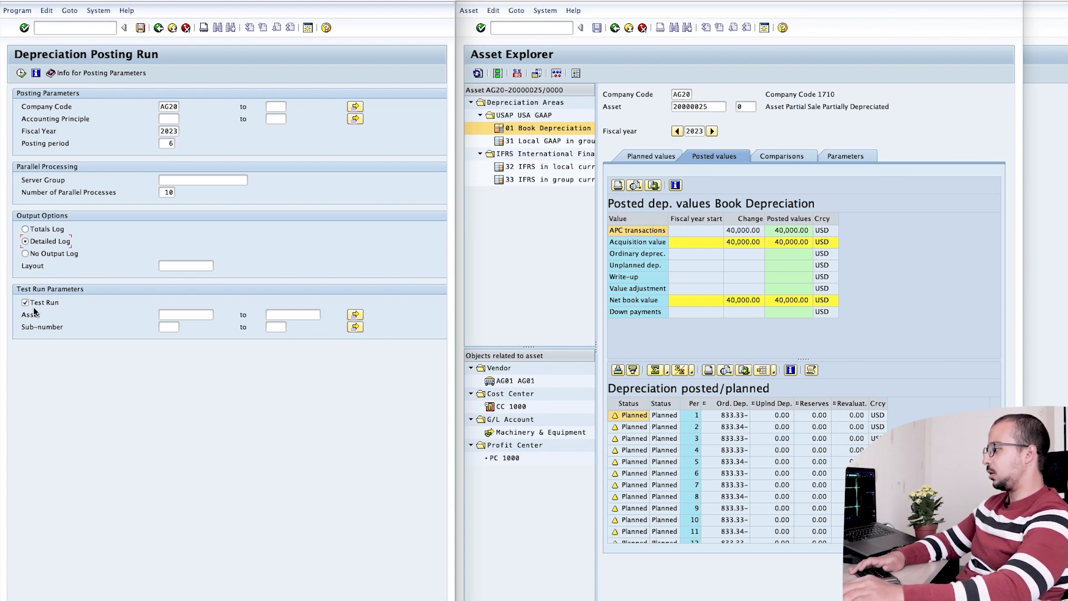
Execute the depreciation posting run in the background with an immediate start.
{"action": "left_click", "coordinate": [12, 11]}
{"action": "left_click", "coordinate": [11, 12]}
{"action": "left_click", "coordinate": [11, 13]}
{"action": "left_click", "coordinate": [18, 23]}
{"action": "scroll", "coordinate": [119, 85], "scroll_direction": "right", "scroll_amount": 1}
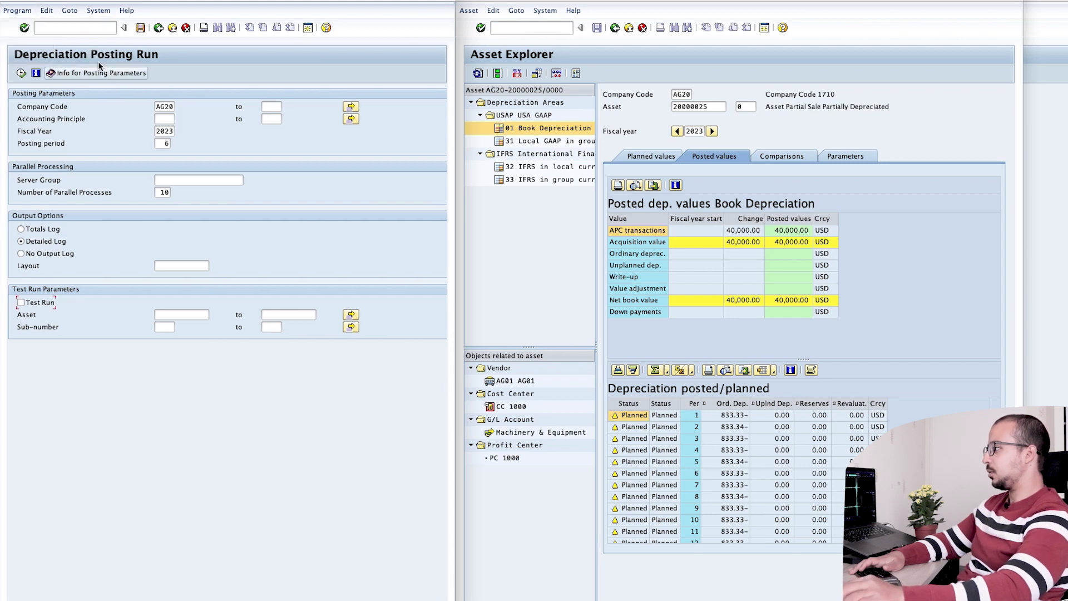
{"action": "left_click", "coordinate": [19, 11]}
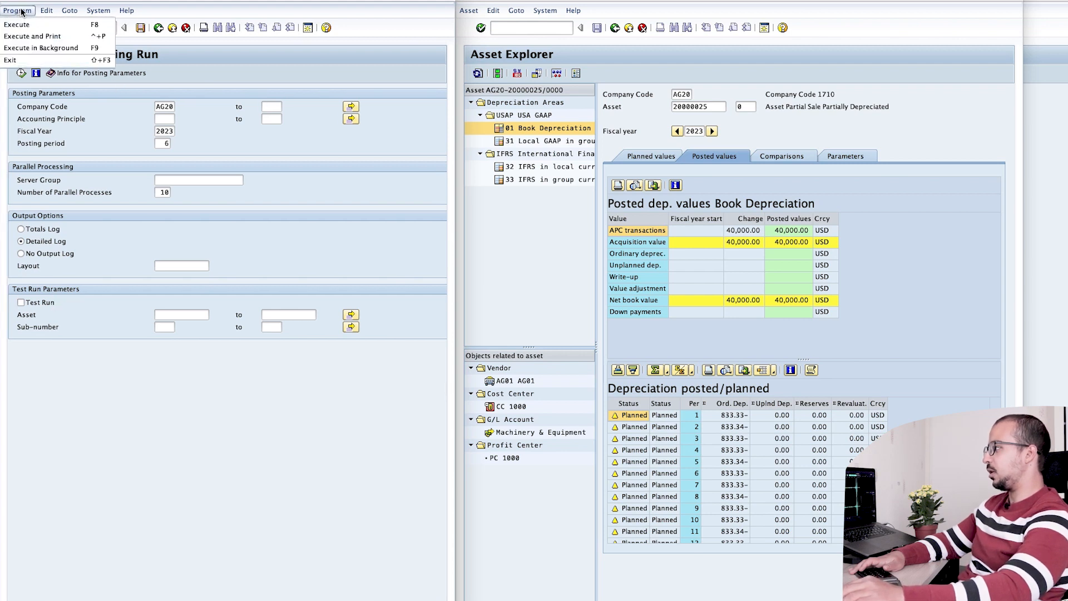
{"action": "left_click", "coordinate": [20, 47]}
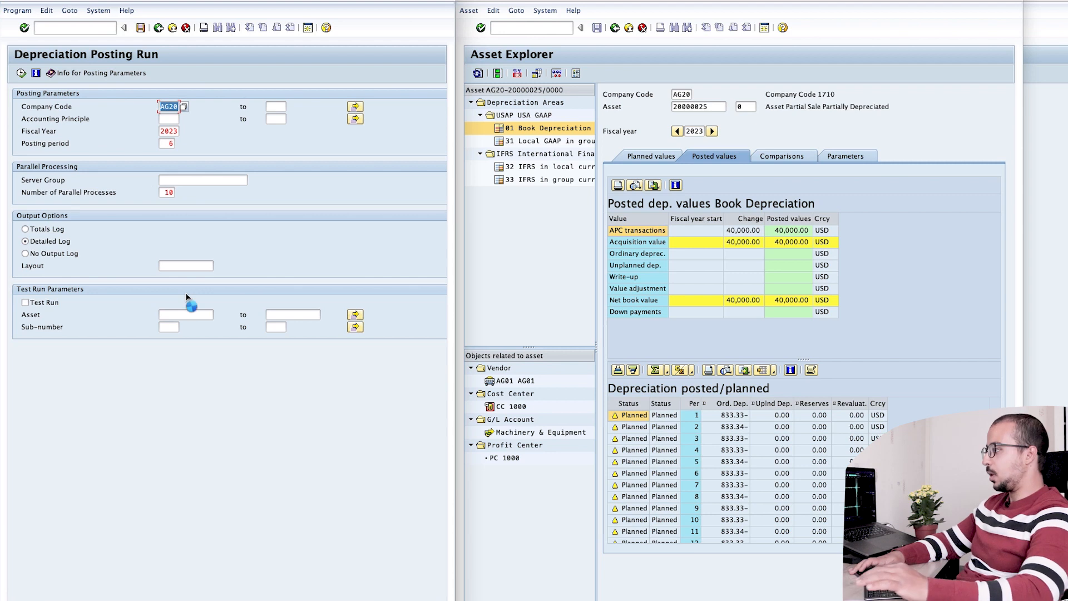
{"action": "left_click", "coordinate": [254, 168]}
{"action": "left_click", "coordinate": [43, 37]}
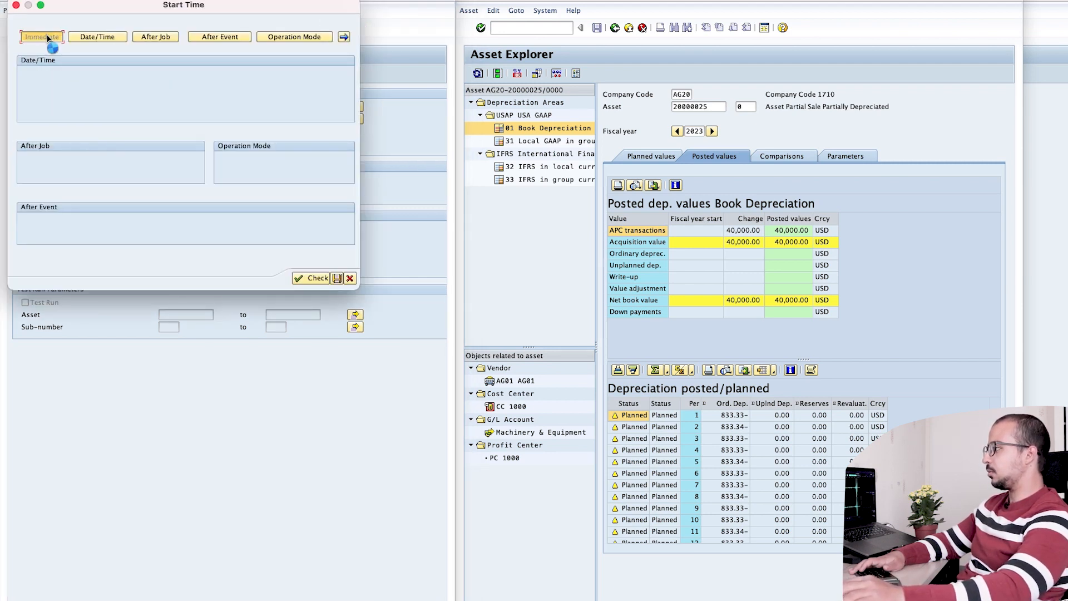
{"action": "left_click", "coordinate": [248, 290]}
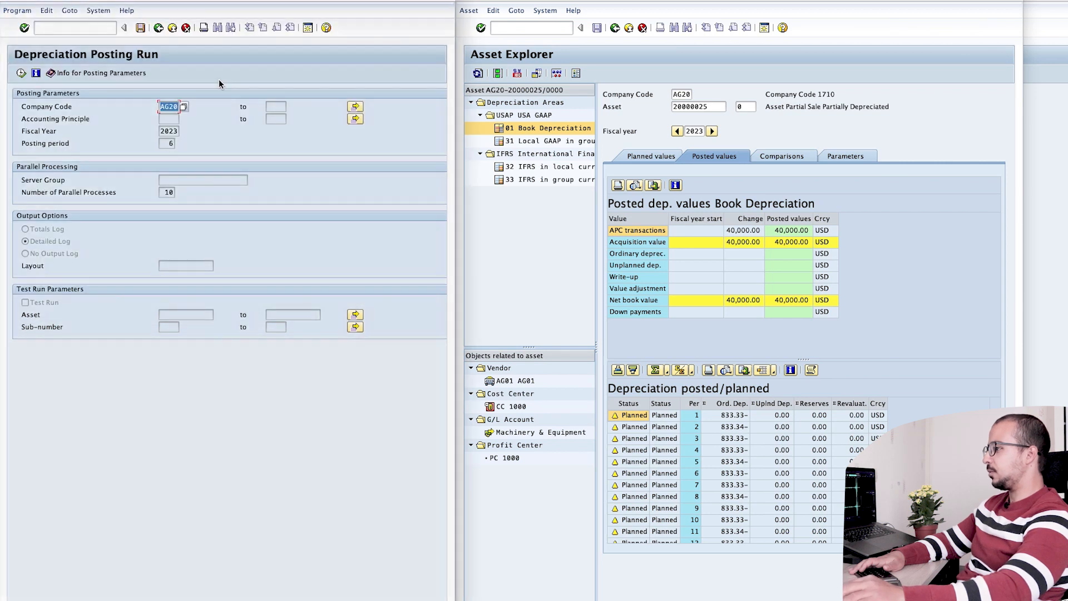
Refresh asset 20000025 in Asset Explorer and examine the posted depreciation by period.
{"action": "left_click", "coordinate": [478, 74]}
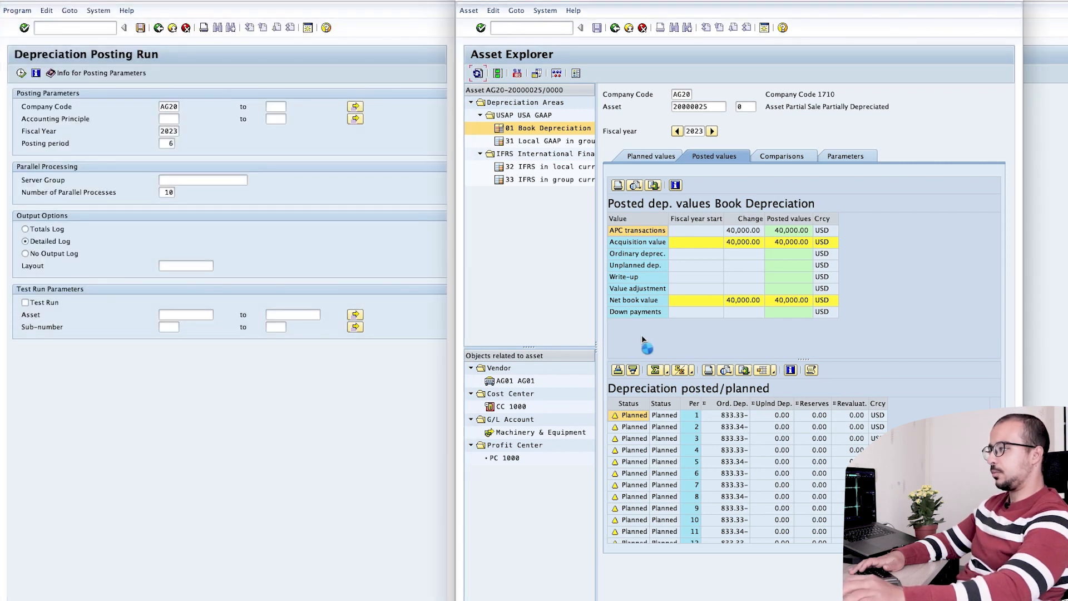
{"action": "left_click", "coordinate": [197, 400]}
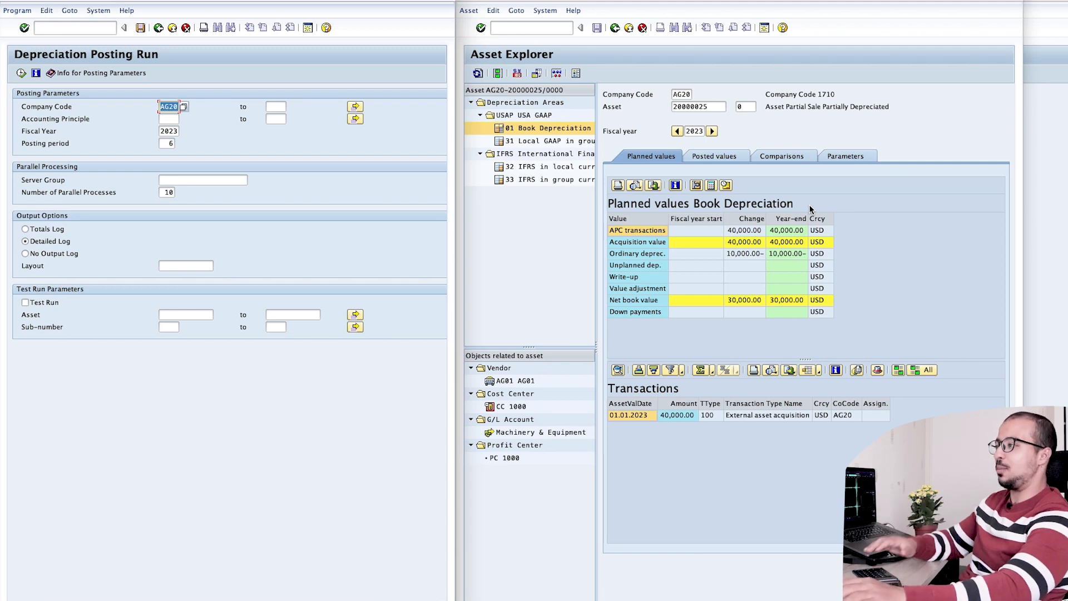
{"action": "left_click", "coordinate": [717, 154]}
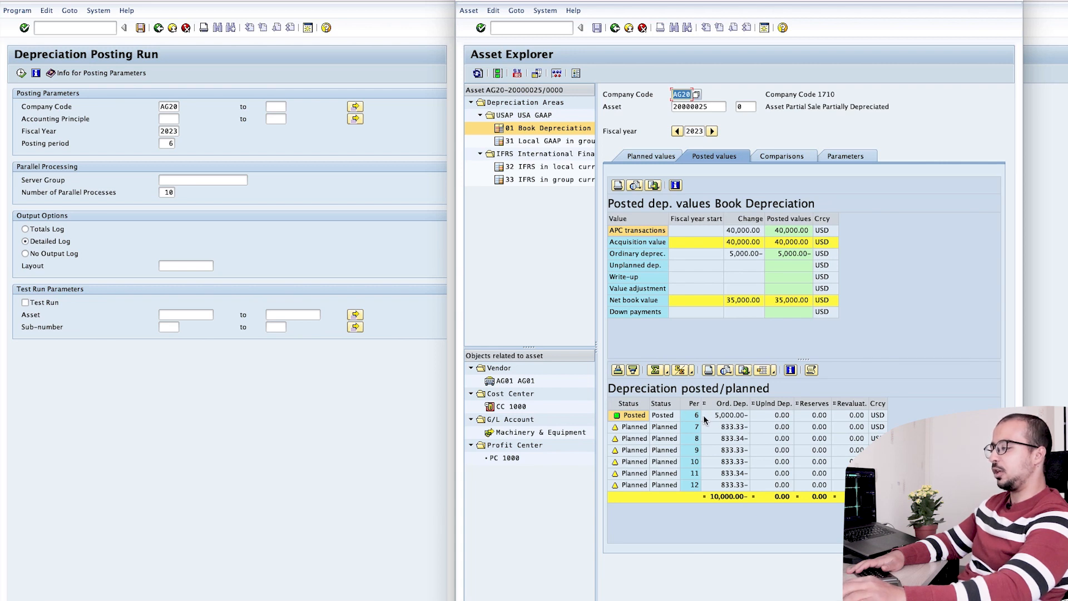
Leave the depreciation posting run and open transaction ABAON, Asset Sale Without Customer.
{"action": "left_click", "coordinate": [81, 28]}
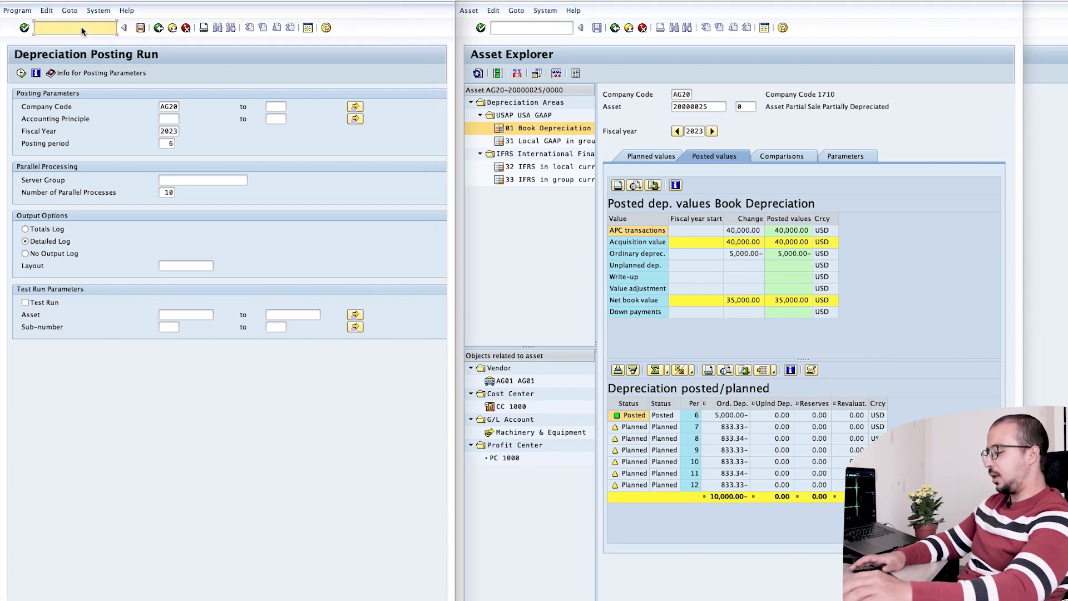
{"action": "left_click", "coordinate": [158, 29]}
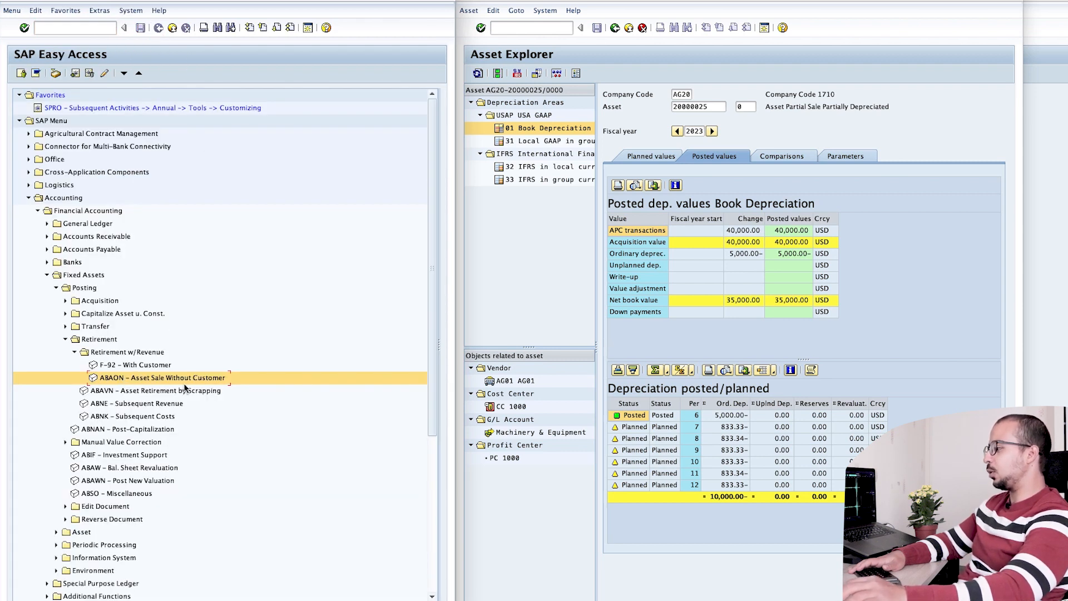
{"action": "double_click", "coordinate": [118, 378]}
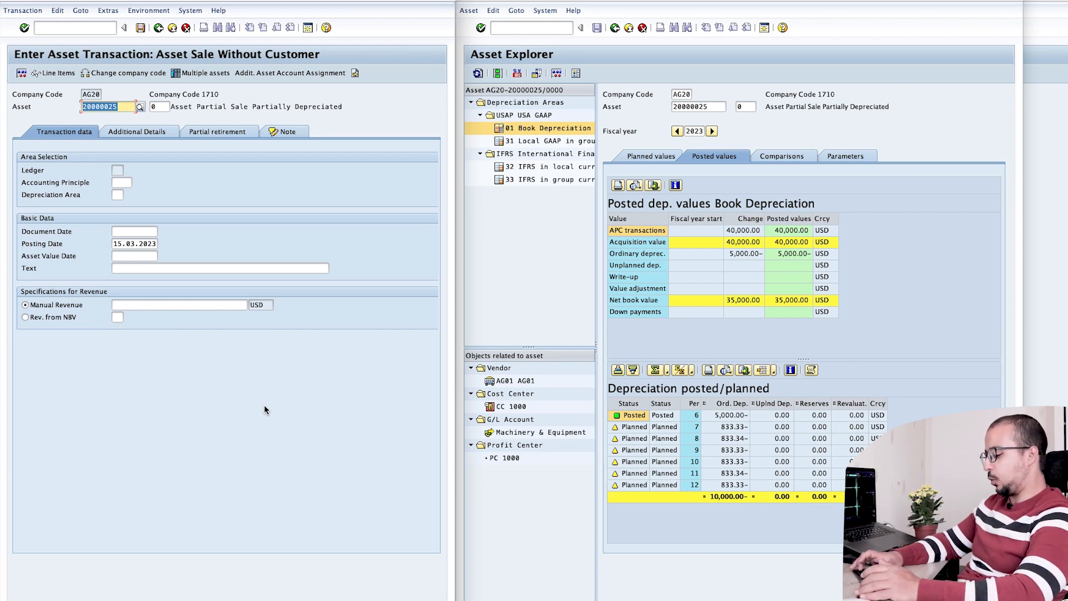
Enter asset 20000025 for the sale with a manual revenue of 20,000 USD.
{"action": "type", "text": "200"}
{"action": "key", "text": "BackSpace"}
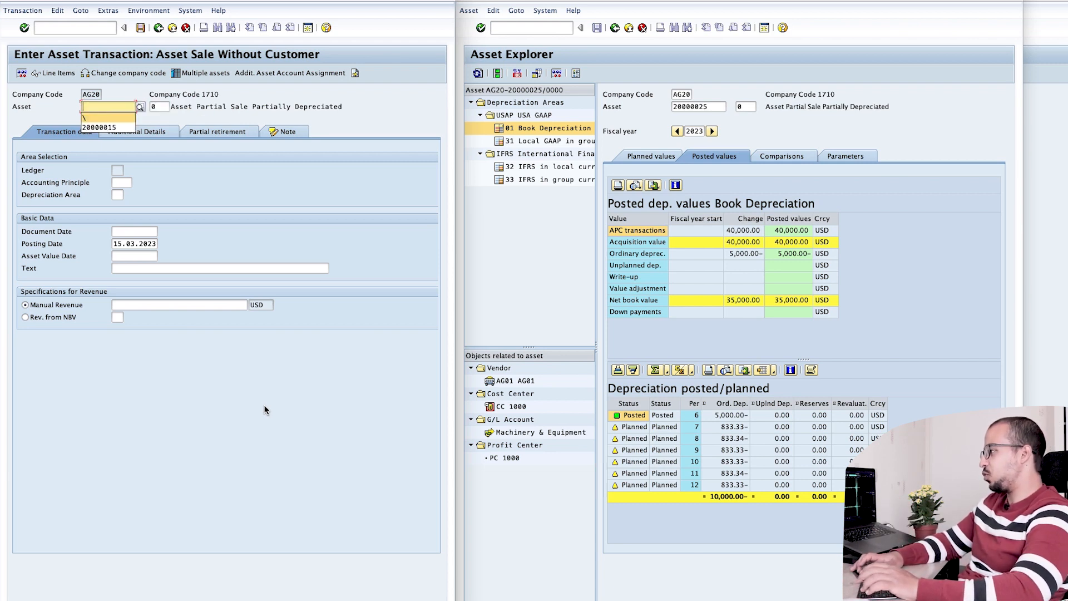
{"action": "left_click_drag", "start_coordinate": [715, 108], "coordinate": [660, 108]}
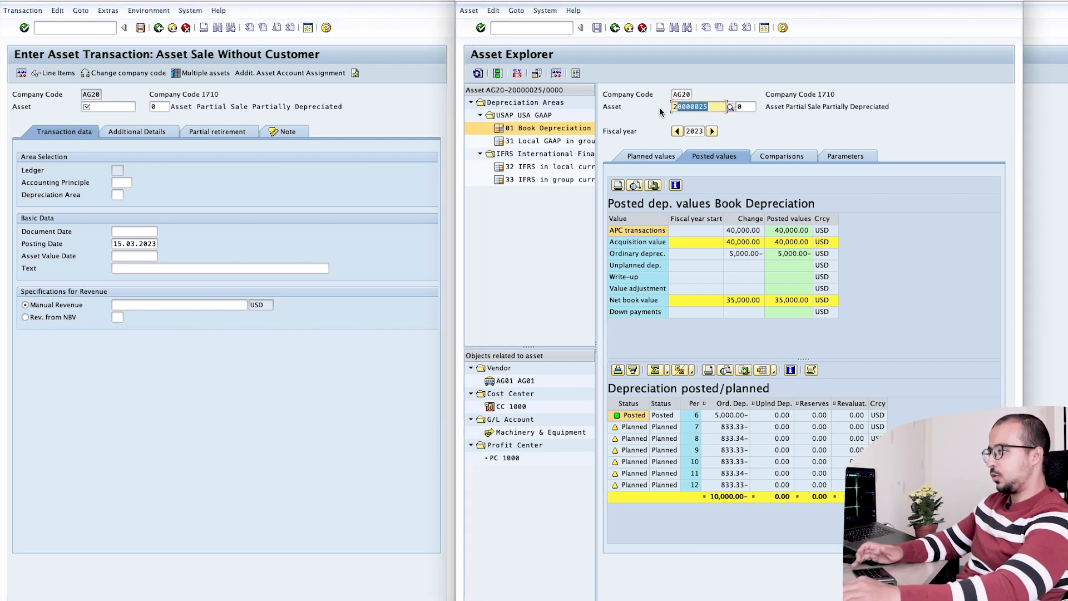
{"action": "left_click", "coordinate": [125, 107]}
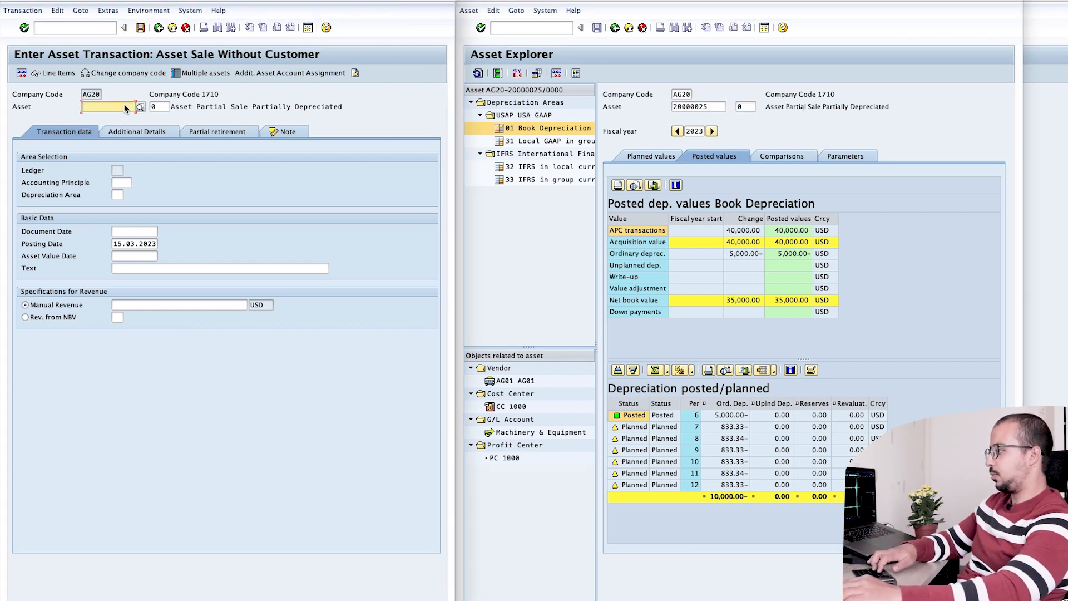
{"action": "left_click", "coordinate": [127, 306]}
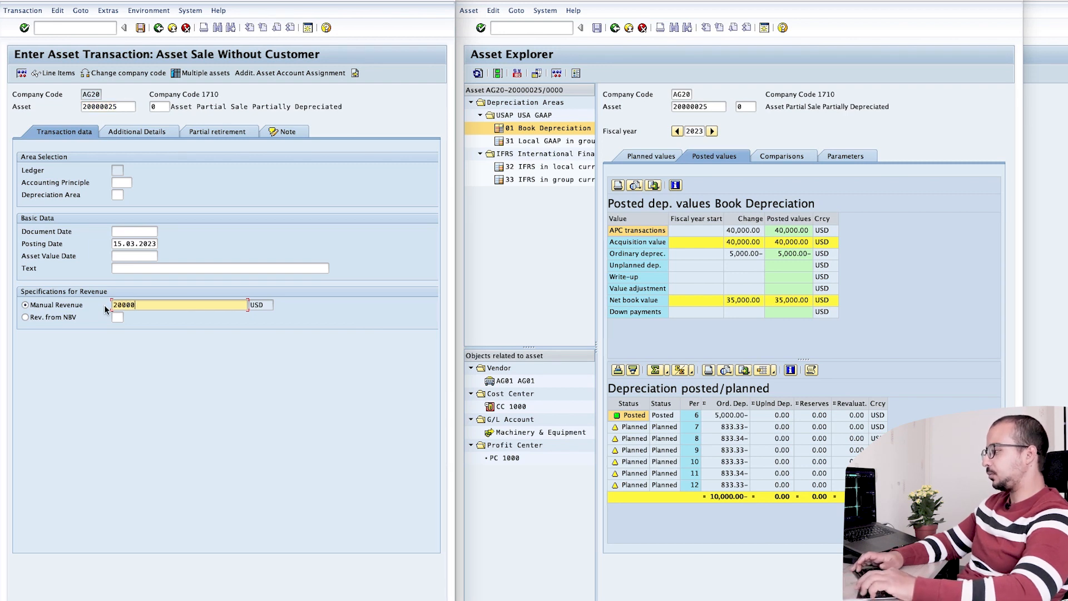
{"action": "key", "text": "Return"}
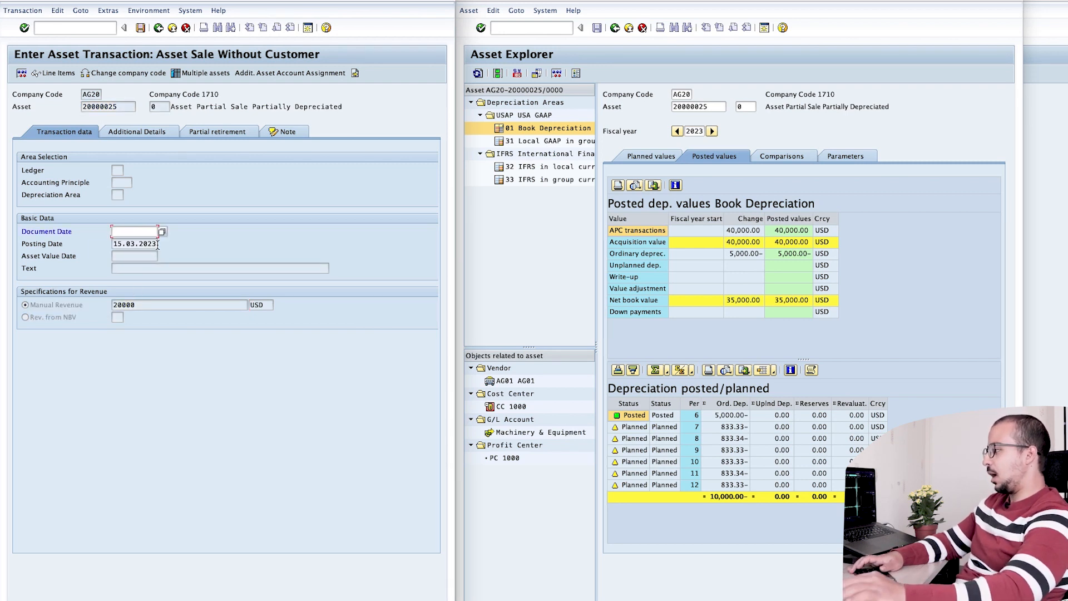
Set the document, posting and asset value dates of the sale to 01.07.2023.
{"action": "type", "text": "01072023"}
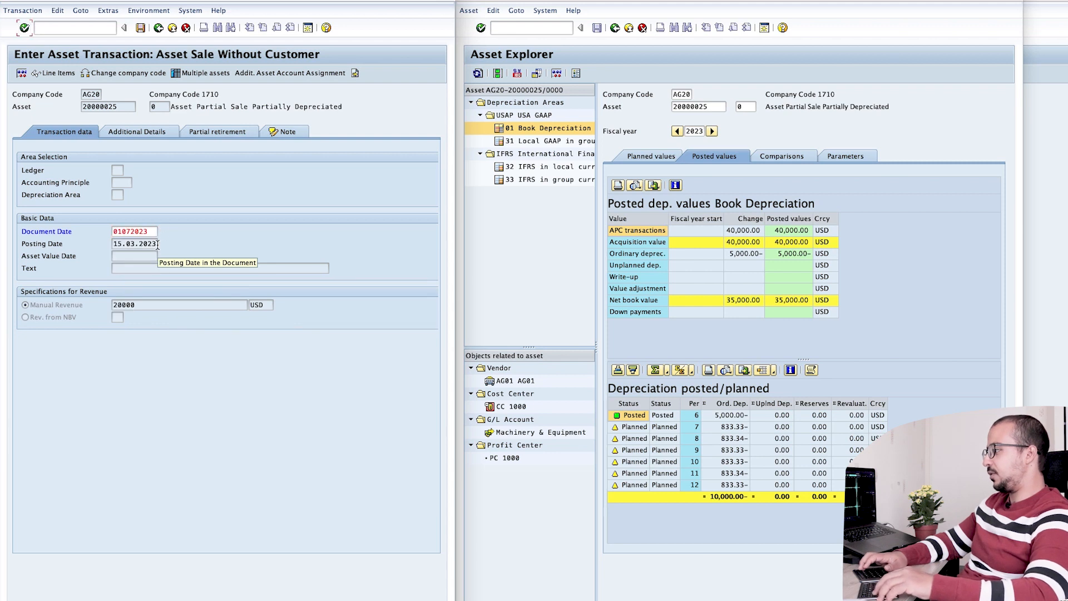
{"action": "key", "text": "Tab"}
{"action": "type", "text": "01072023"}
{"action": "key", "text": "Return"}
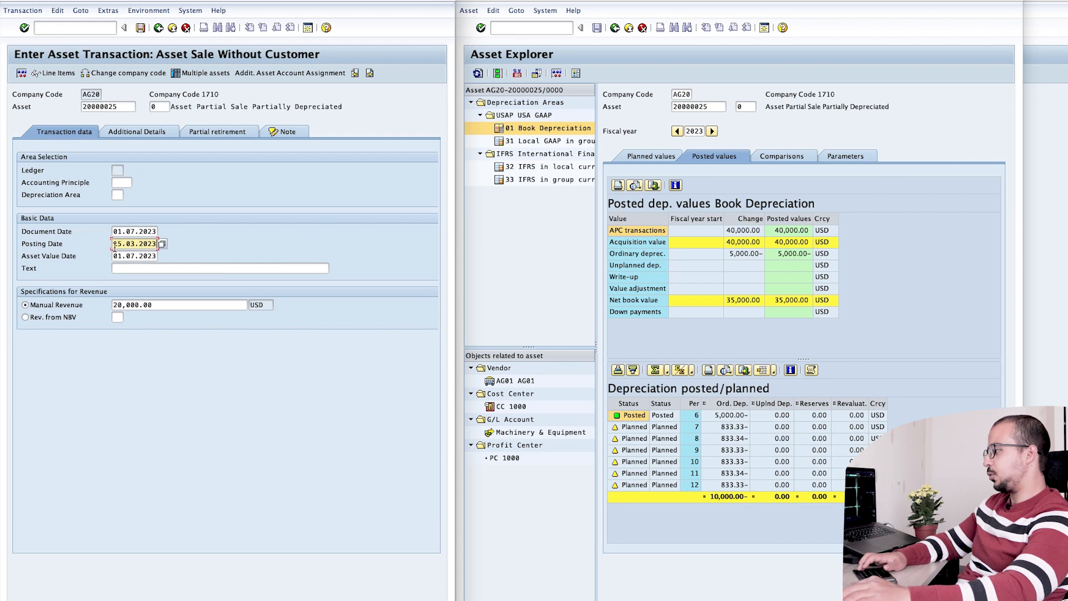
{"action": "key", "text": "Home"}
{"action": "key", "text": "Right"}
{"action": "key", "text": "shift+End"}
{"action": "key", "text": "BackSpace"}
{"action": "key", "text": "BackSpace"}
{"action": "key", "text": "Down"}
{"action": "type", "text": "01"}
{"action": "key", "text": "Down"}
{"action": "key", "text": "Return"}
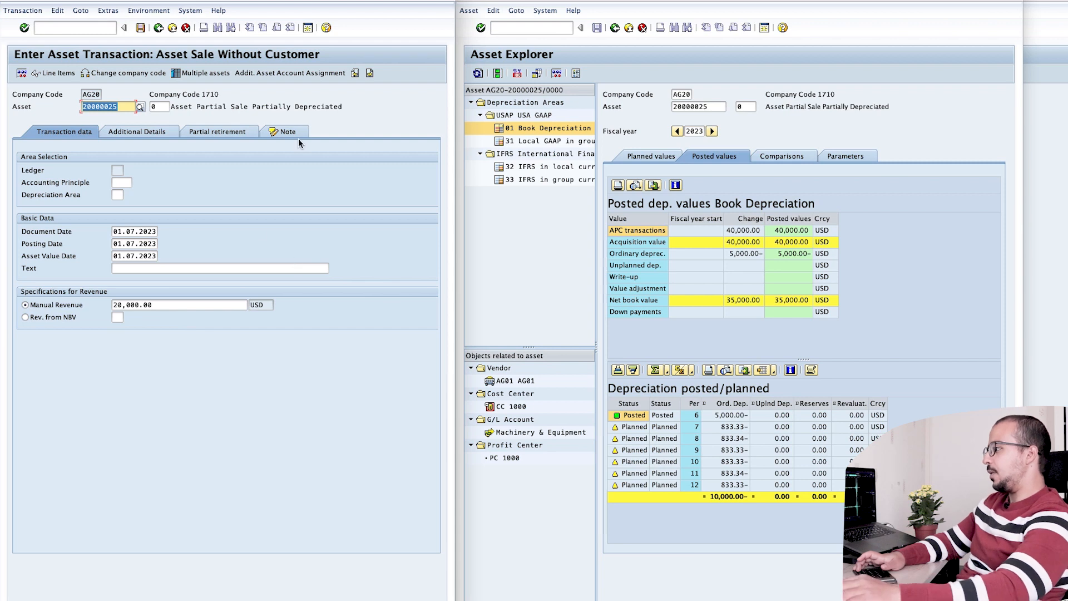
Look at the partial retirement settings of the sale and return to its transaction data.
{"action": "left_click", "coordinate": [218, 131]}
{"action": "left_click", "coordinate": [64, 132]}
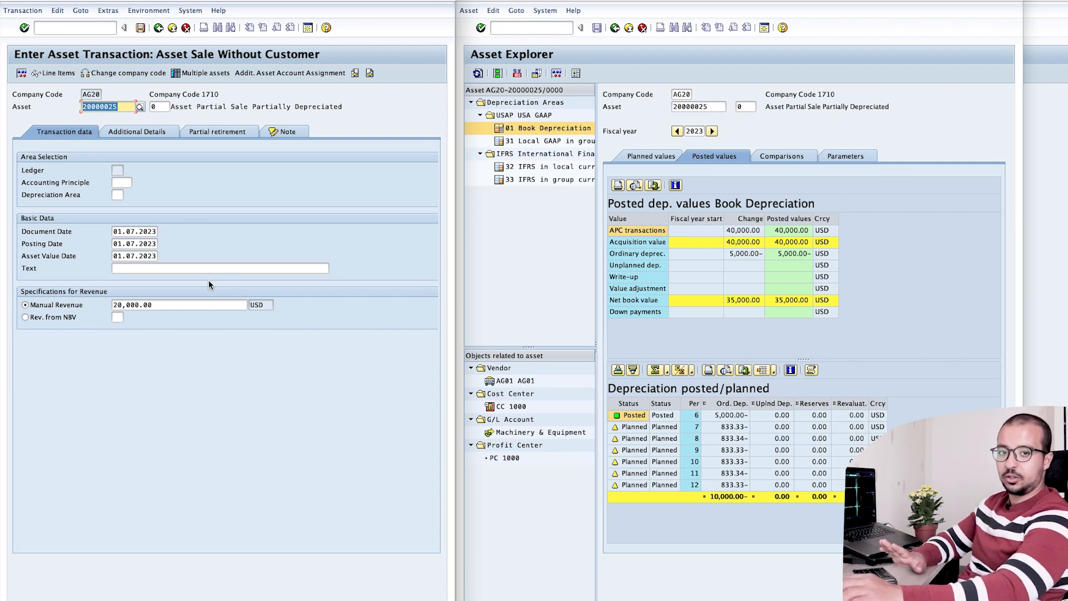
Set the partial retirement to a percentage rate of 20 referencing current-year acquisition, and post the asset sale.
{"action": "left_click", "coordinate": [214, 132]}
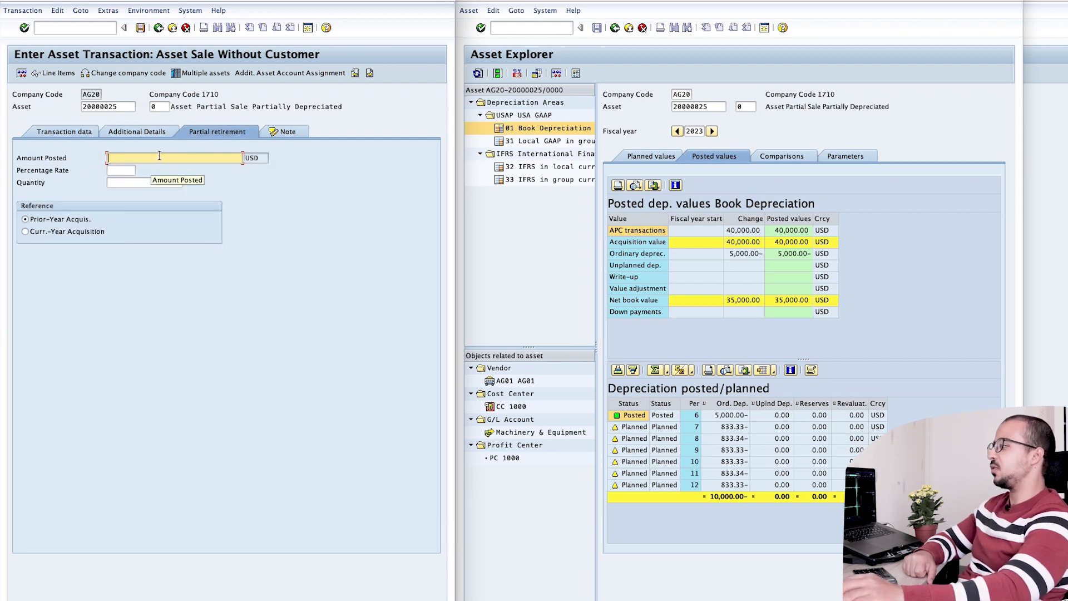
{"action": "left_click", "coordinate": [120, 172]}
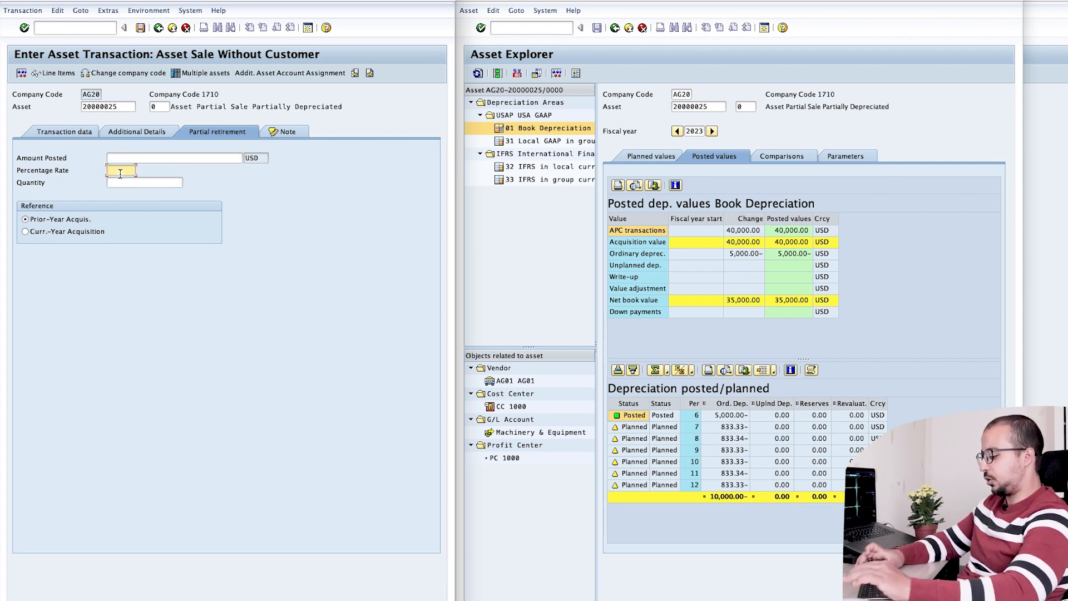
{"action": "type", "text": "20"}
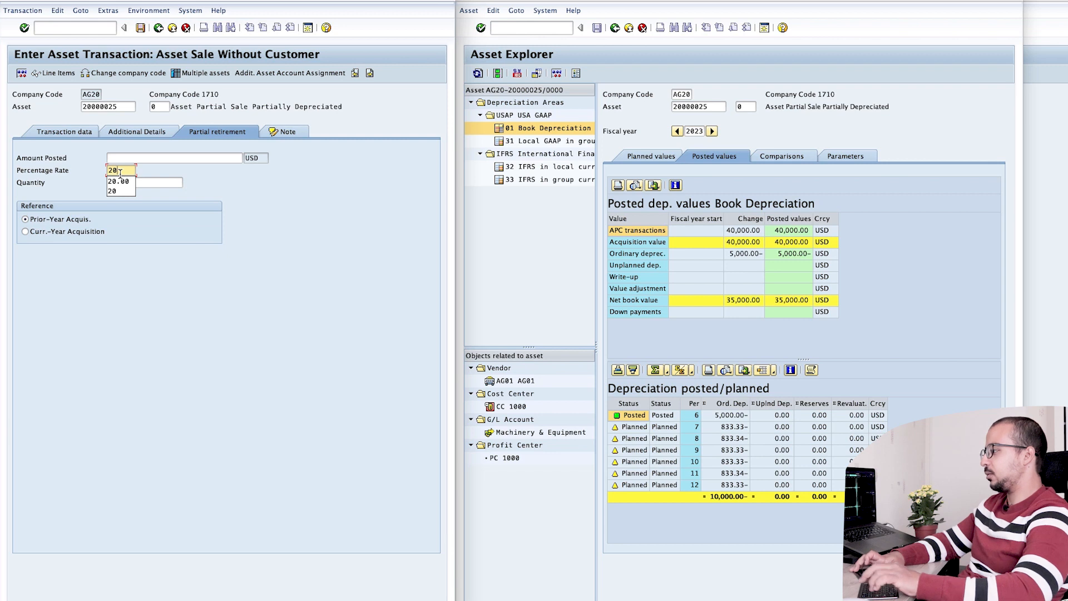
{"action": "key", "text": "Return"}
{"action": "left_click", "coordinate": [35, 232]}
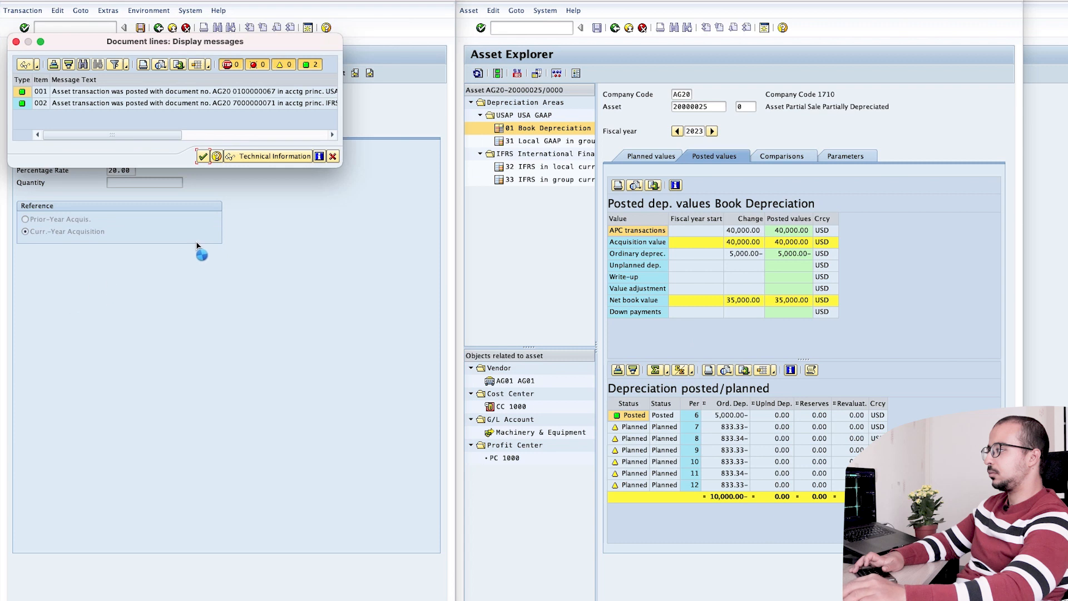
{"action": "key", "text": "Return"}
Refresh the asset's values in Asset Explorer and open the document of the 01.07.2023 retirement transaction.
{"action": "left_click", "coordinate": [703, 356]}
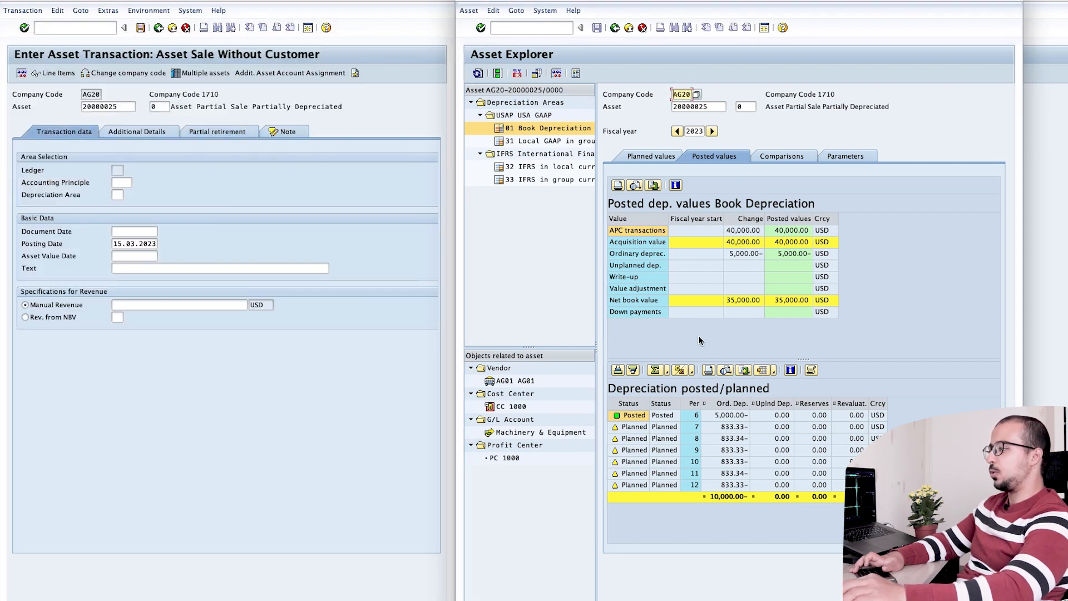
{"action": "left_click", "coordinate": [478, 74]}
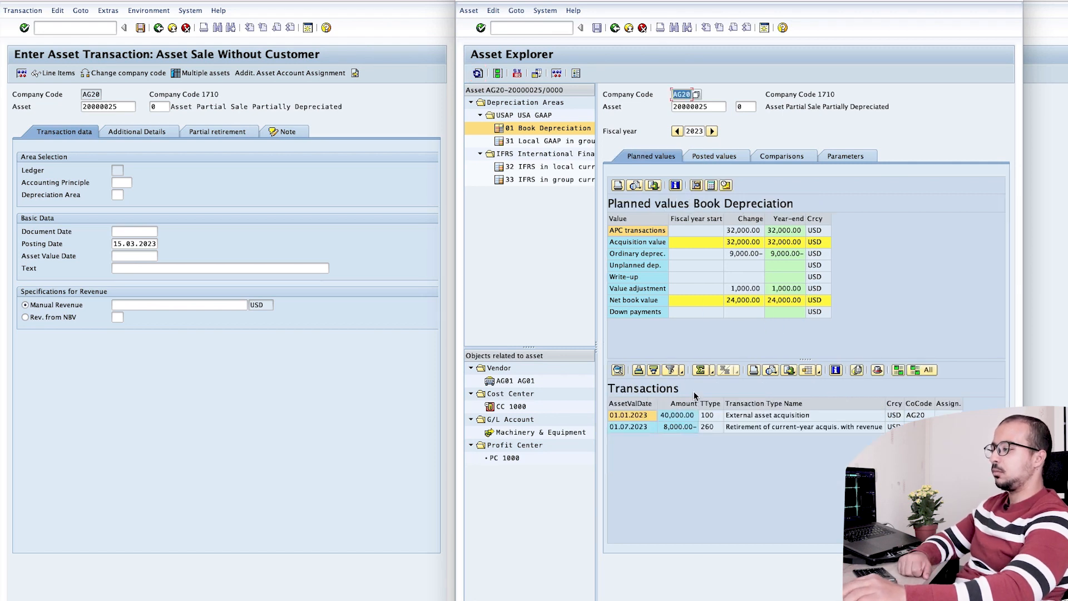
{"action": "double_click", "coordinate": [677, 427]}
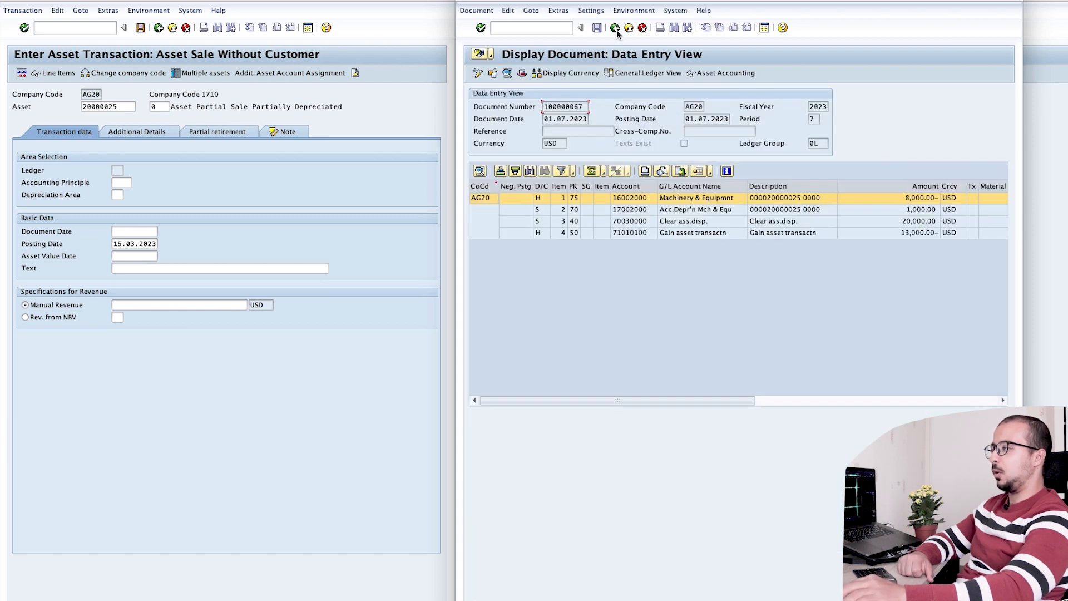
List the accounting documents related to the retirement and display the one for ledger group 0L.
{"action": "left_click", "coordinate": [634, 11]}
{"action": "mouse_move", "coordinate": [690, 61]}
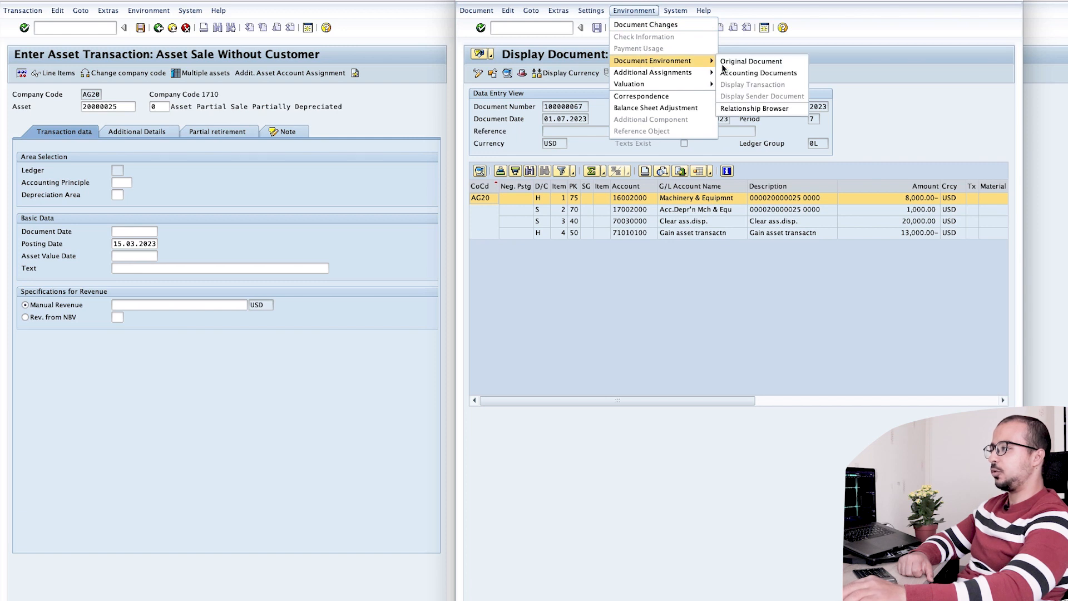
{"action": "left_click", "coordinate": [744, 72]}
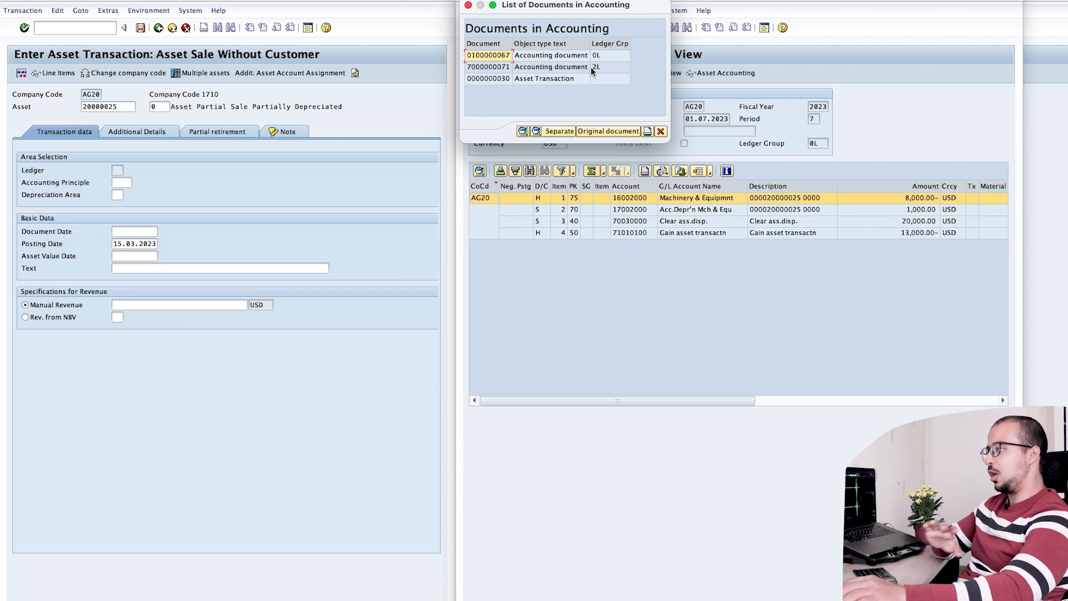
{"action": "double_click", "coordinate": [567, 57]}
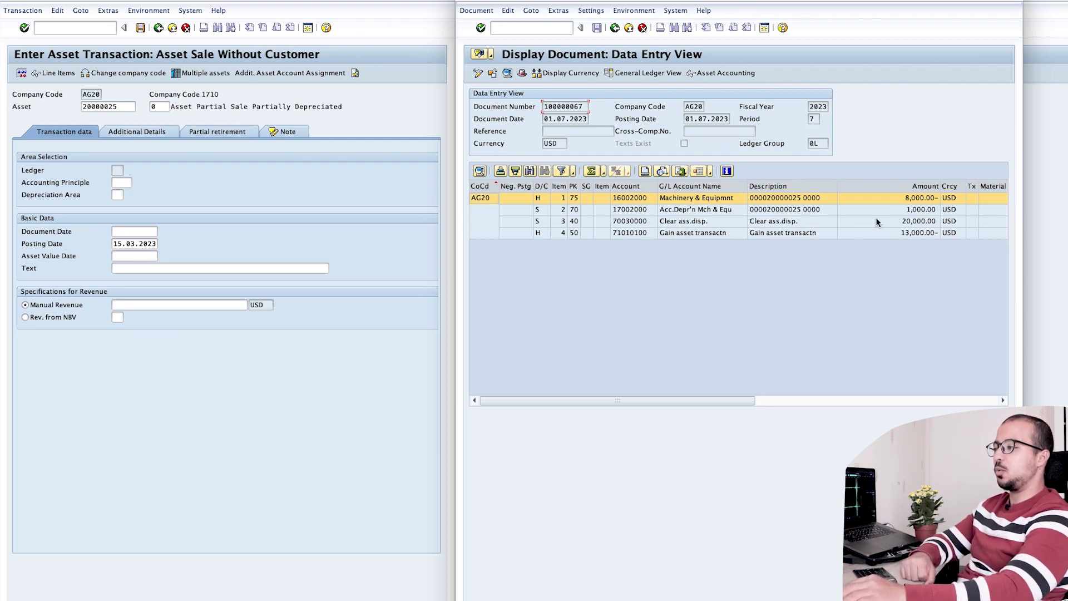
Examine the amounts and accounts of the asset disposal clearing and gain on asset transaction lines.
{"action": "left_click", "coordinate": [898, 221]}
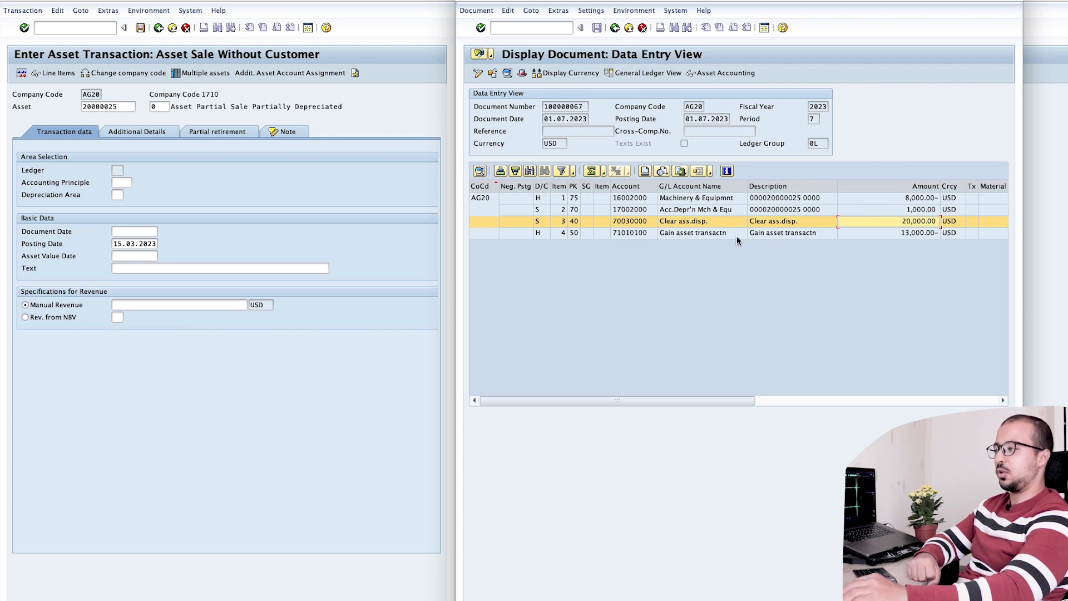
{"action": "left_click", "coordinate": [921, 234]}
{"action": "left_click", "coordinate": [630, 223]}
{"action": "left_click", "coordinate": [625, 233]}
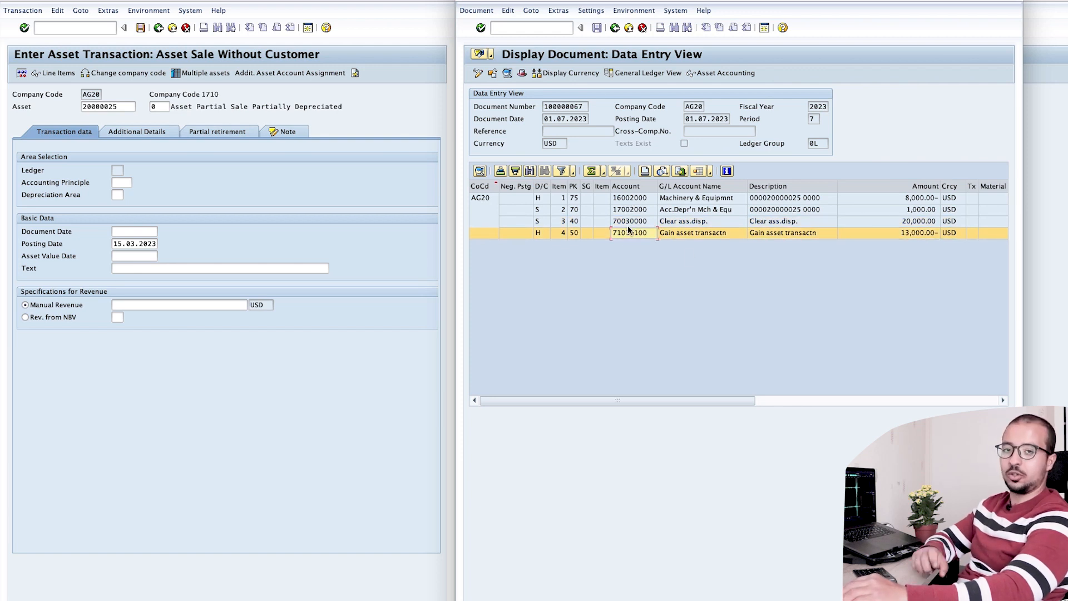